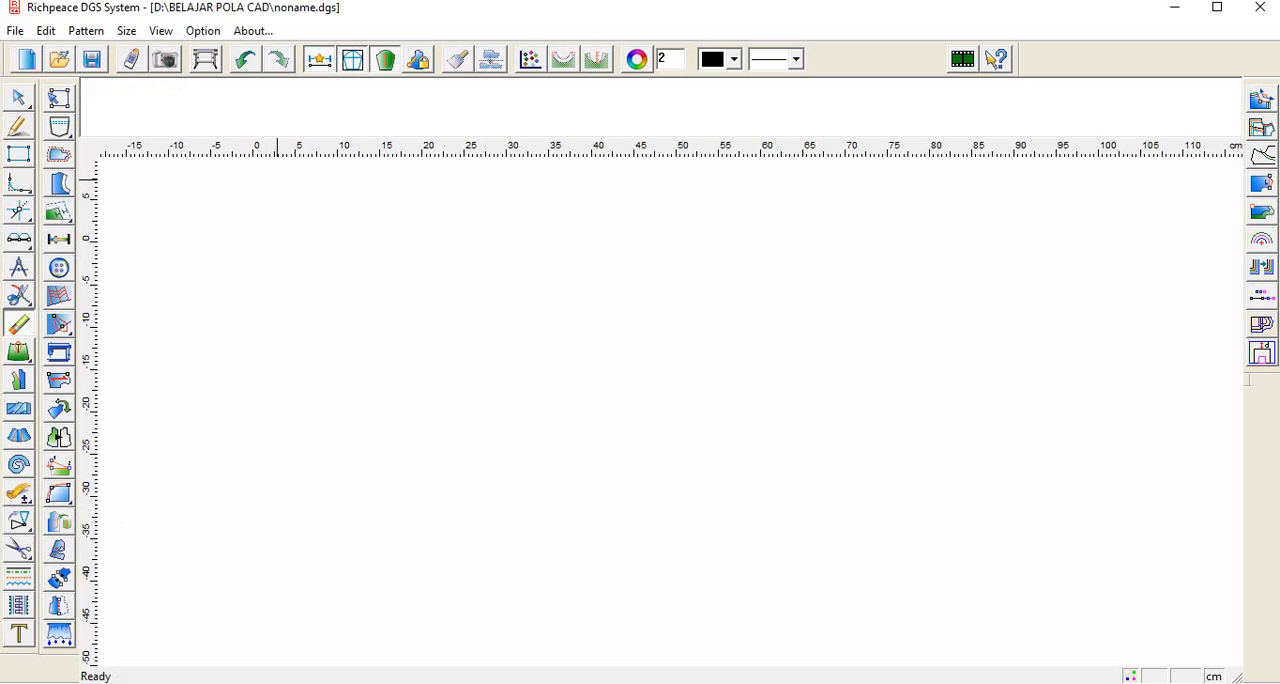
Step: Start a text note at the upper left of the drawing with the heading "Ukuran" and the line "1. Panjang Lengan : 30 cm"
left_click(18, 634)
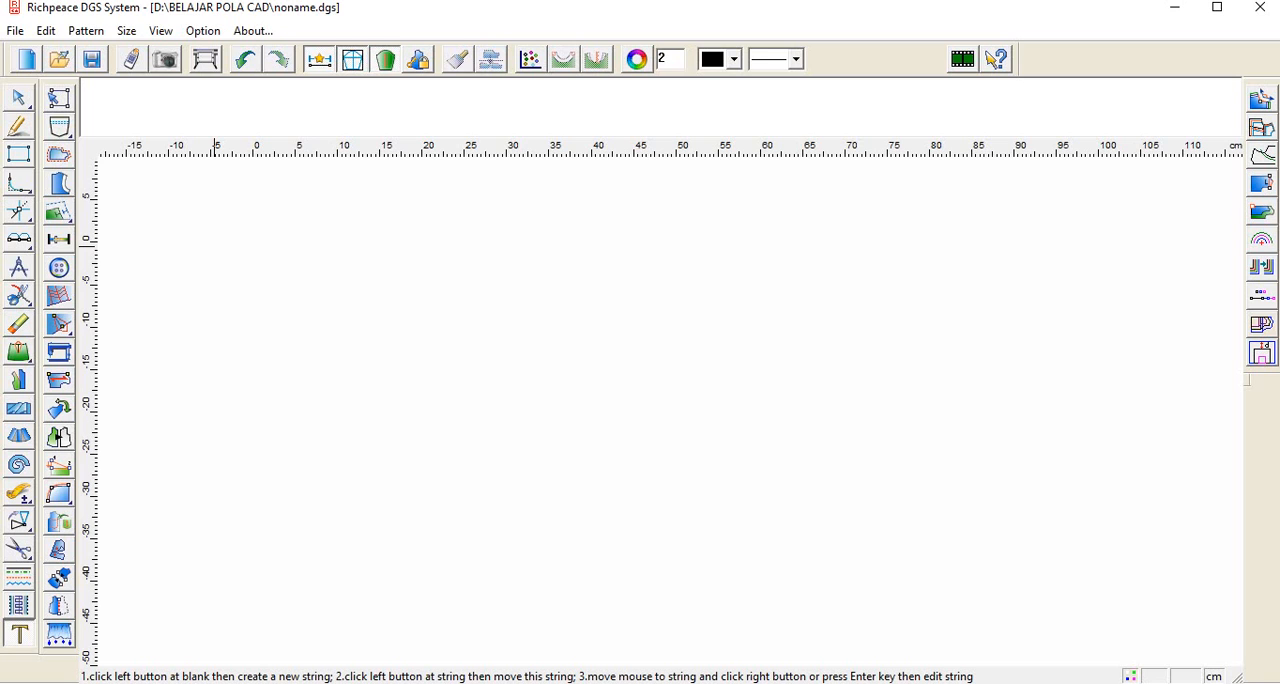
left_click(213, 249)
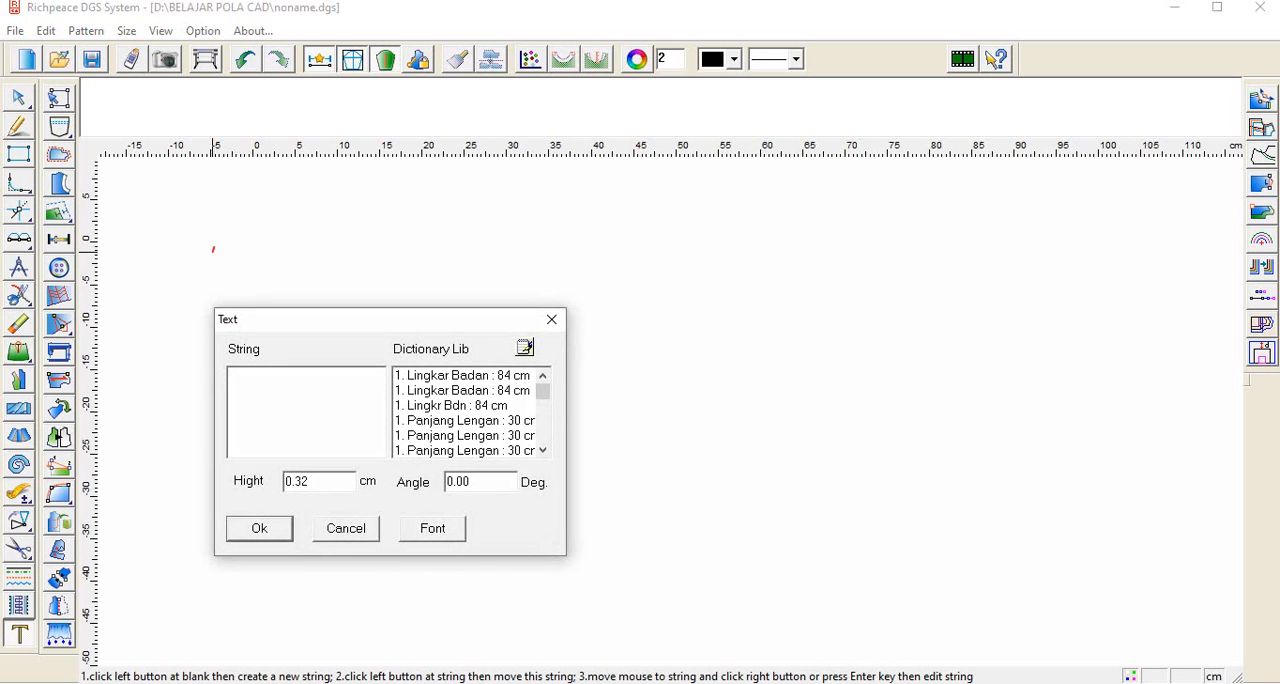
type("Ukuran ")
type("1. P")
type("anjang")
type(" Lengan")
type(" : 30 cm ")
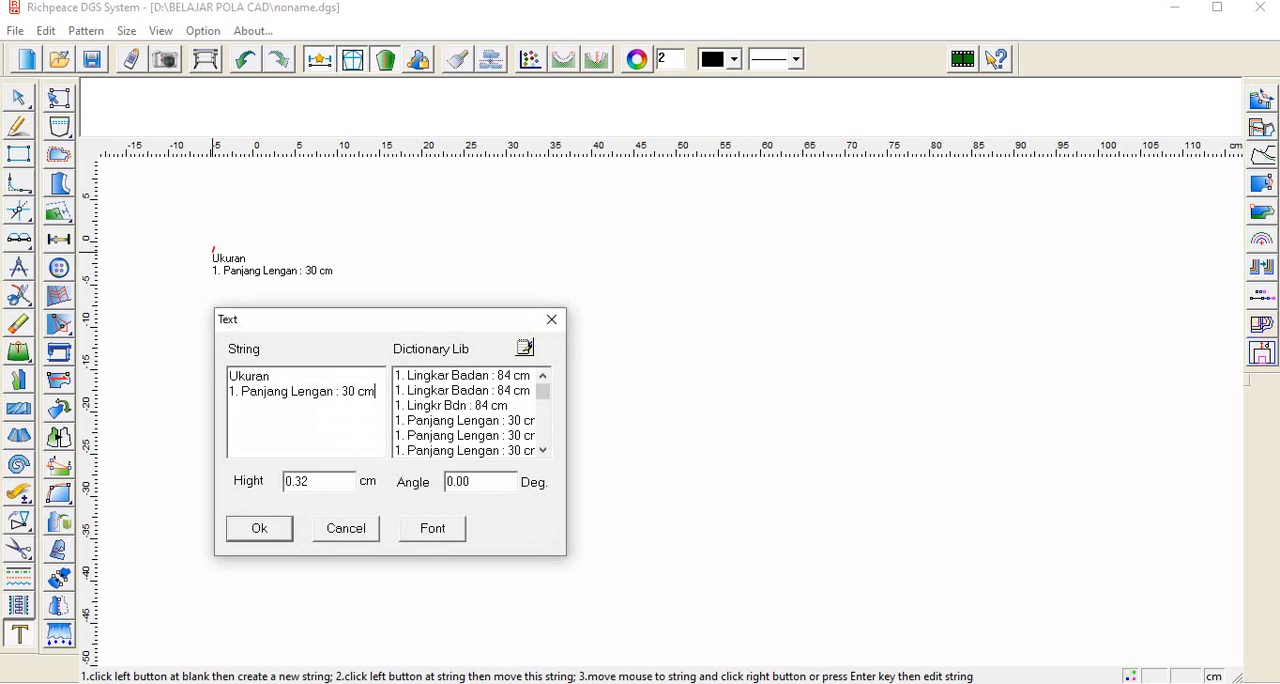
type("2. Lingkar K")
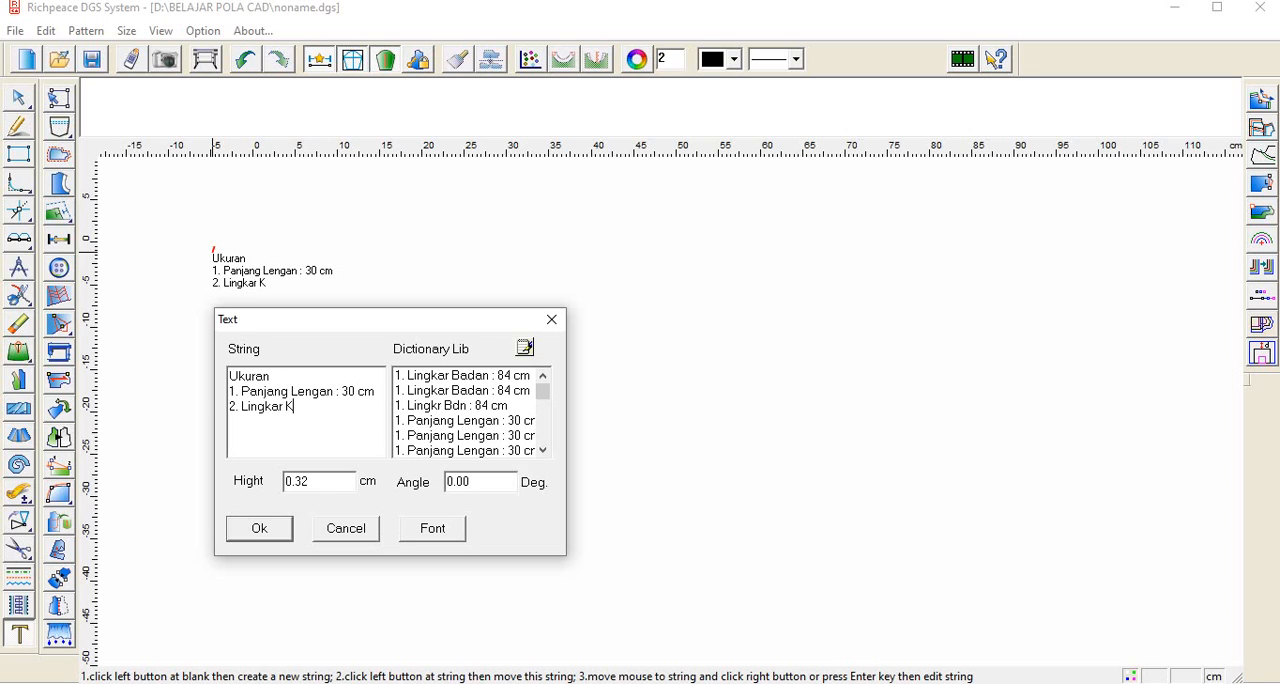
type("erung lENGAN=")
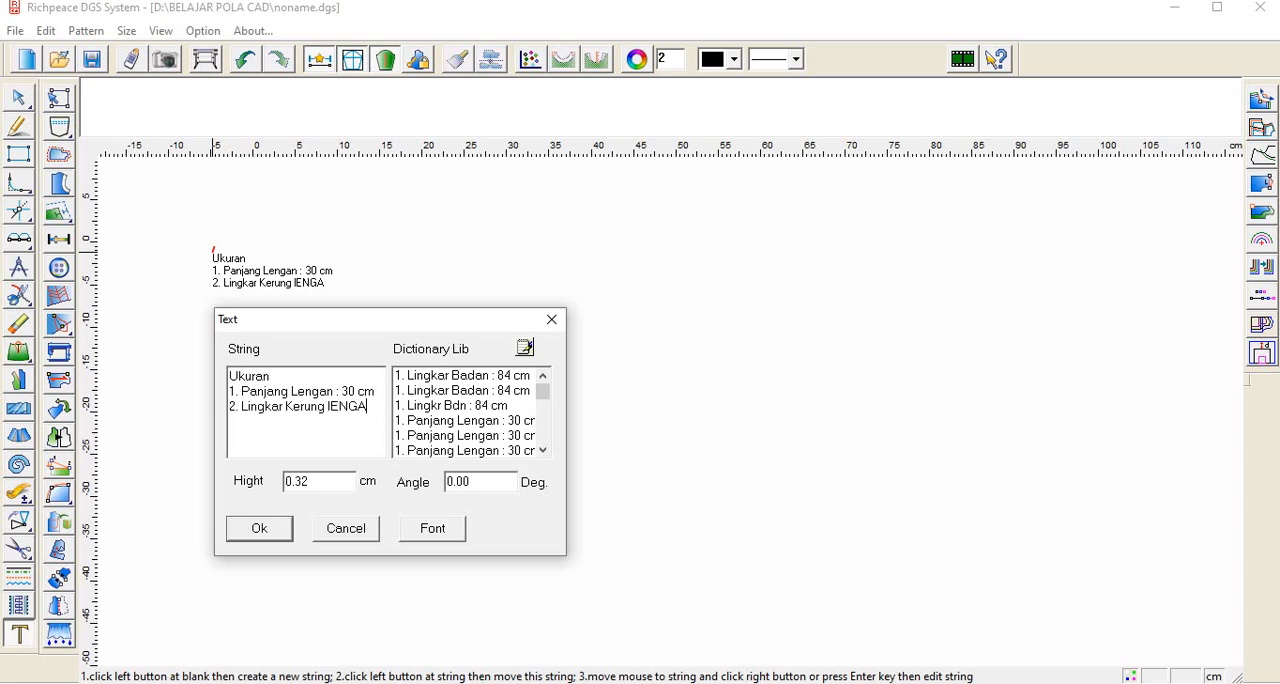
Step: Add the line "2. Lingkar Kerung Lengan : 40 cm" to the text note
key("BackSpace")
key("BackSpace")
key("BackSpace")
key("BackSpace")
key("BackSpace")
key("BackSpace")
key("BackSpace")
type("Lengan : 40 cm")
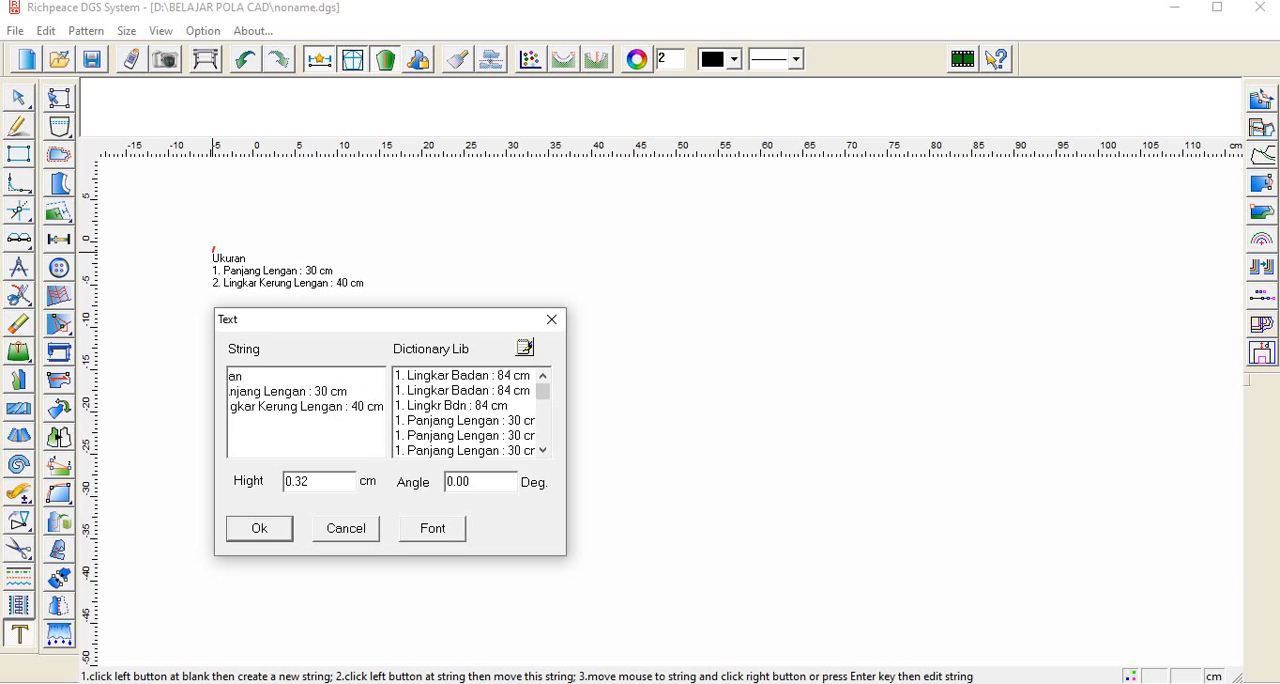
Step: Add the line "3. Tinggi Puncak Lengan : 12 cm" to the text note
key("Return")
type(".")
key("BackSpace")
type("3. T")
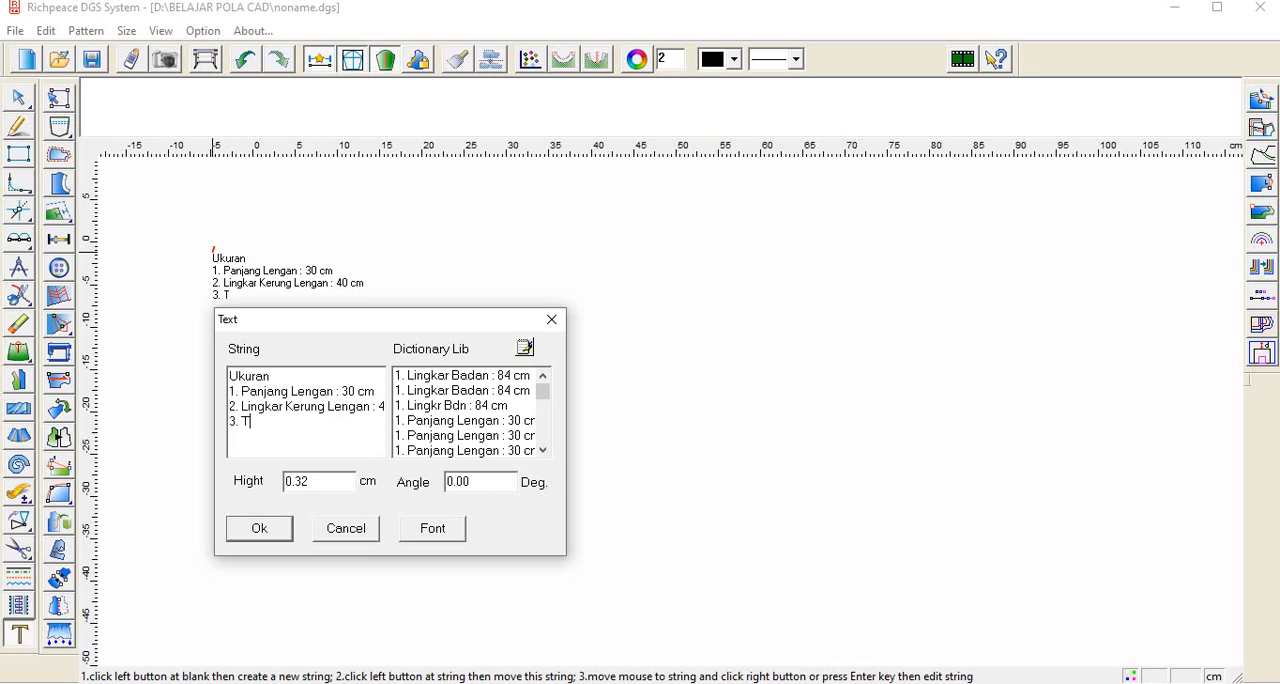
type("inggi Punca")
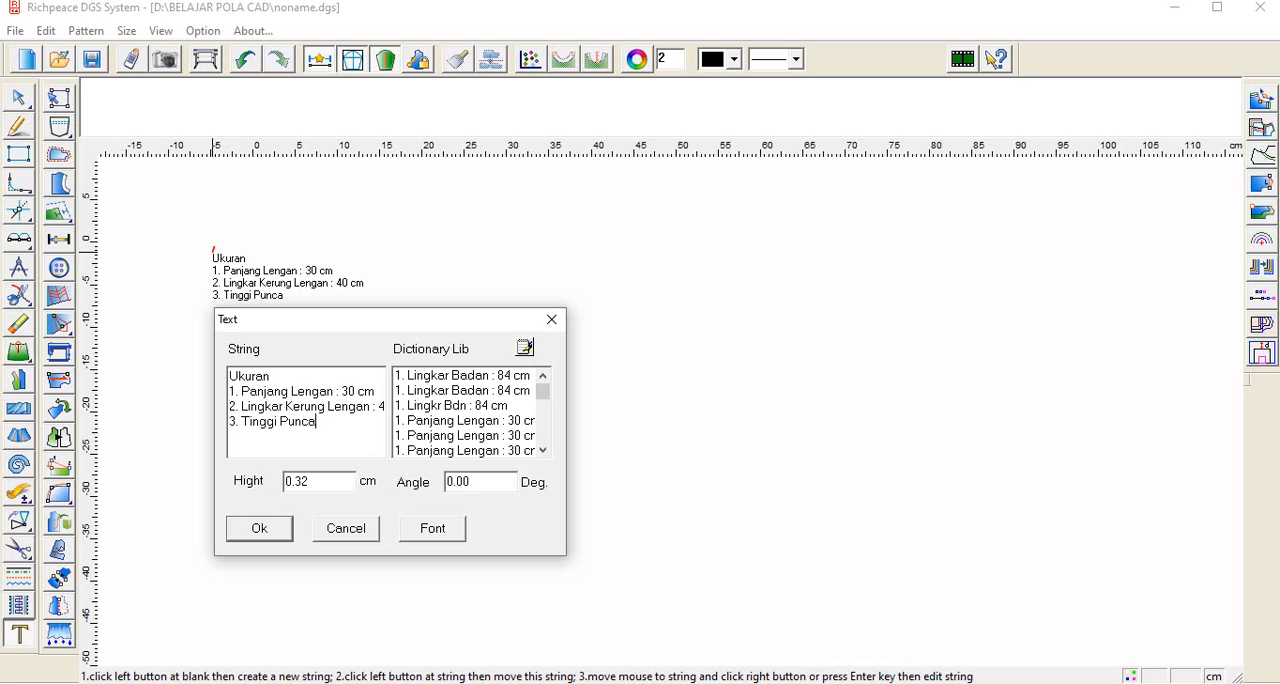
type("k Lengan : 12 cm")
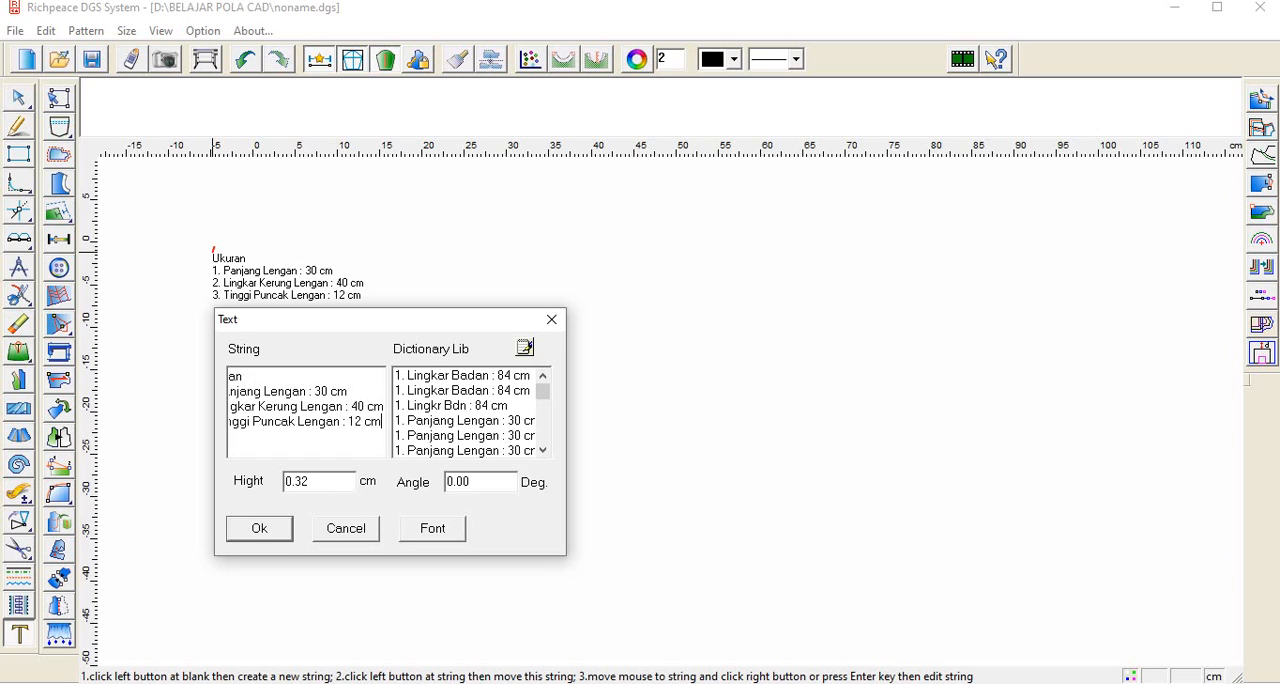
Step: Add the line "4. Lingkar Pipa Lengan : 30 cm" and place the finished measurement note on the drawing
key("Return")
type("4.")
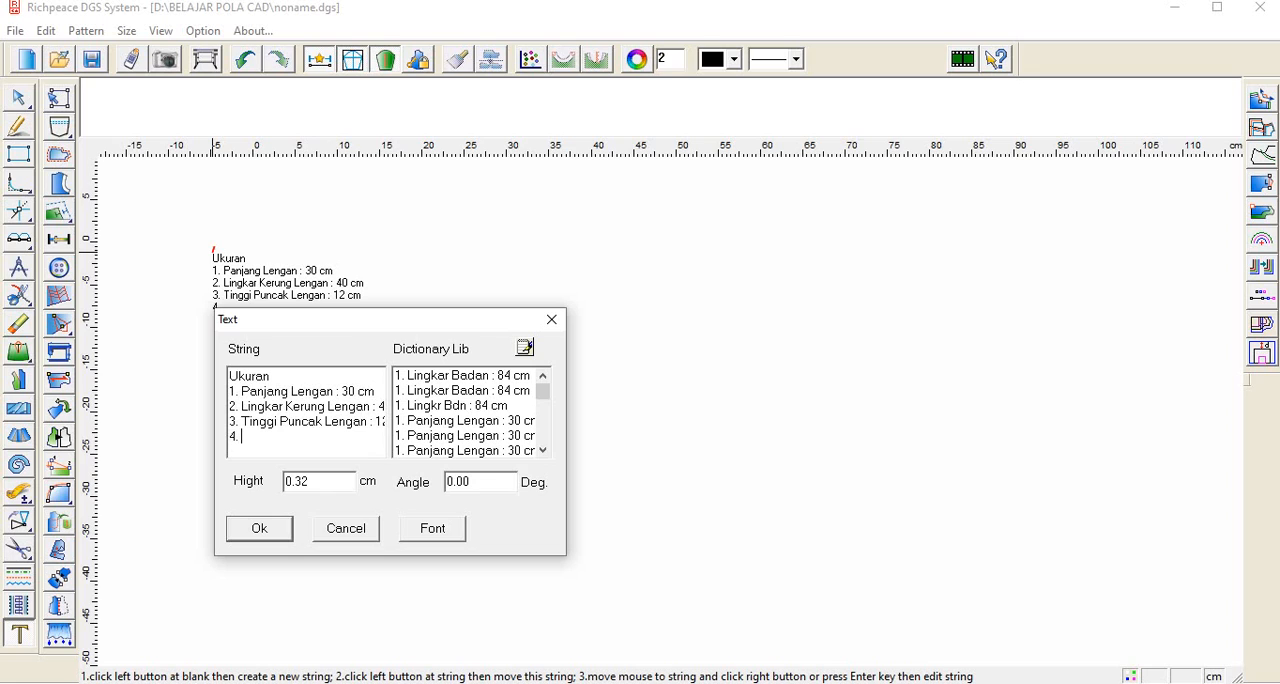
type(" Lingkar Pipa Leng")
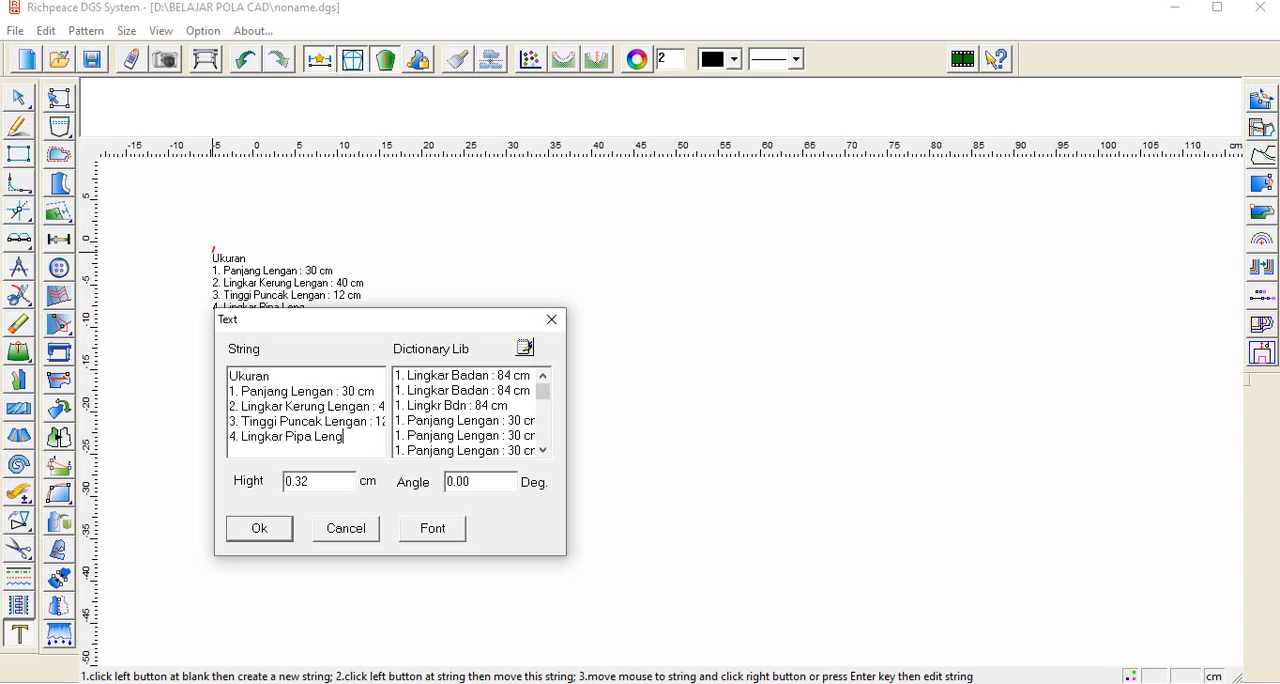
type("an : 30 cm")
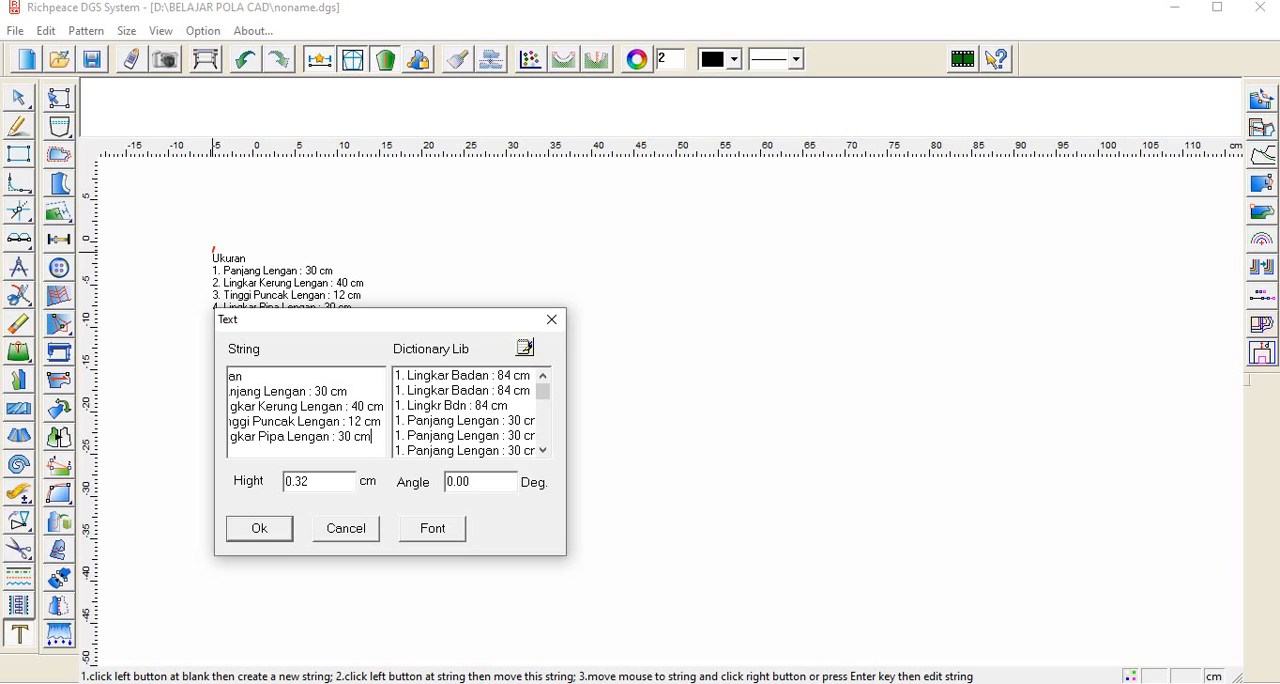
left_click(259, 528)
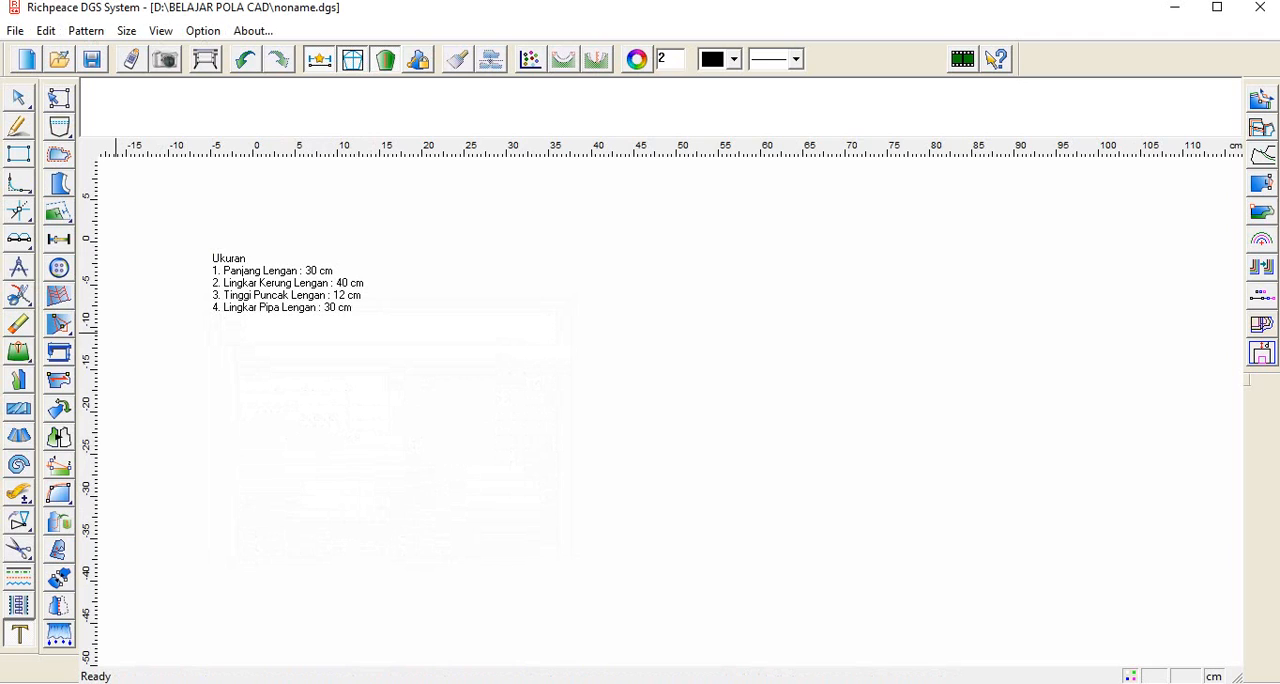
Step: Draw a vertical 30 cm line to the right of the measurement note as the sleeve's centre line
left_click(18, 126)
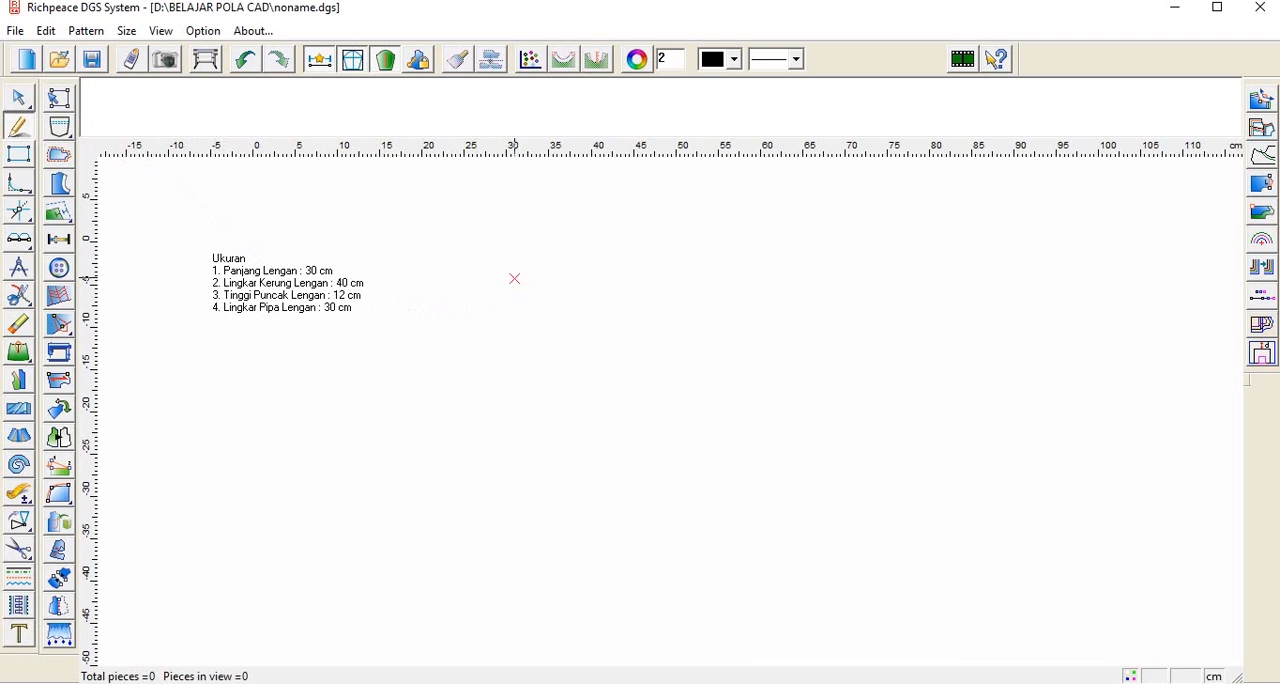
left_click(532, 268)
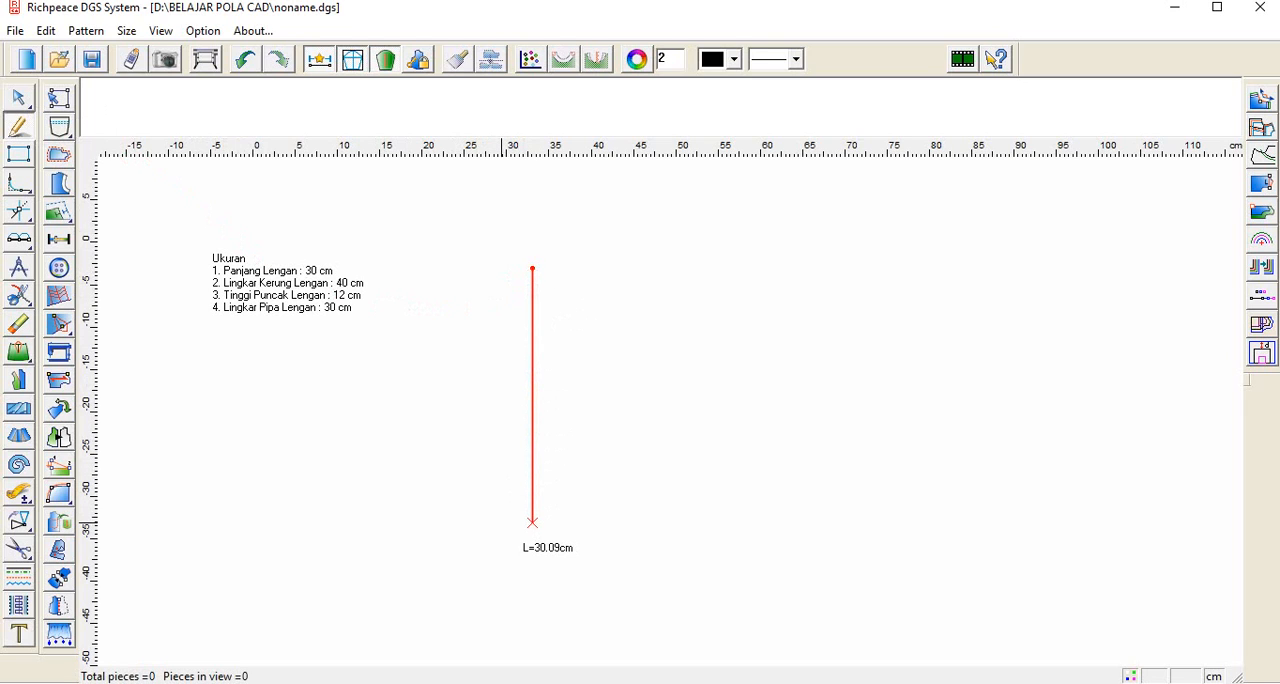
type("30")
key("Return")
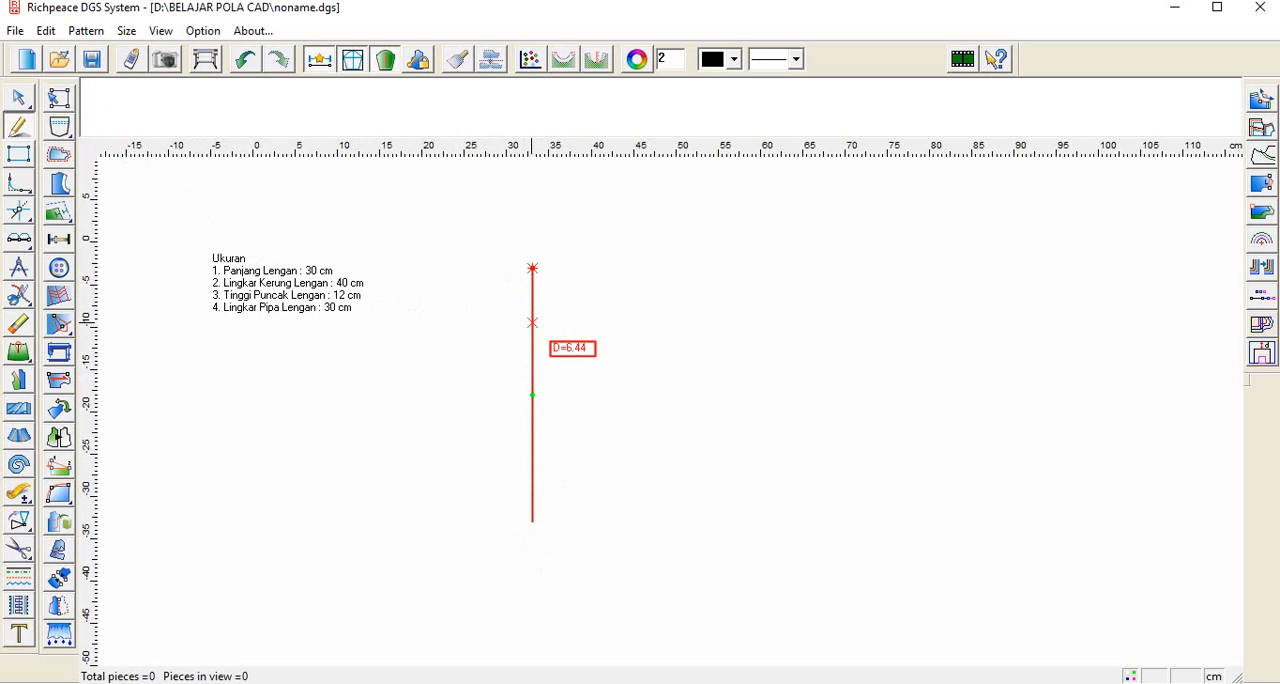
Step: Draw a 30 cm horizontal line to each side of the centre line, starting 12 cm below its top end
type("12")
key("Return")
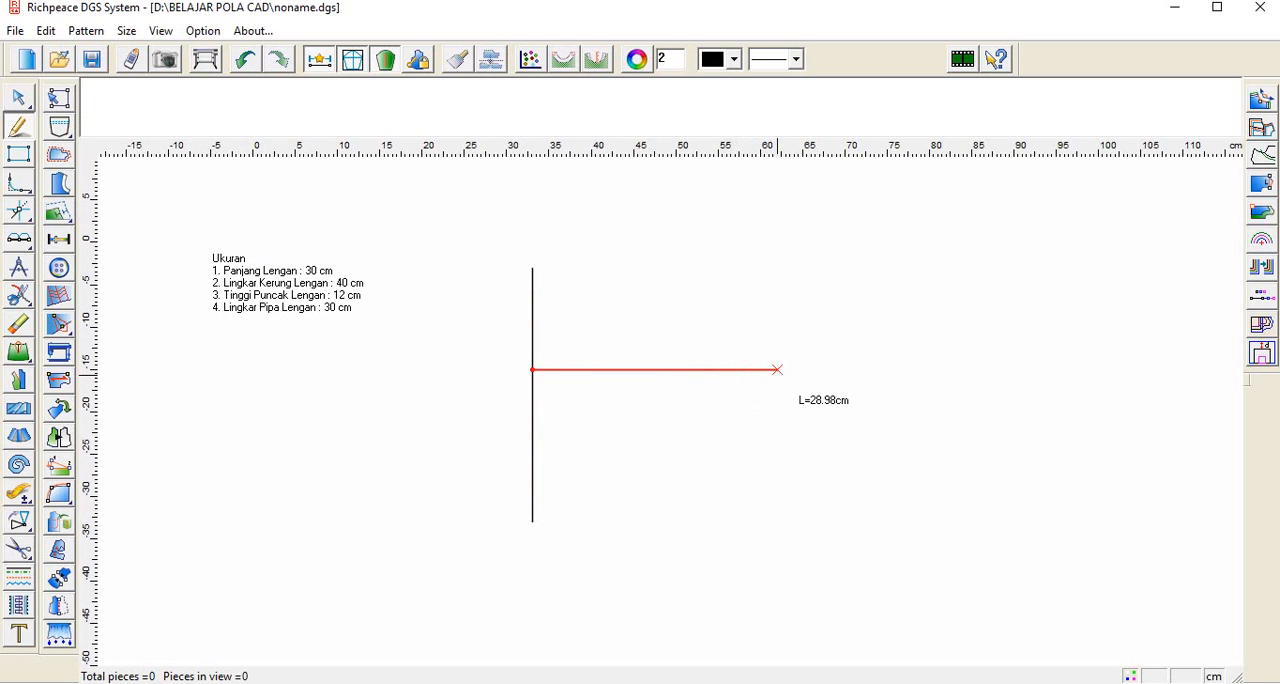
type("30")
key("Return")
left_click(532, 370)
type("30")
key("Return")
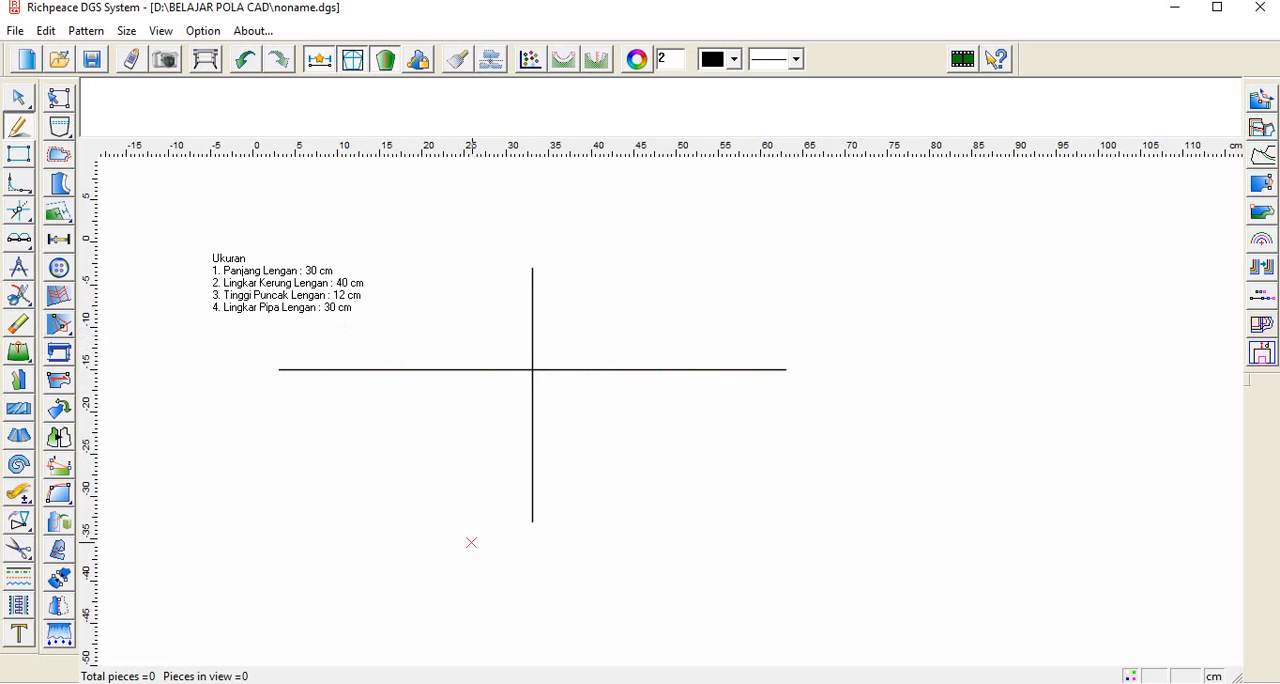
Step: Draw the sleeve hem as two 15 cm horizontal lines, one to each side of the centre line's lower end
left_click(532, 521)
type("15")
key("Return")
key("minus")
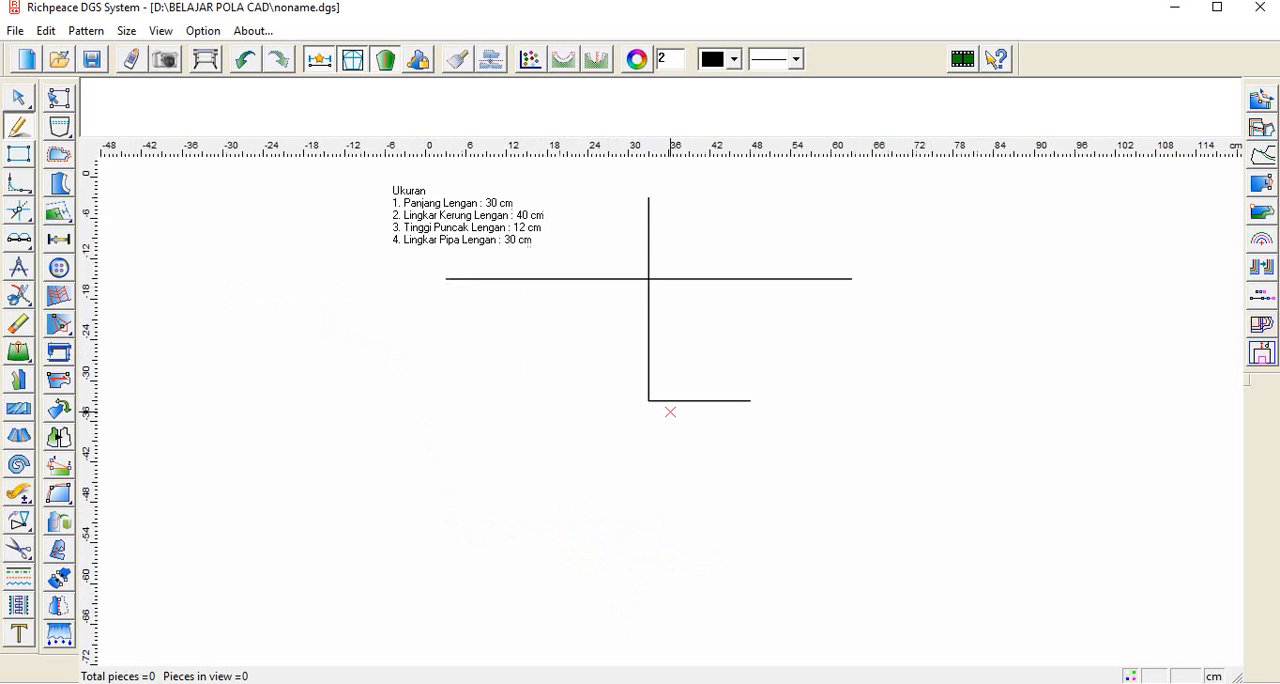
scroll(670, 412, "up", 1)
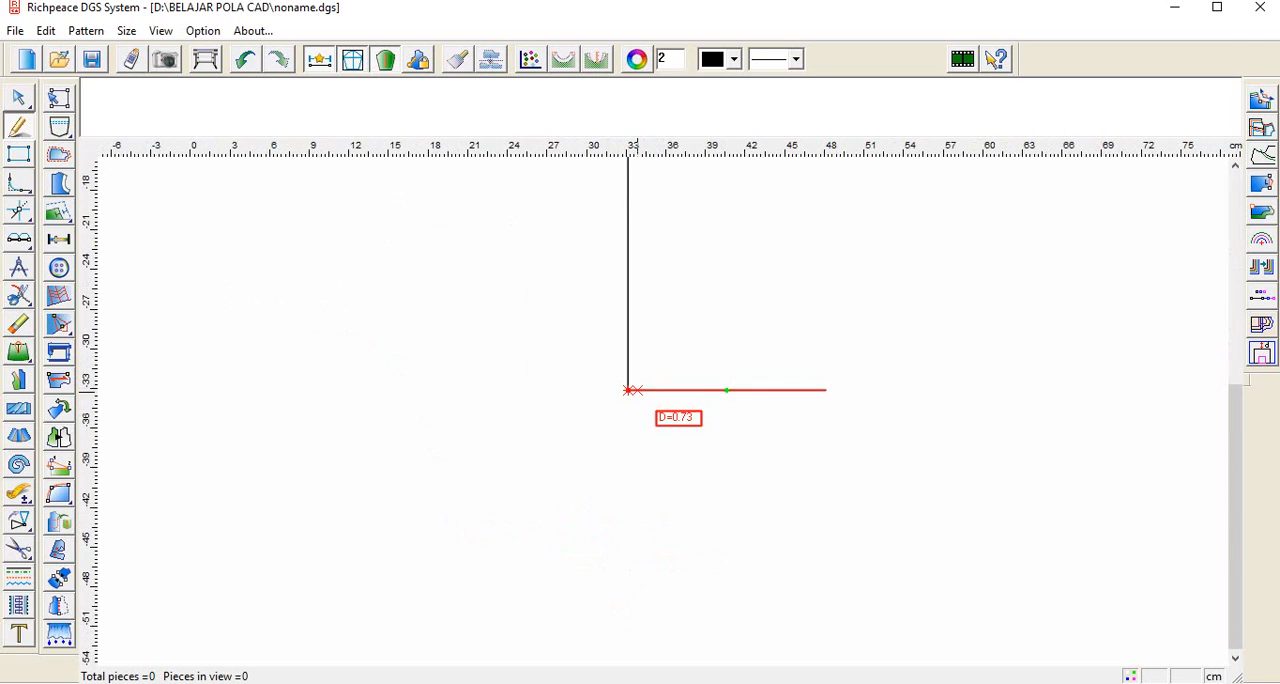
left_click(628, 390)
type("15")
key("Return")
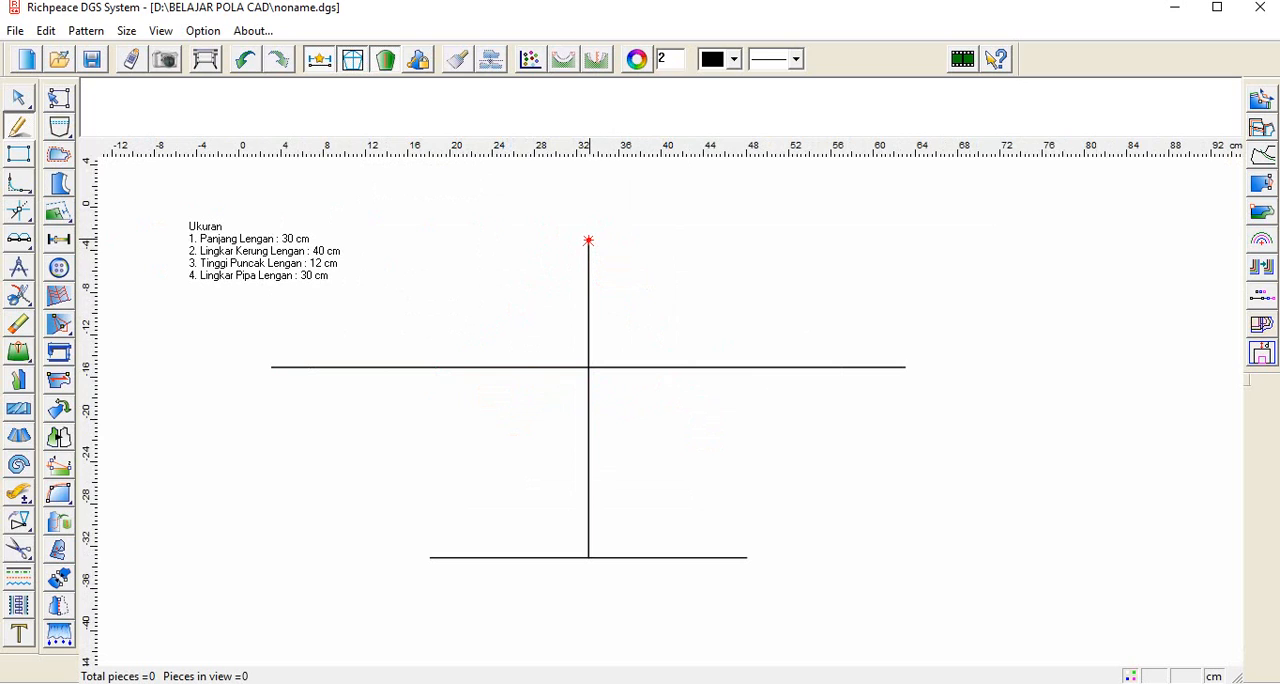
Step: Draw a 20 cm compass line from the top of the centre line to the left half of the horizontal line
left_click(18, 267)
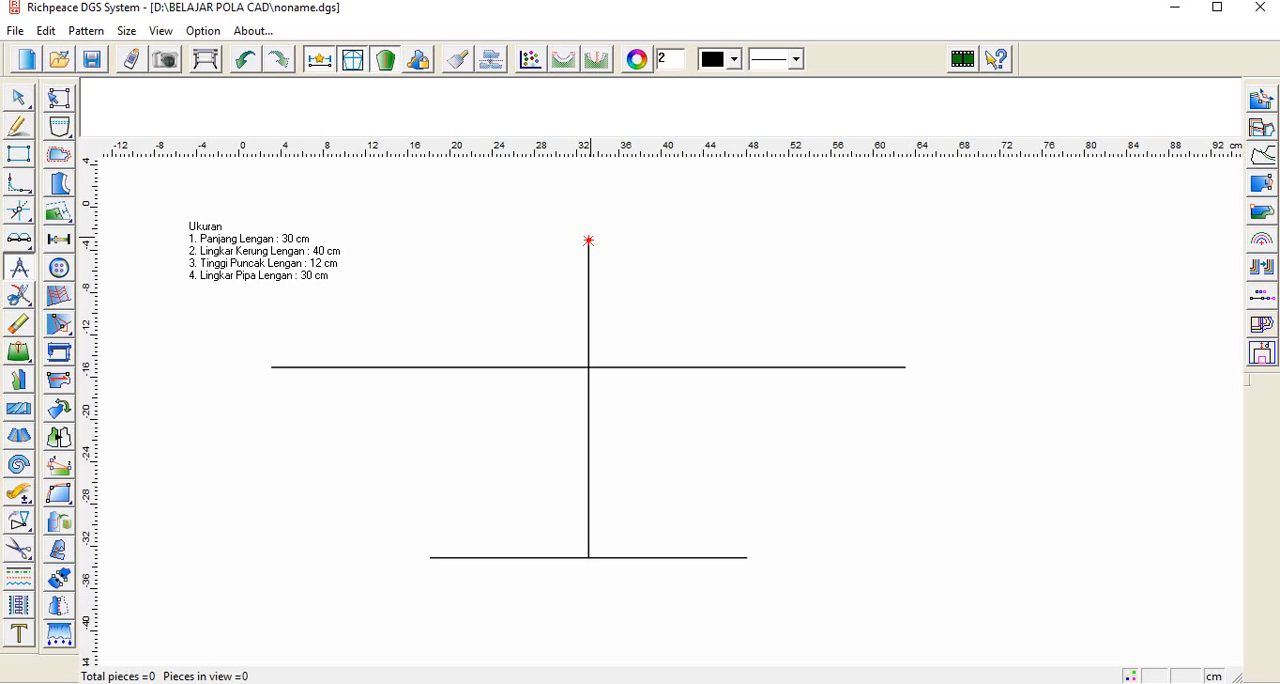
left_click(435, 367)
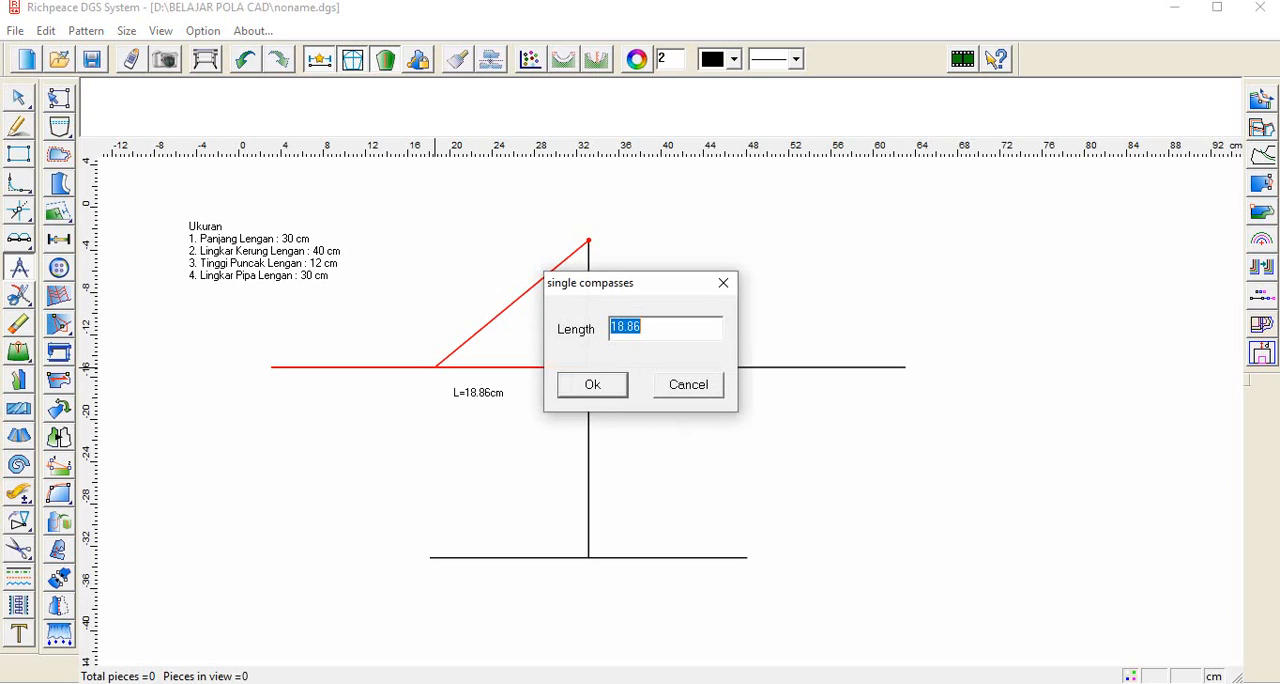
type("20")
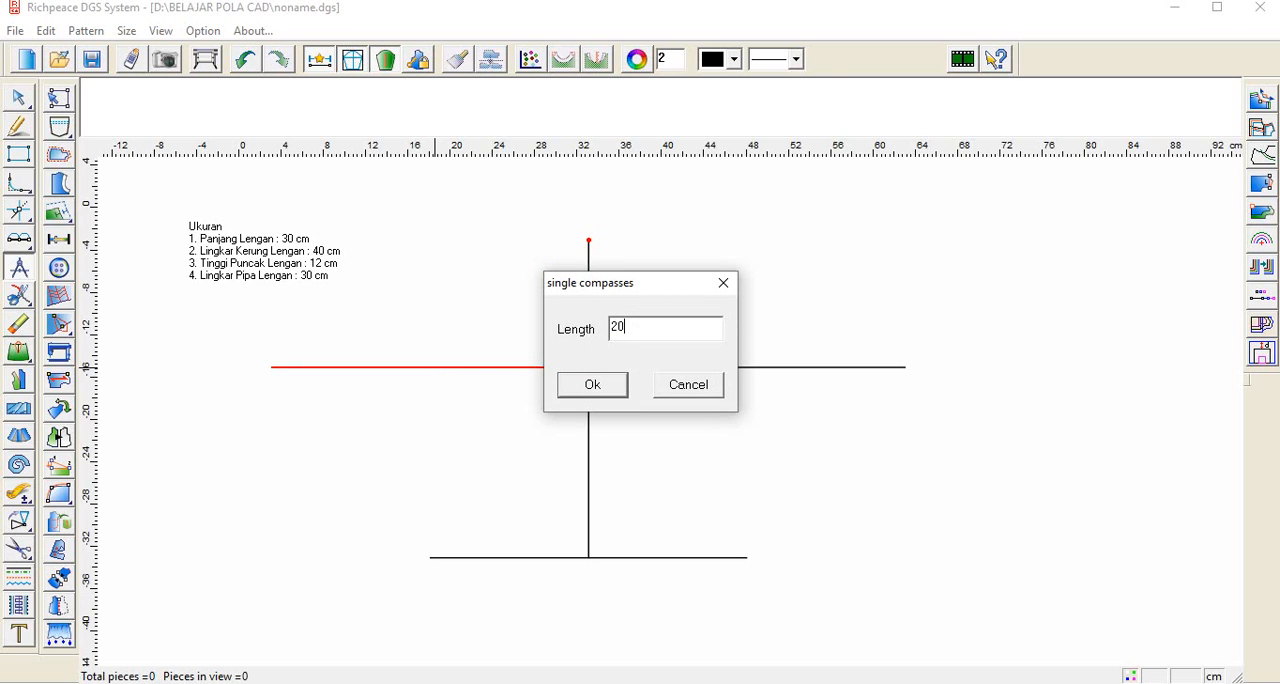
key("Return")
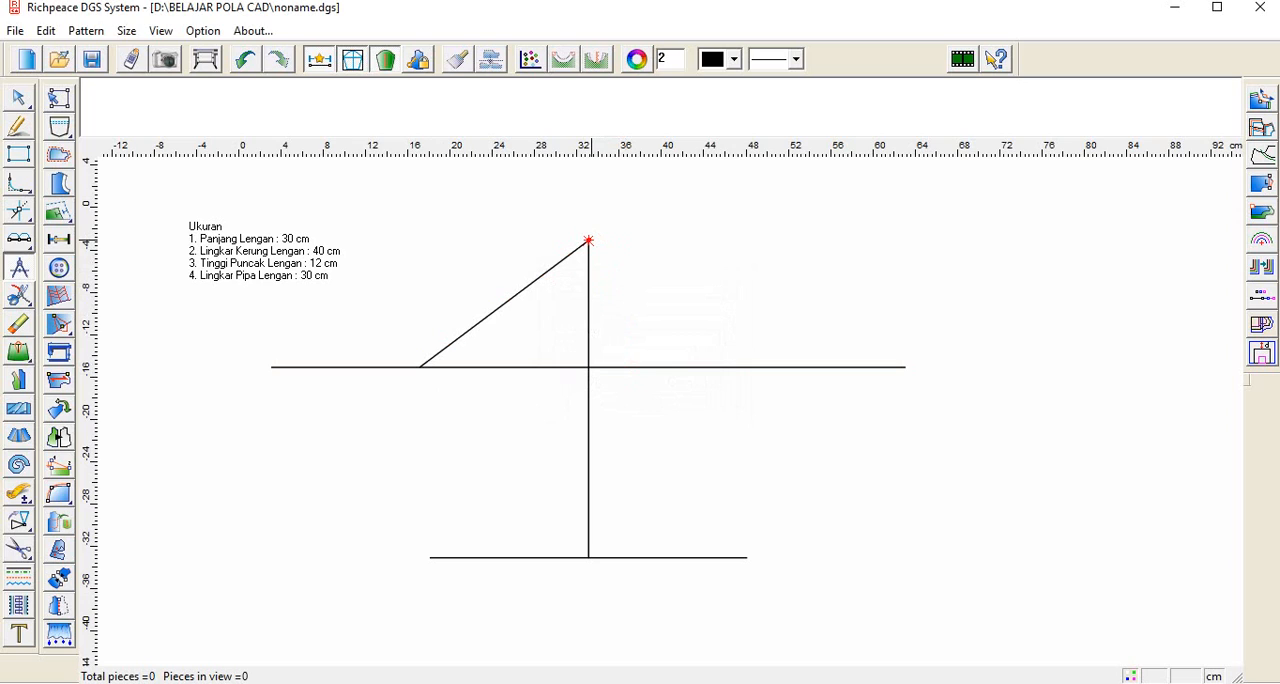
Step: Draw a matching 20 cm compass line from the top of the centre line to the right half of the horizontal line
left_click(739, 367)
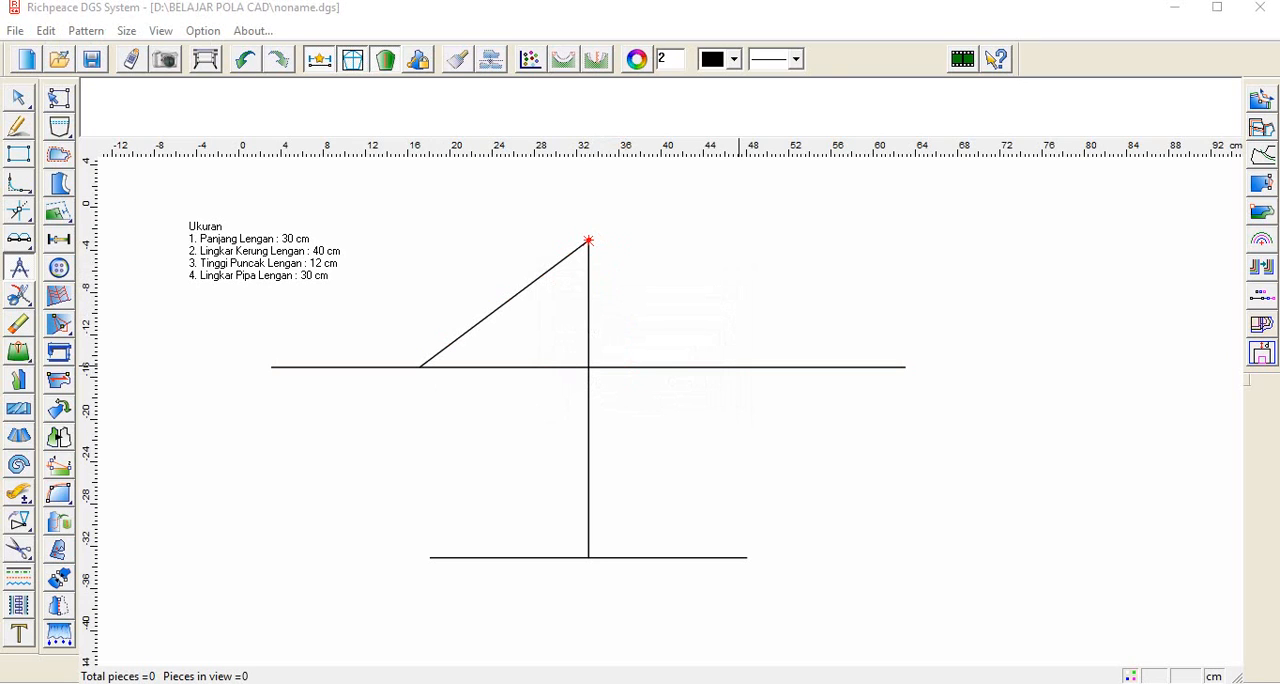
left_click(588, 240)
type("2")
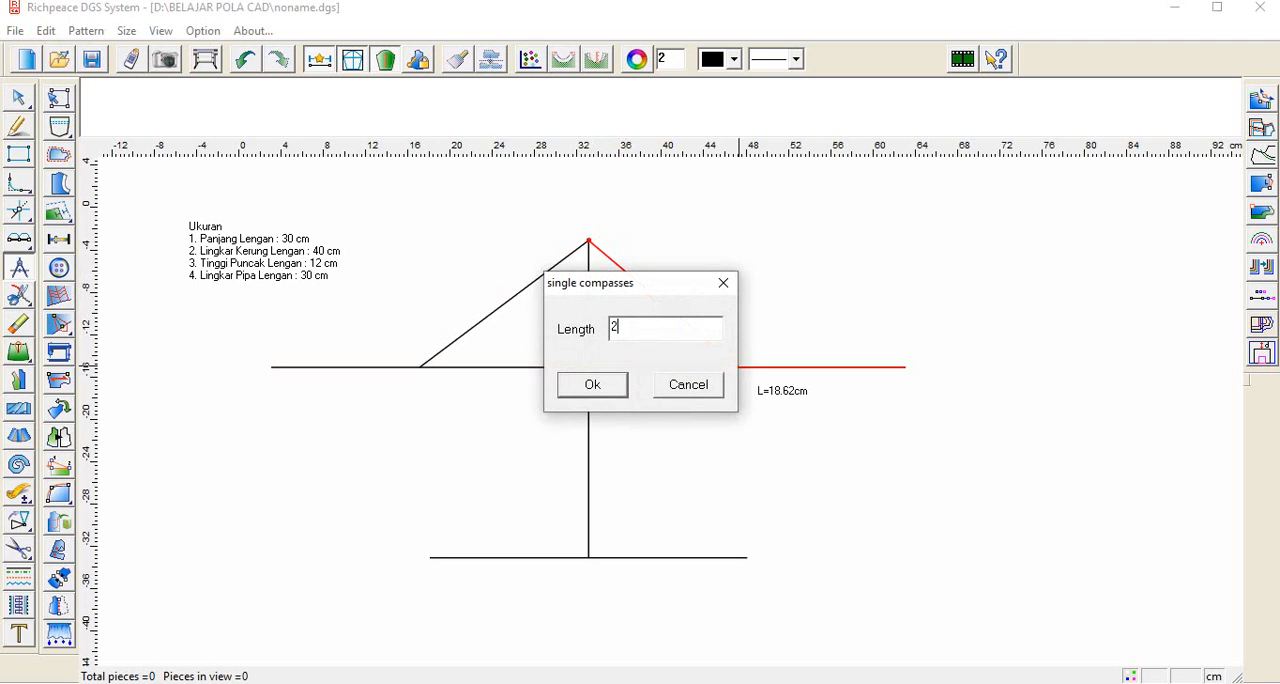
key("Return")
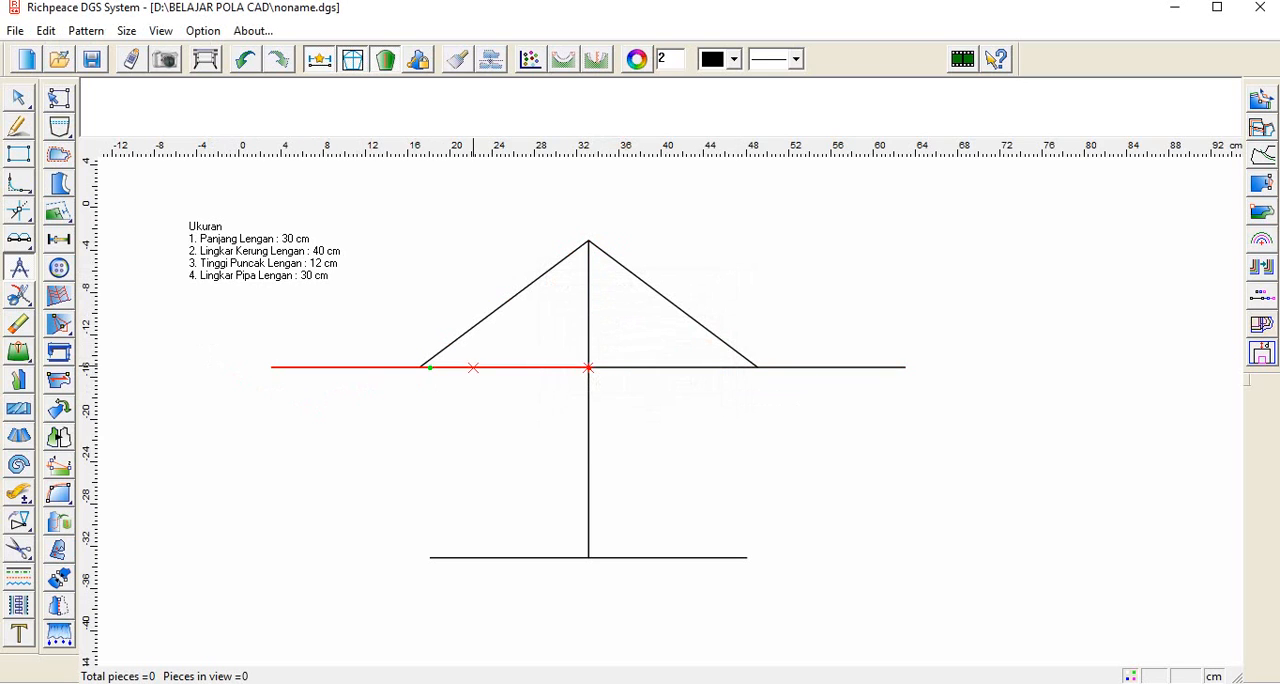
Step: Draw both sleeve side seams by joining the lower ends of the slanted lines to the matching hem ends with straight lines
left_click(18, 126)
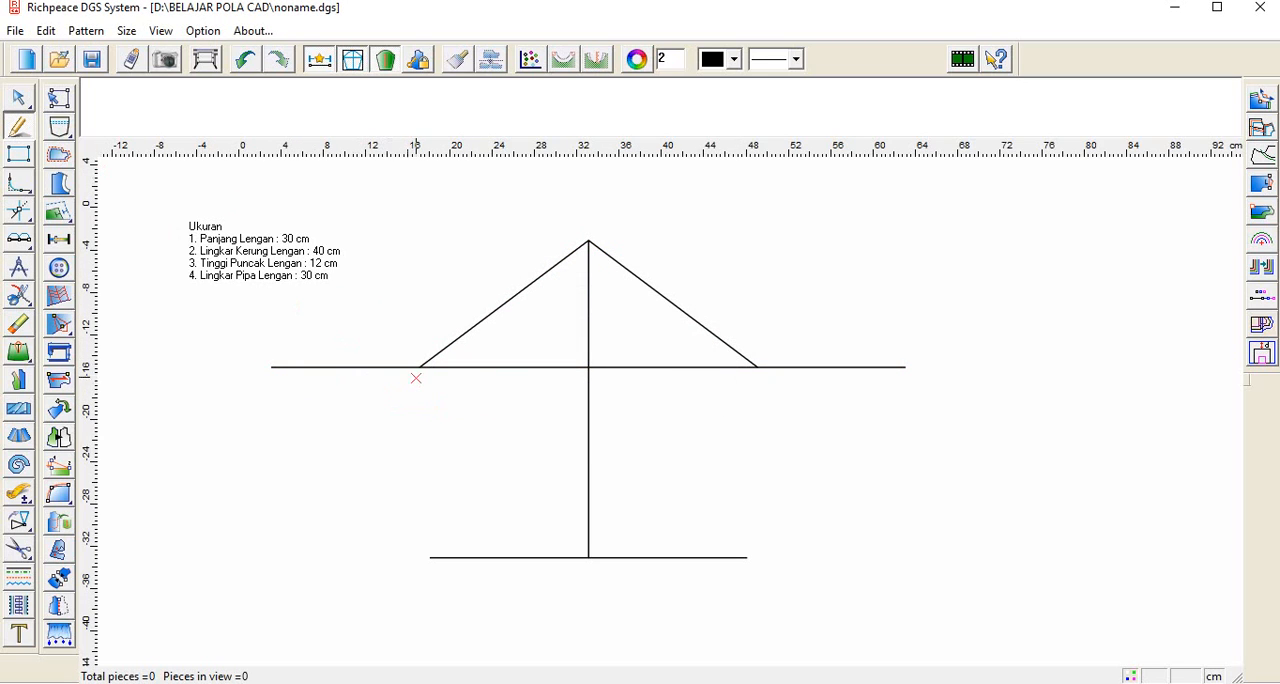
left_click(419, 368)
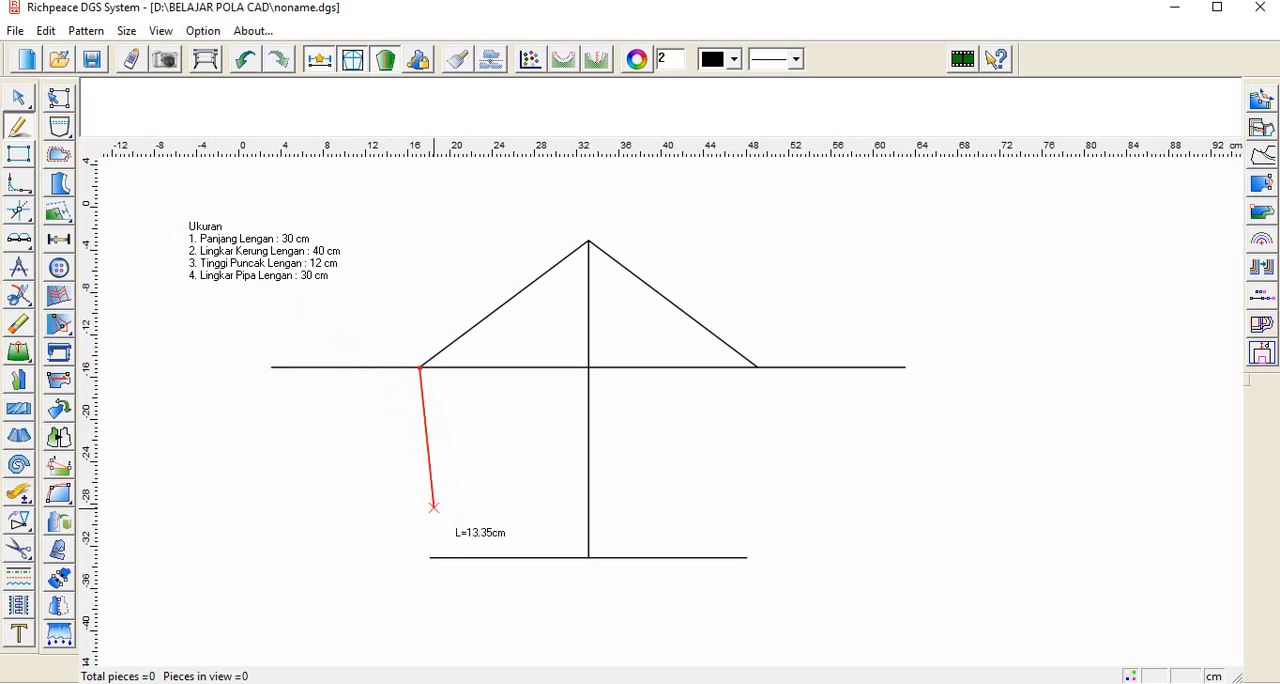
left_click(430, 557)
right_click(430, 557)
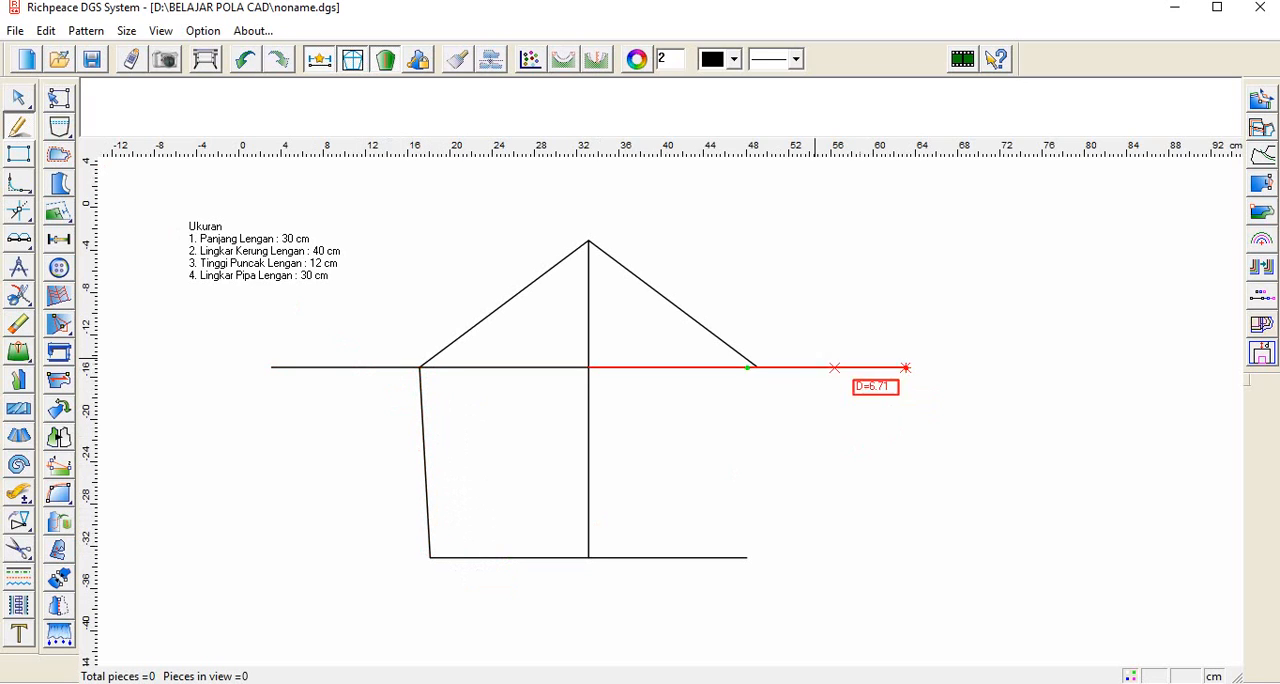
left_click(757, 368)
left_click(748, 557)
right_click(748, 557)
Step: Check the lengths of the left hem line and the centre line
scroll(520, 554, "down", 1)
scroll(661, 413, "up", 5)
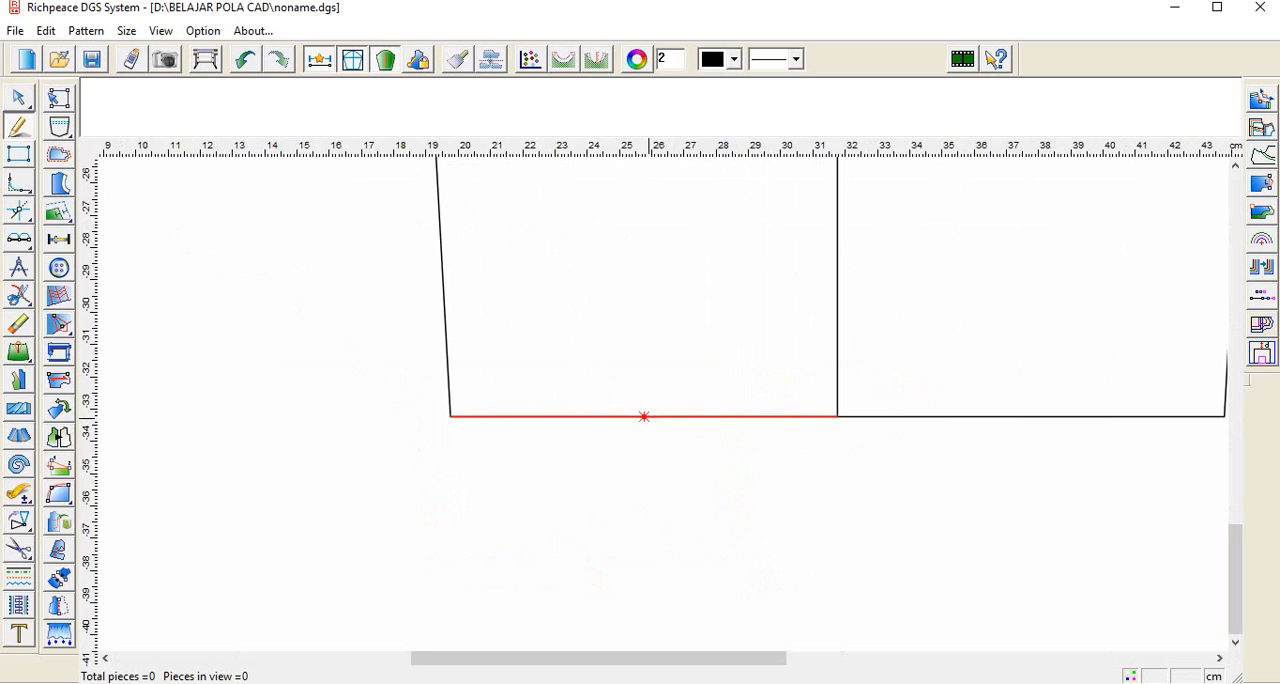
scroll(644, 416, "down", 1)
scroll(548, 416, "up", 6)
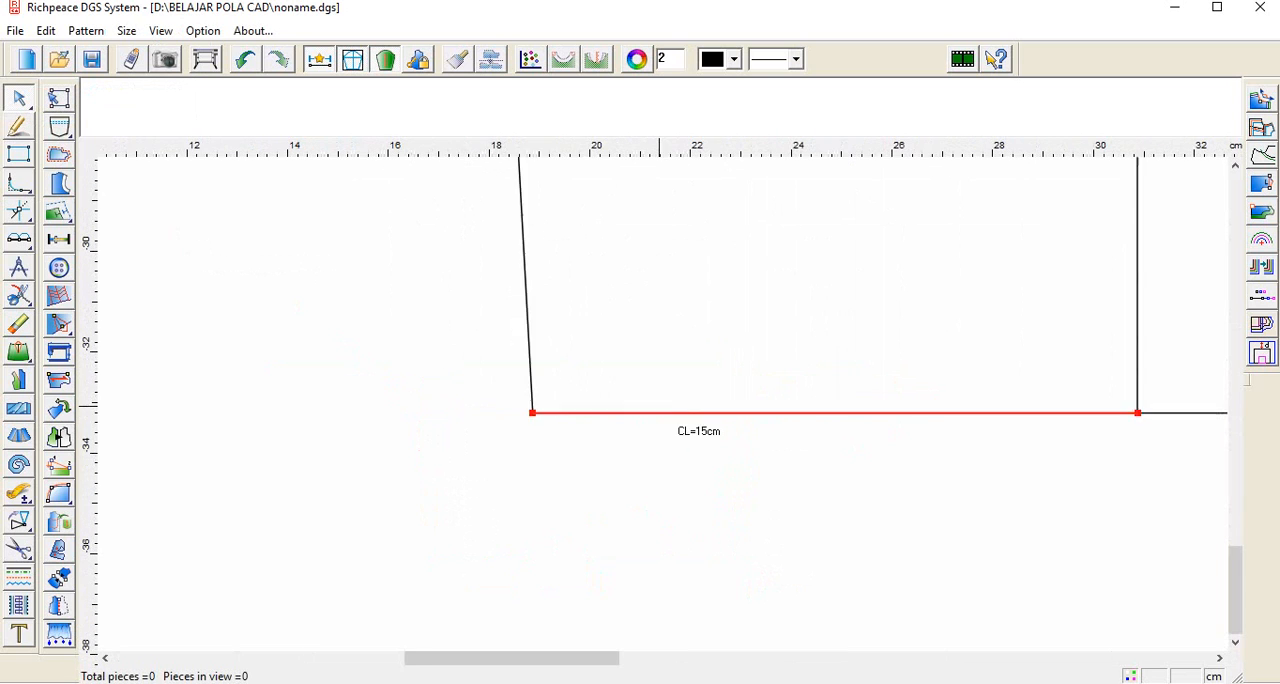
scroll(808, 355, "down", 10)
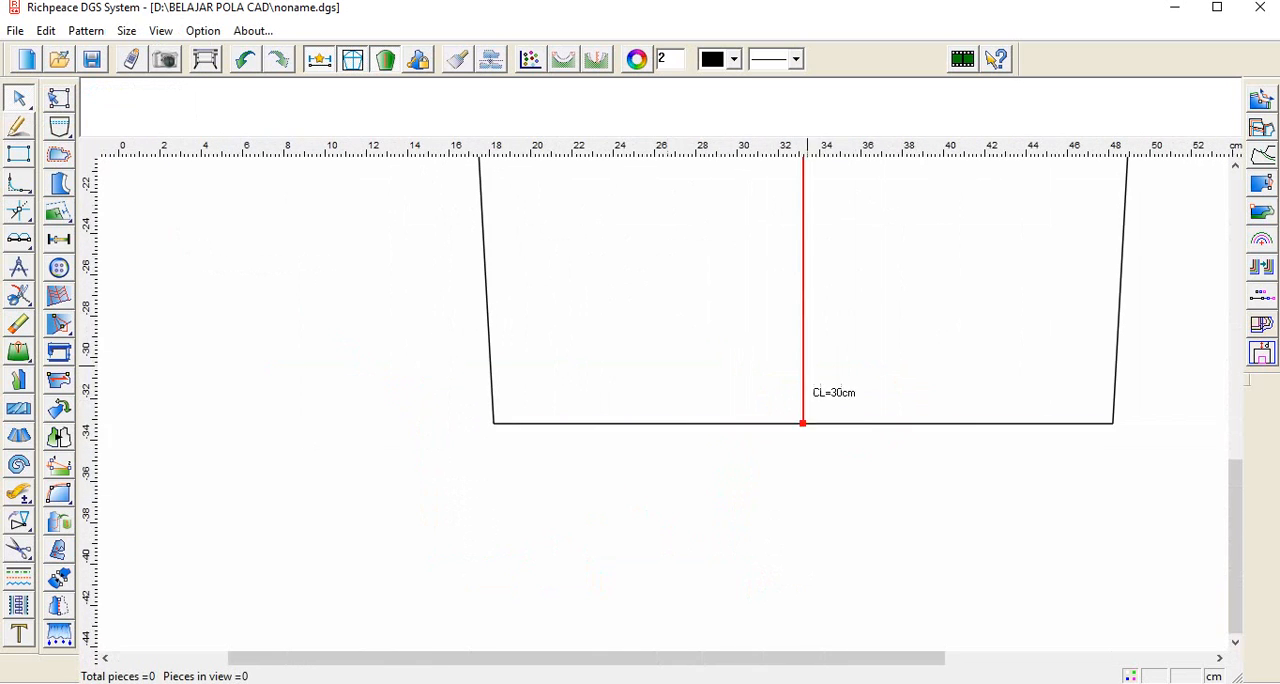
scroll(701, 476, "up", 9)
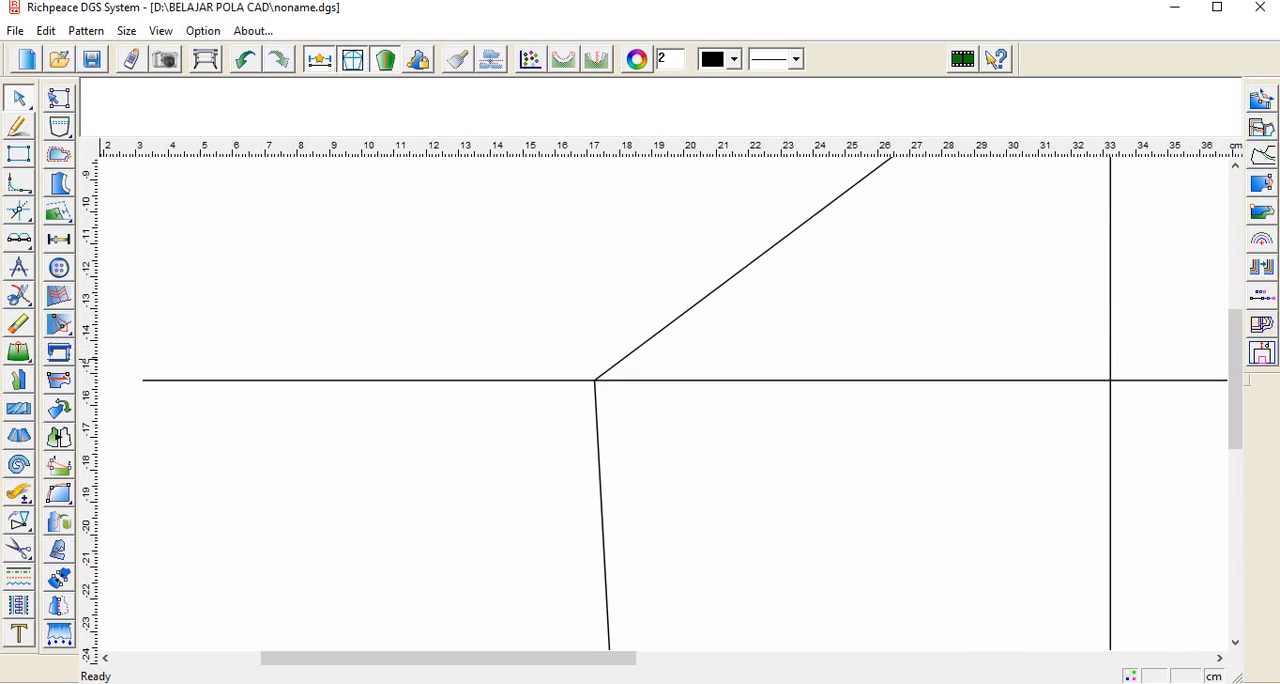
Step: Split the horizontal line at the lower ends of both slanted cap lines
left_click(18, 295)
left_click(495, 379)
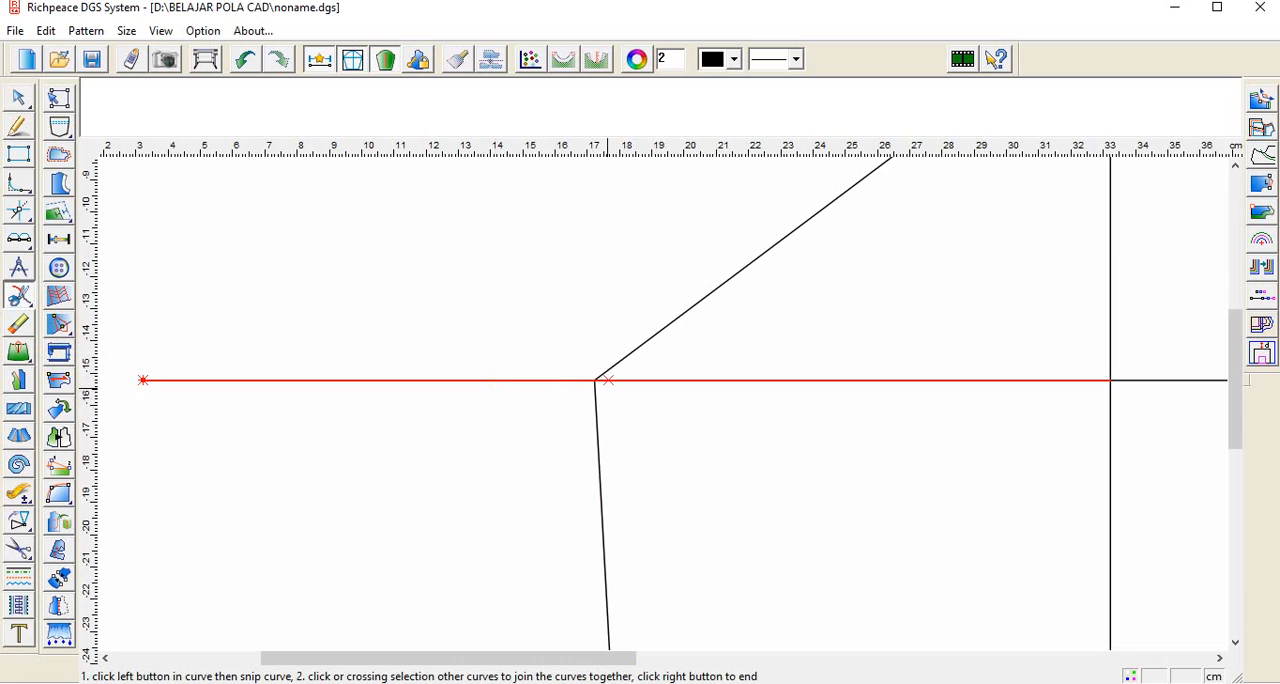
left_click(596, 380)
scroll(605, 378, "down", 4)
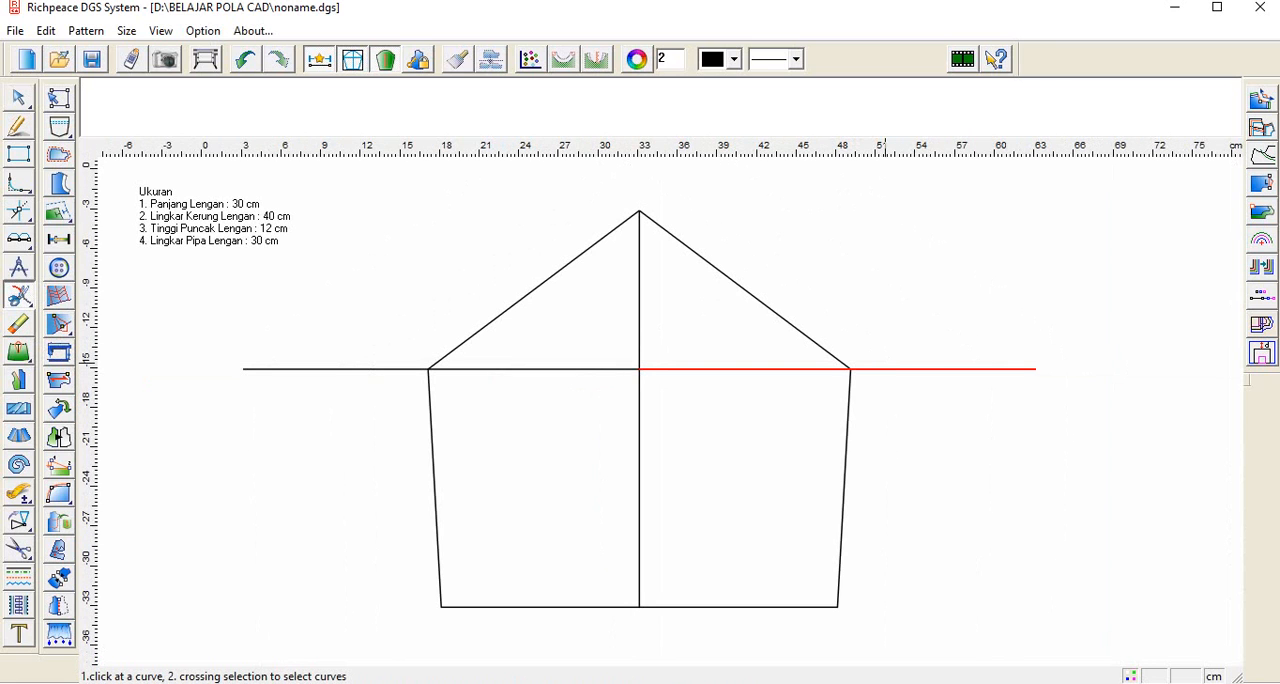
left_click(886, 368)
left_click(855, 369)
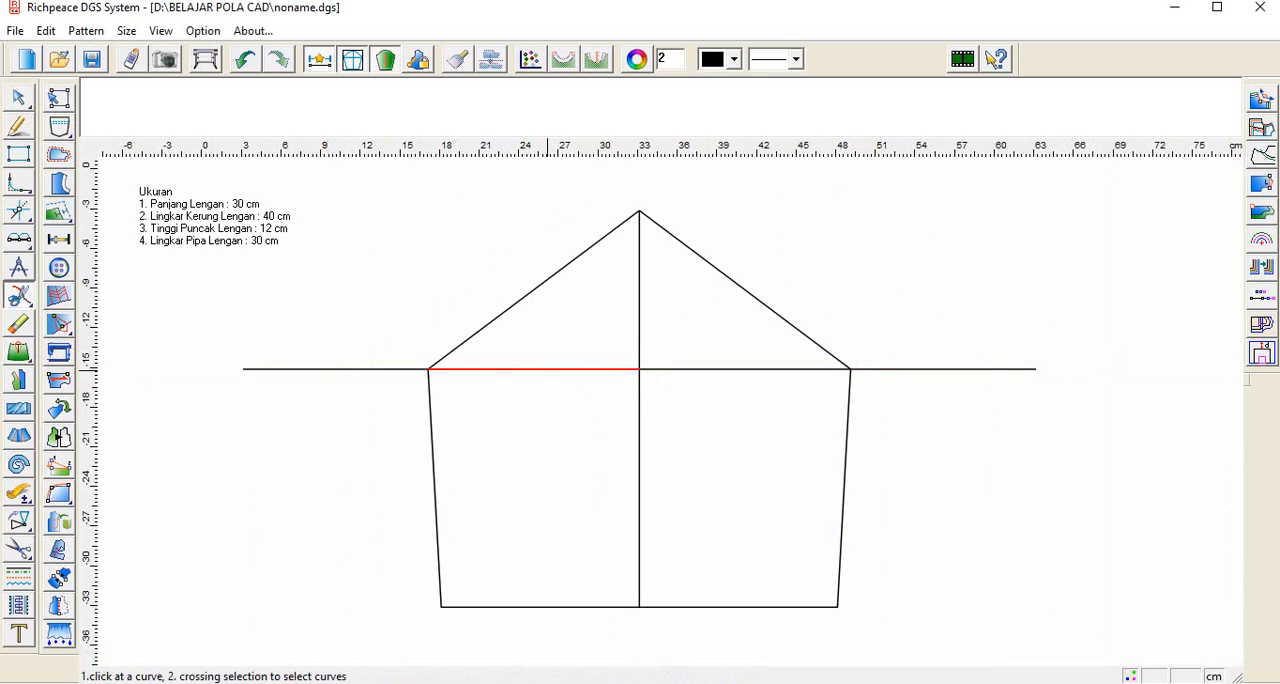
Step: Join the two inner segments of the horizontal line into one and erase the overhanging pieces at both outer ends
left_click(547, 369)
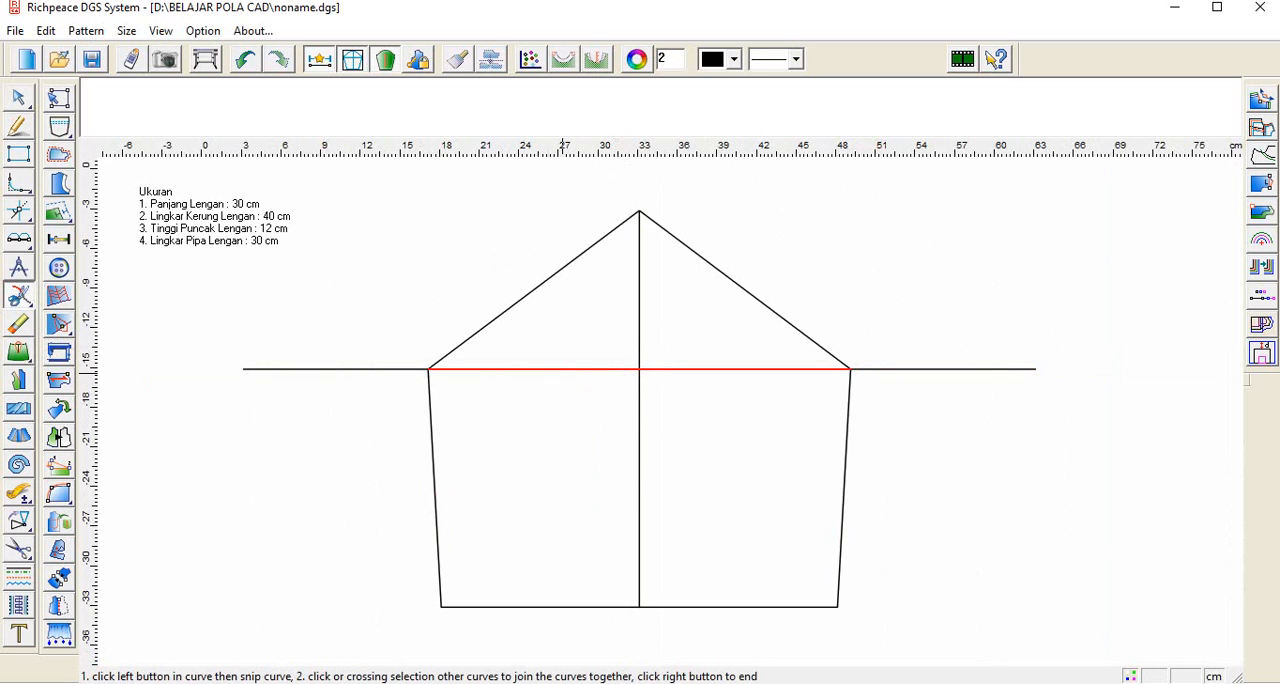
right_click(346, 370)
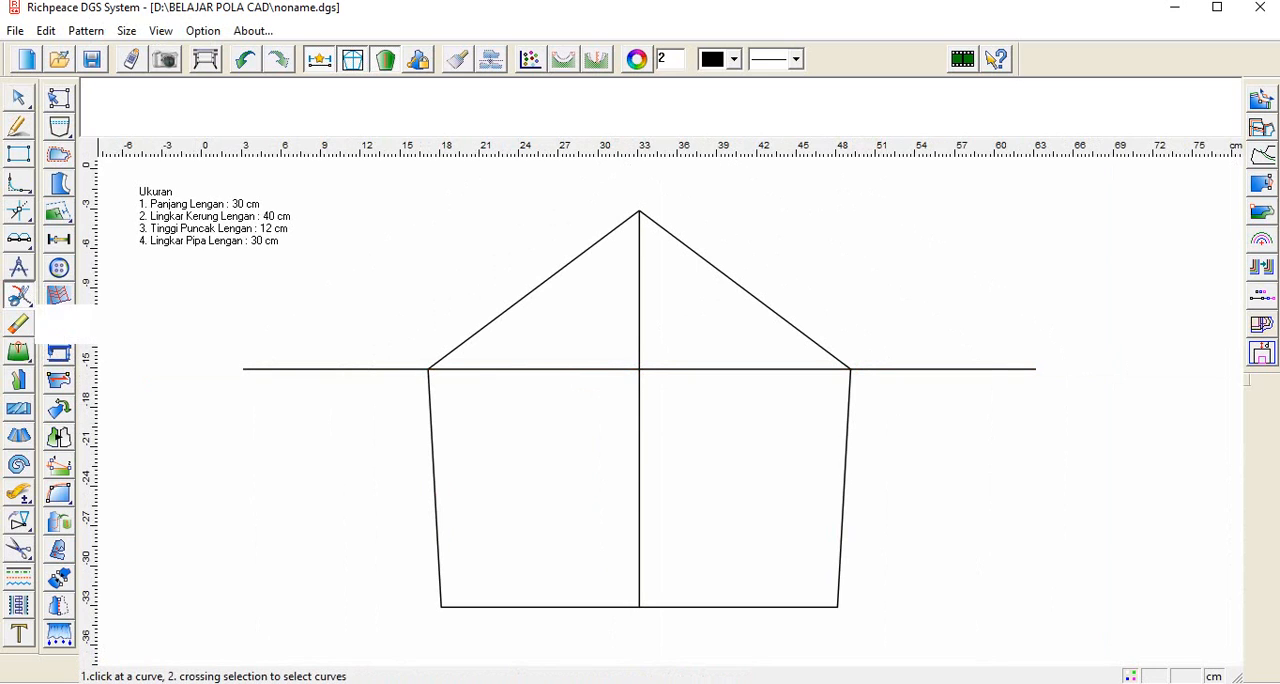
left_click(18, 324)
left_click(325, 369)
left_click(940, 369)
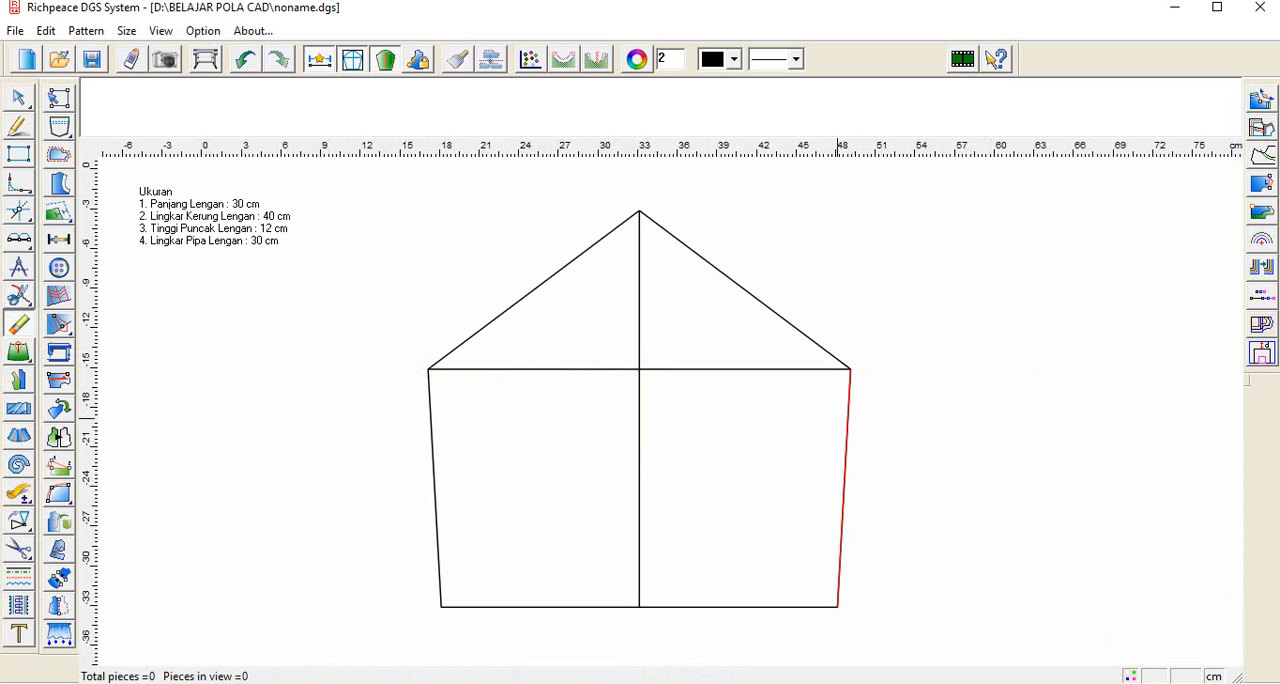
Step: Divide the left slanted cap line into 3 equal parts
scroll(840, 570, "down", 1)
scroll(670, 411, "up", 3)
scroll(664, 412, "down", 2)
scroll(865, 450, "up", 1)
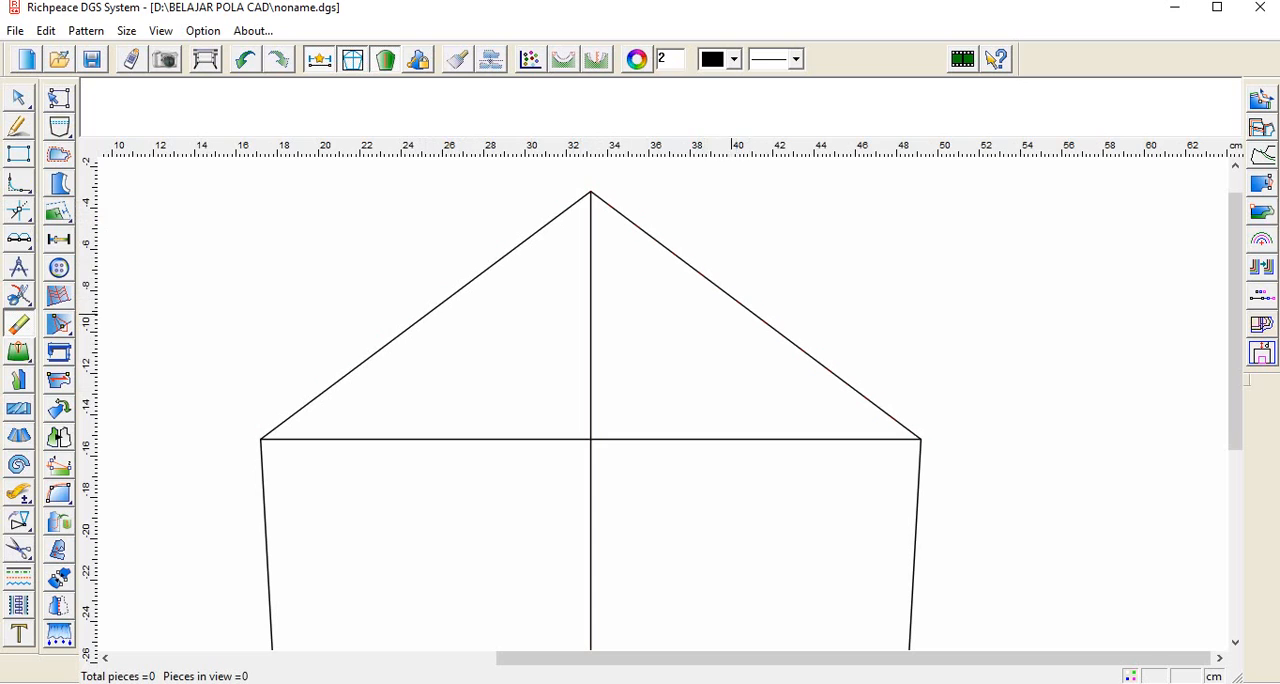
left_click(19, 239)
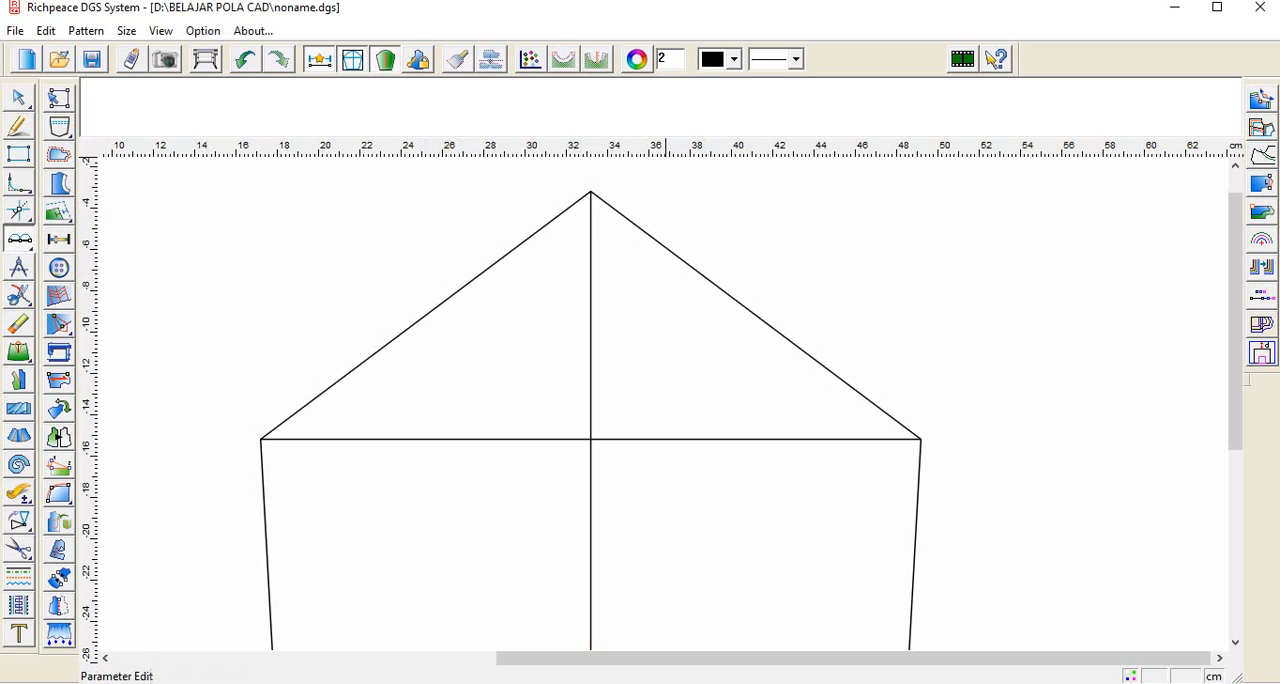
left_click_drag(670, 59, 653, 59)
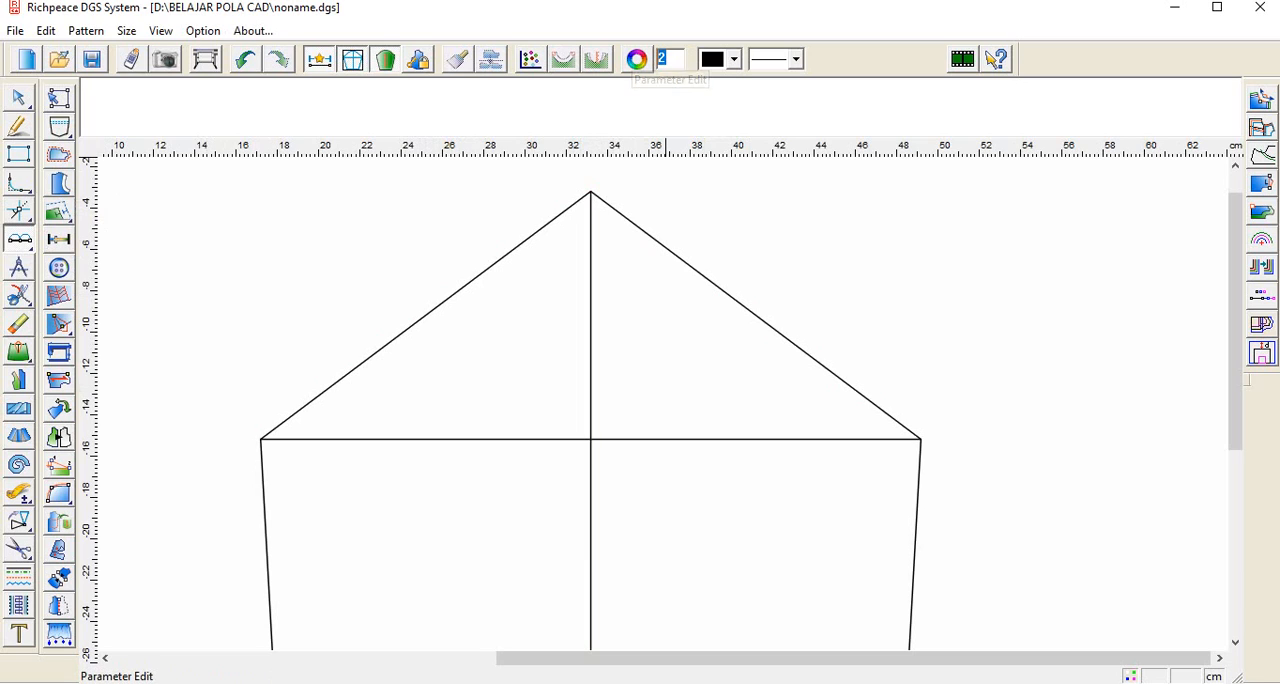
type("3")
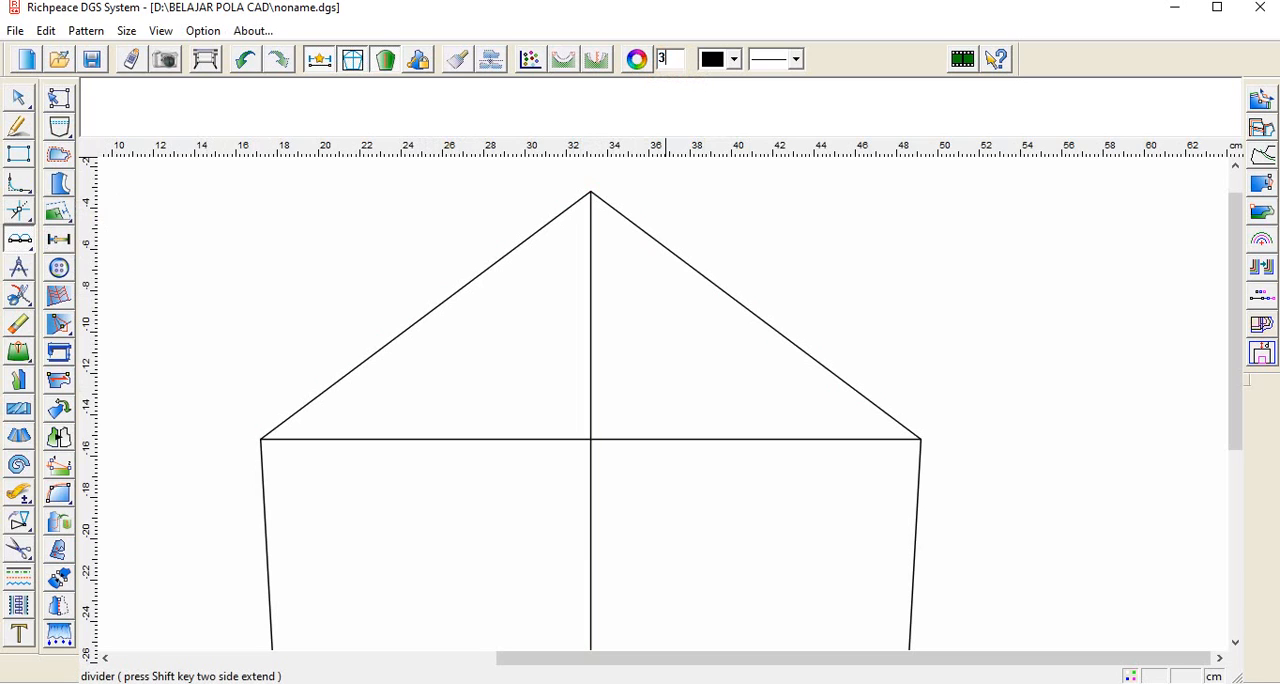
left_click(396, 337)
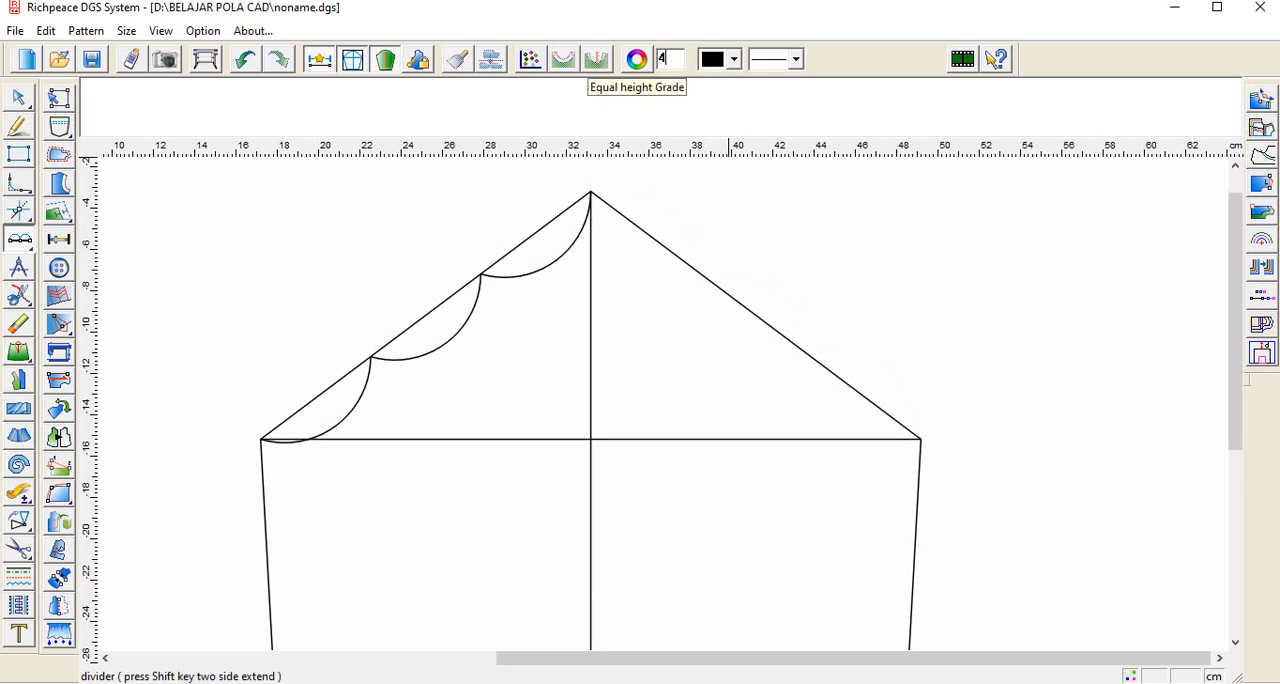
Step: Divide the right slanted cap line into 4 equal parts
key("BackSpace")
type("4")
left_click(700, 273)
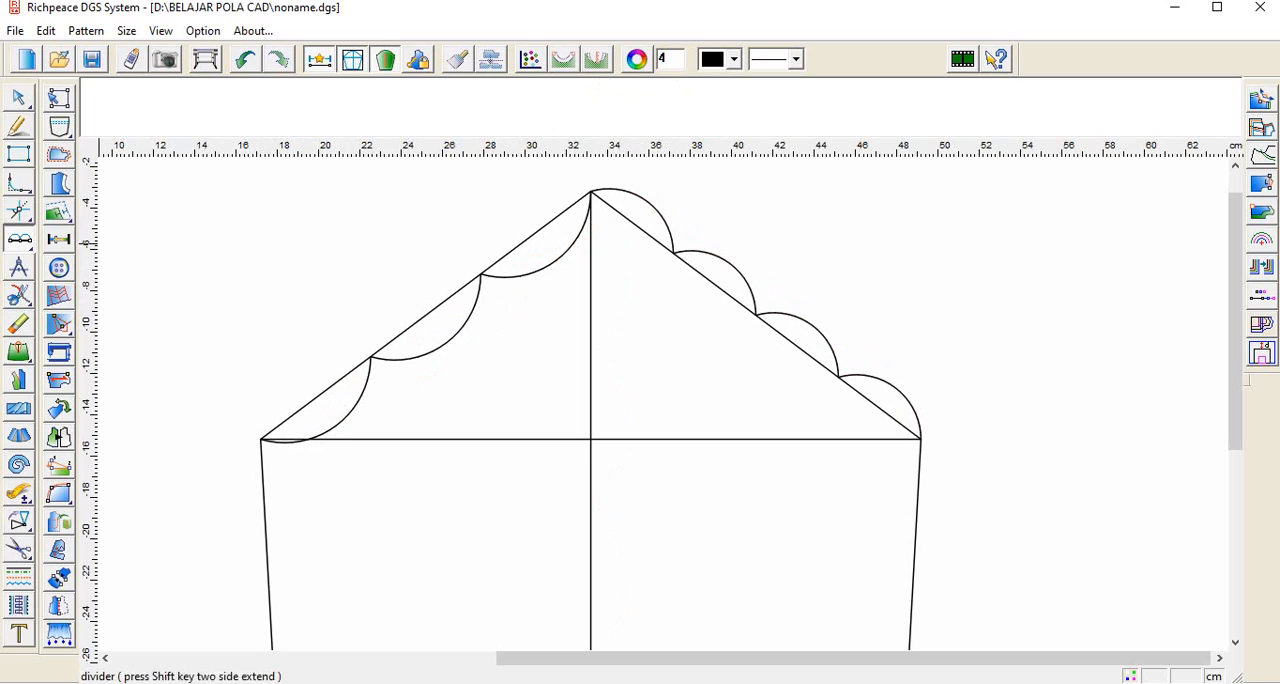
Step: Draw a 1.5 cm guide line outward from the upper third mark of the left slanted cap line
left_click(18, 127)
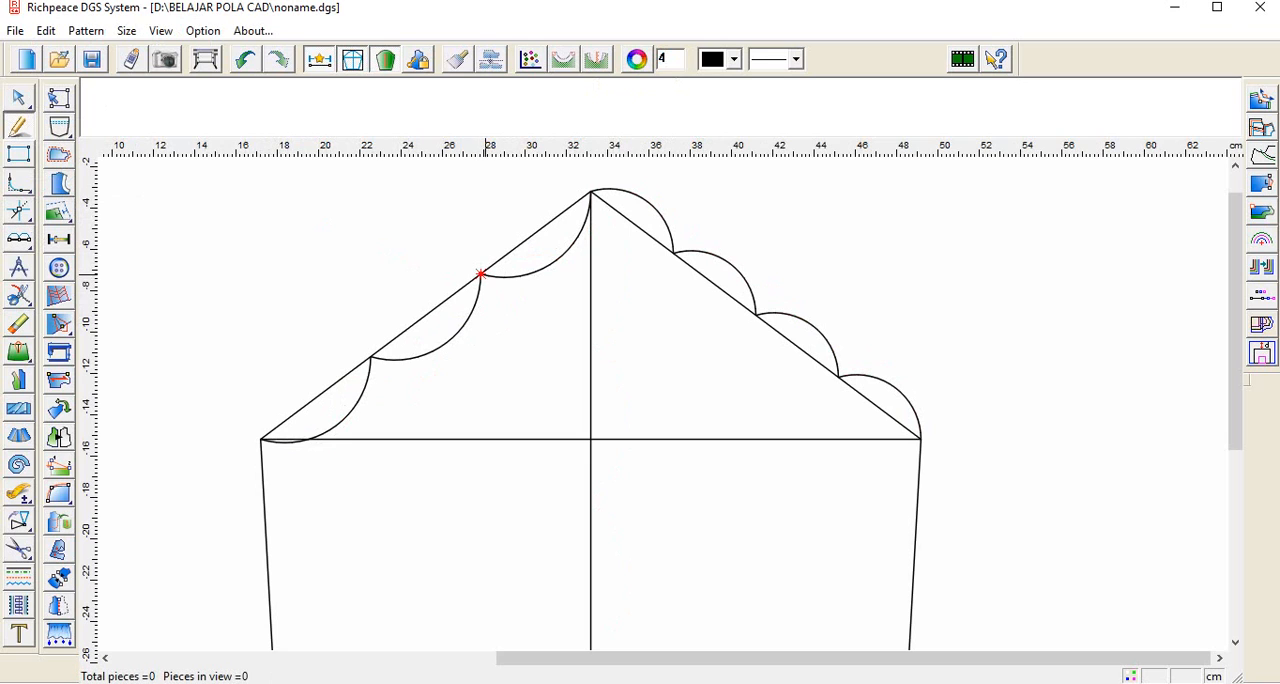
left_click(481, 273)
type("1.5")
key("Return")
Step: Split the left slanted cap line at its lower third mark and erase its division arcs
left_click(19, 296)
left_click(306, 402)
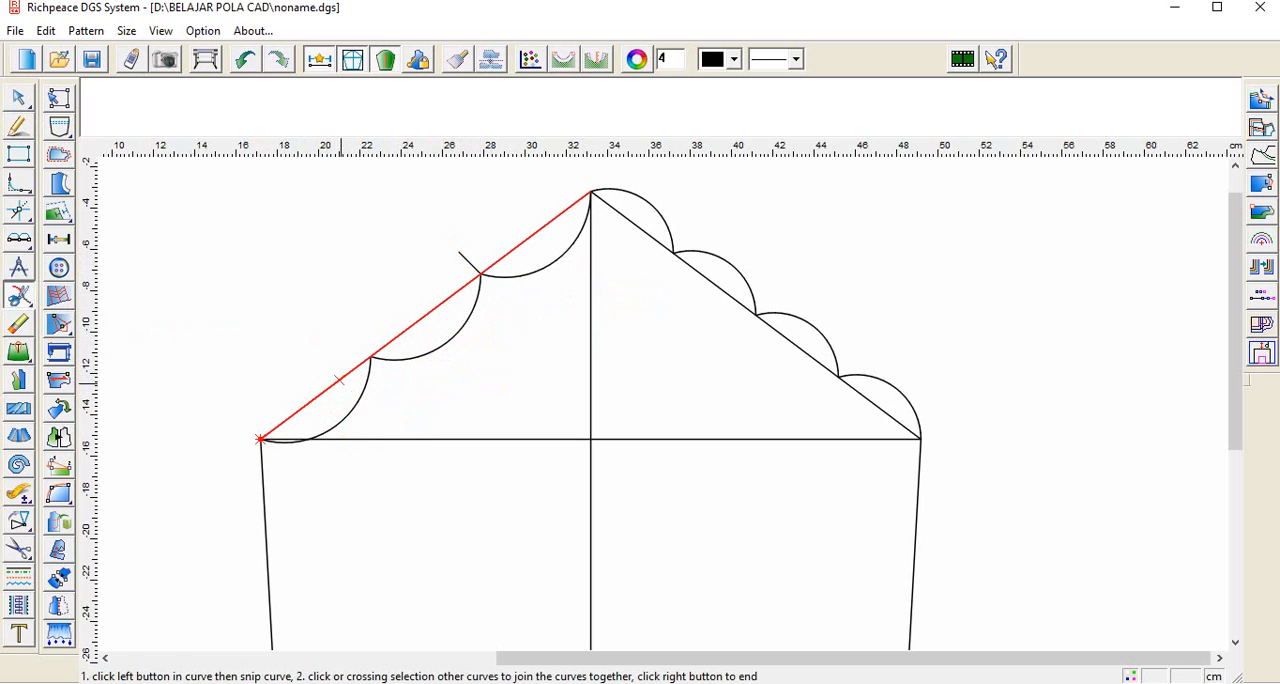
left_click(368, 358)
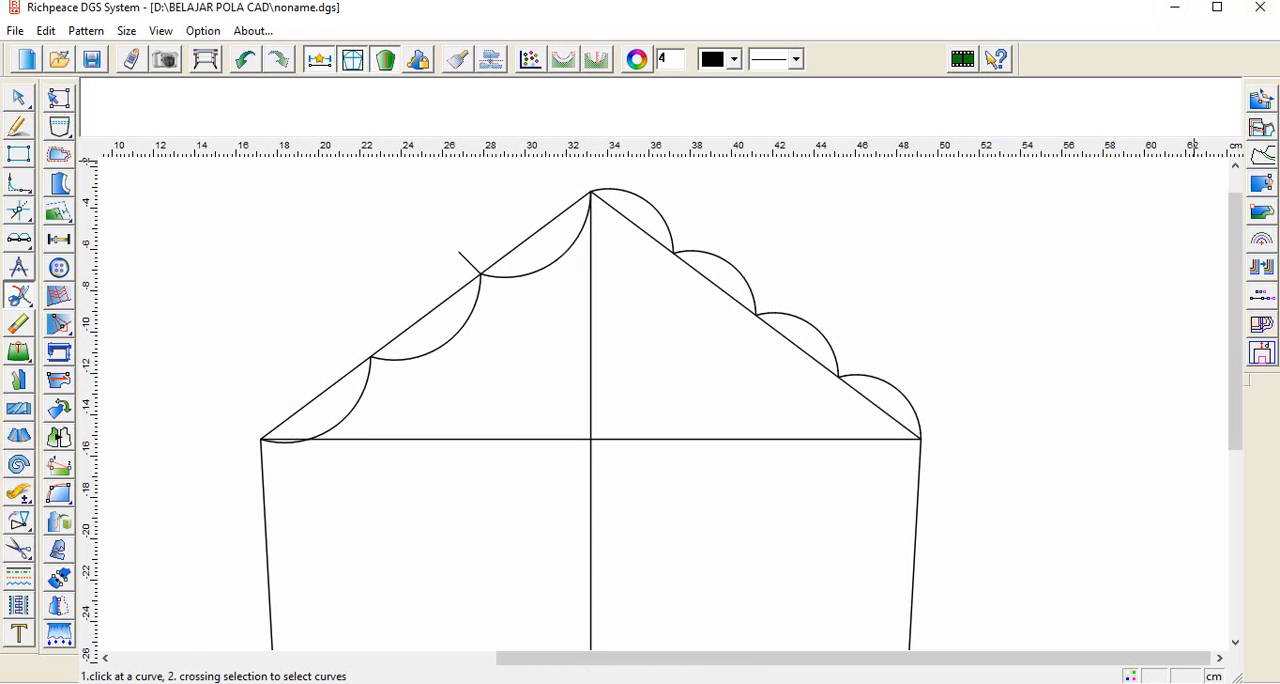
left_click(18, 325)
left_click(408, 358)
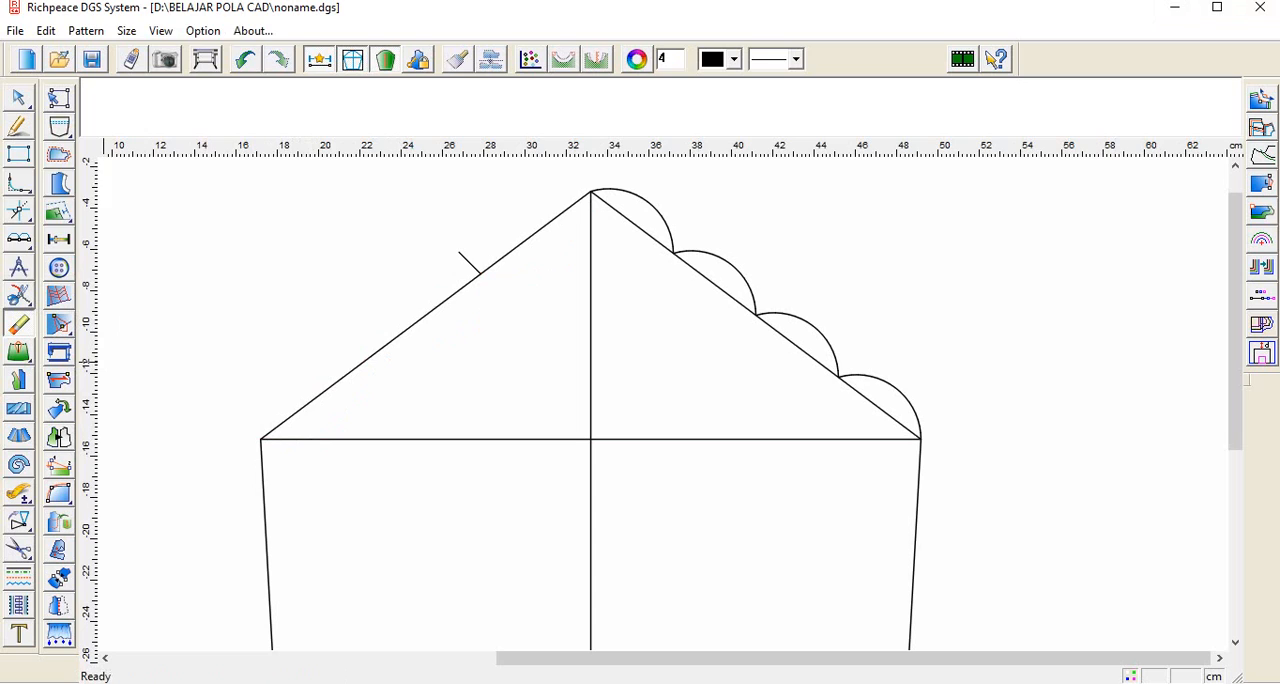
Step: Divide the lower segment of the left cap line into 2 equal parts
left_click(19, 240)
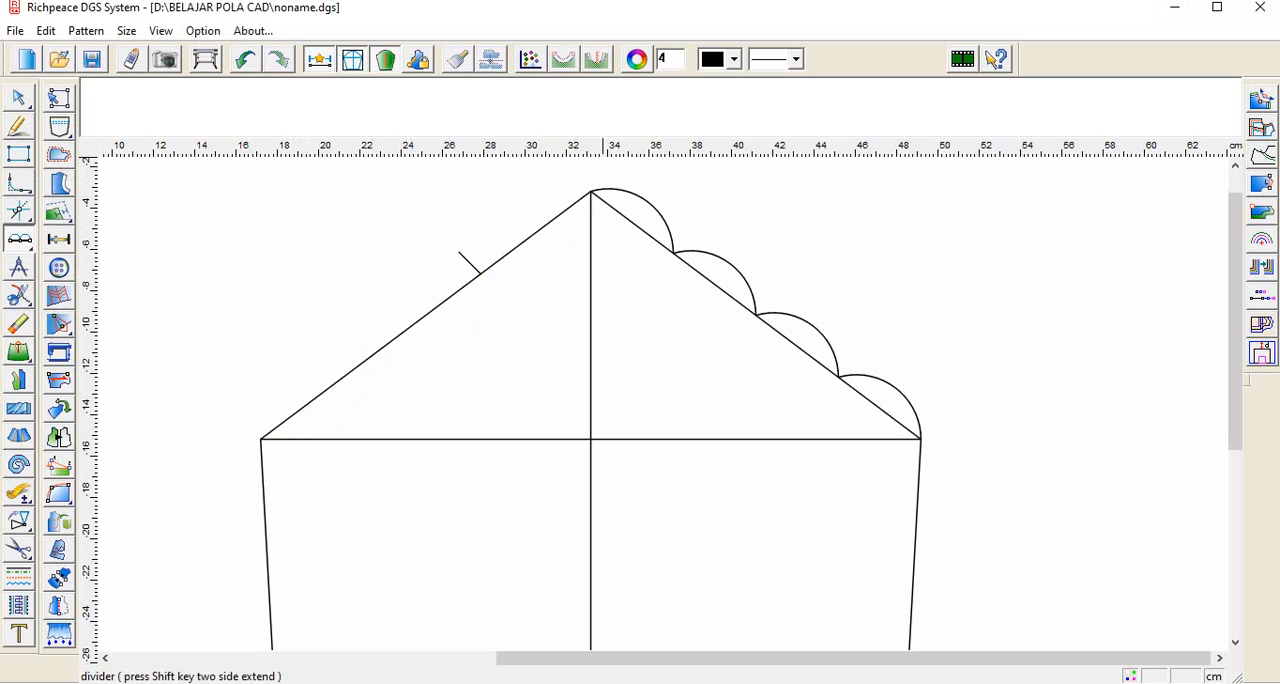
double_click(663, 59)
type("2")
left_click(314, 400)
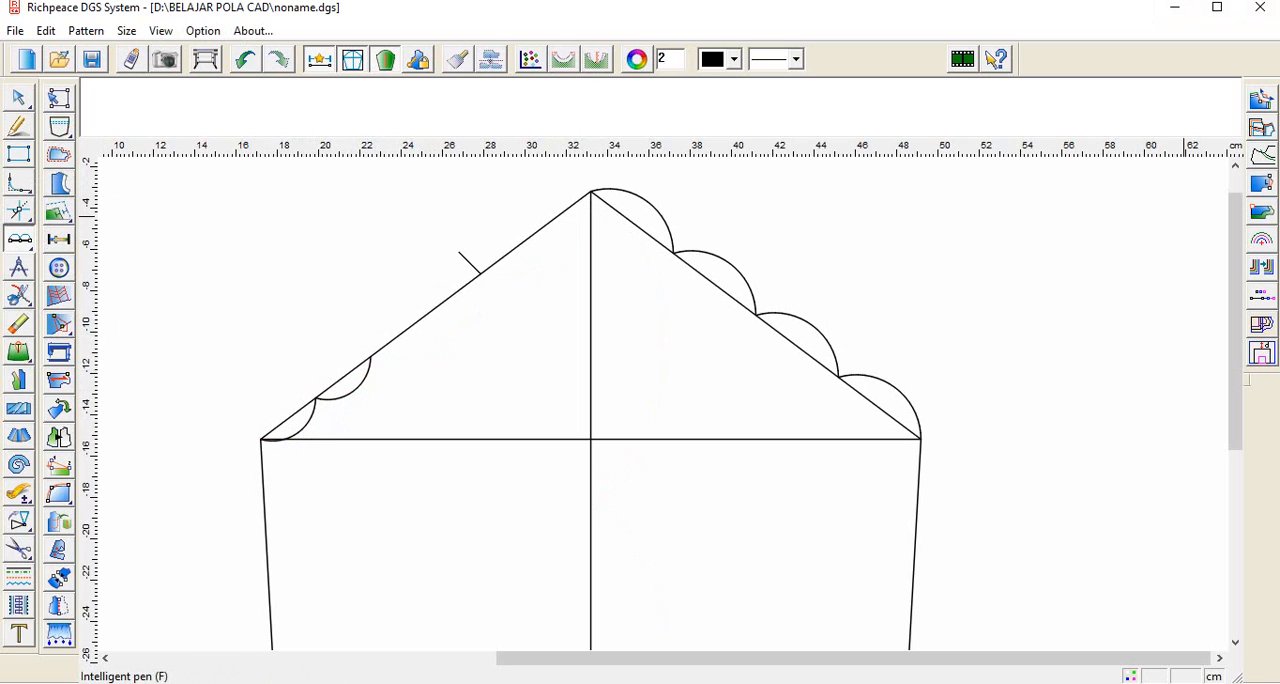
Step: Draw a 1 cm guide line inward from the midpoint of the left cap line's lower segment and erase the division arcs
left_click(18, 126)
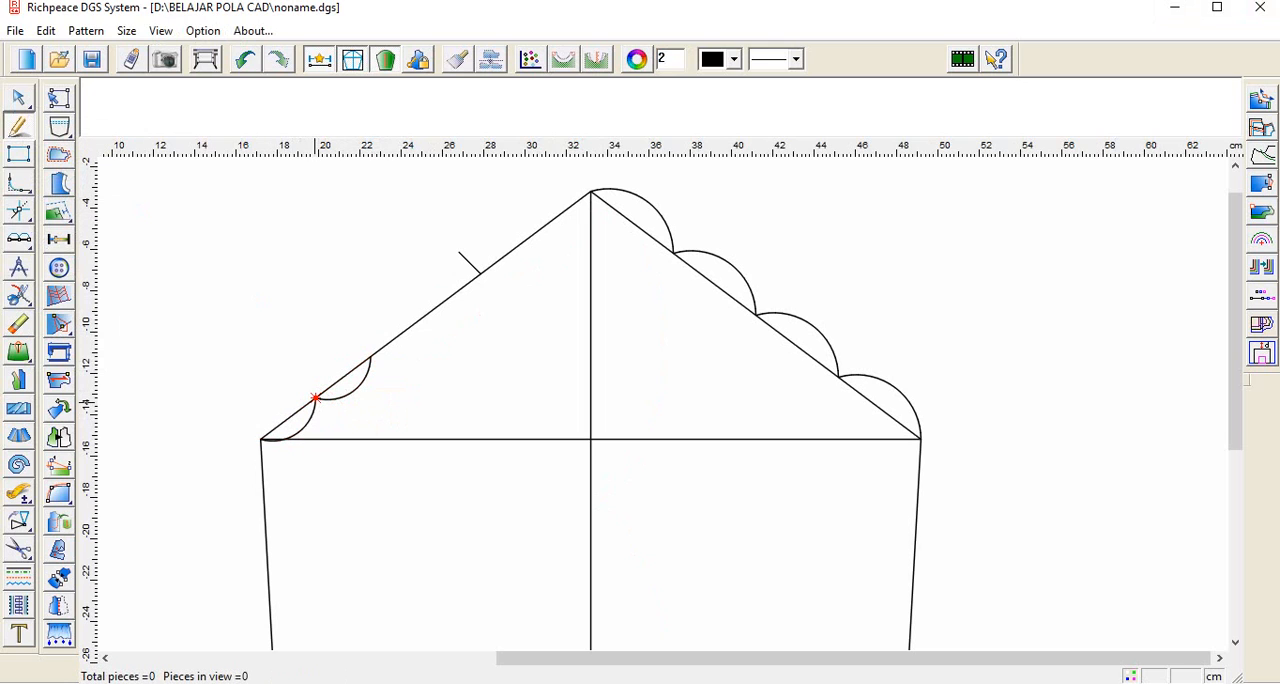
left_click(315, 398)
type("1")
key("Return")
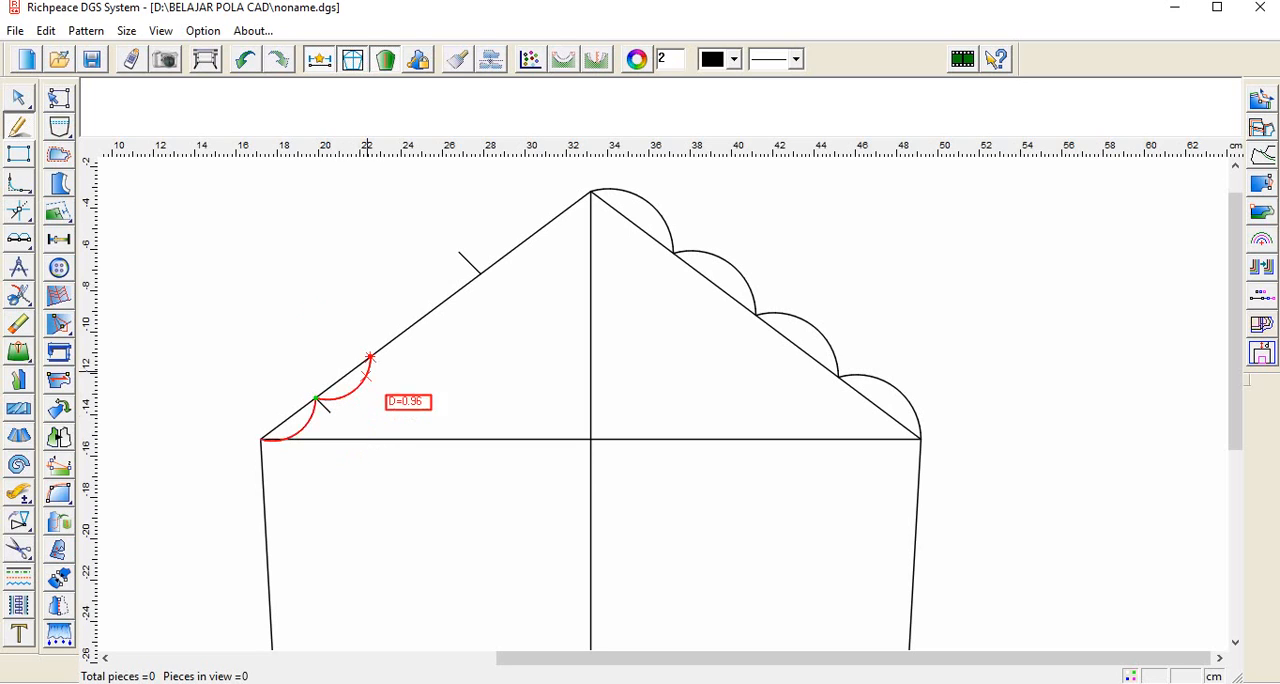
left_click(17, 323)
left_click(372, 392)
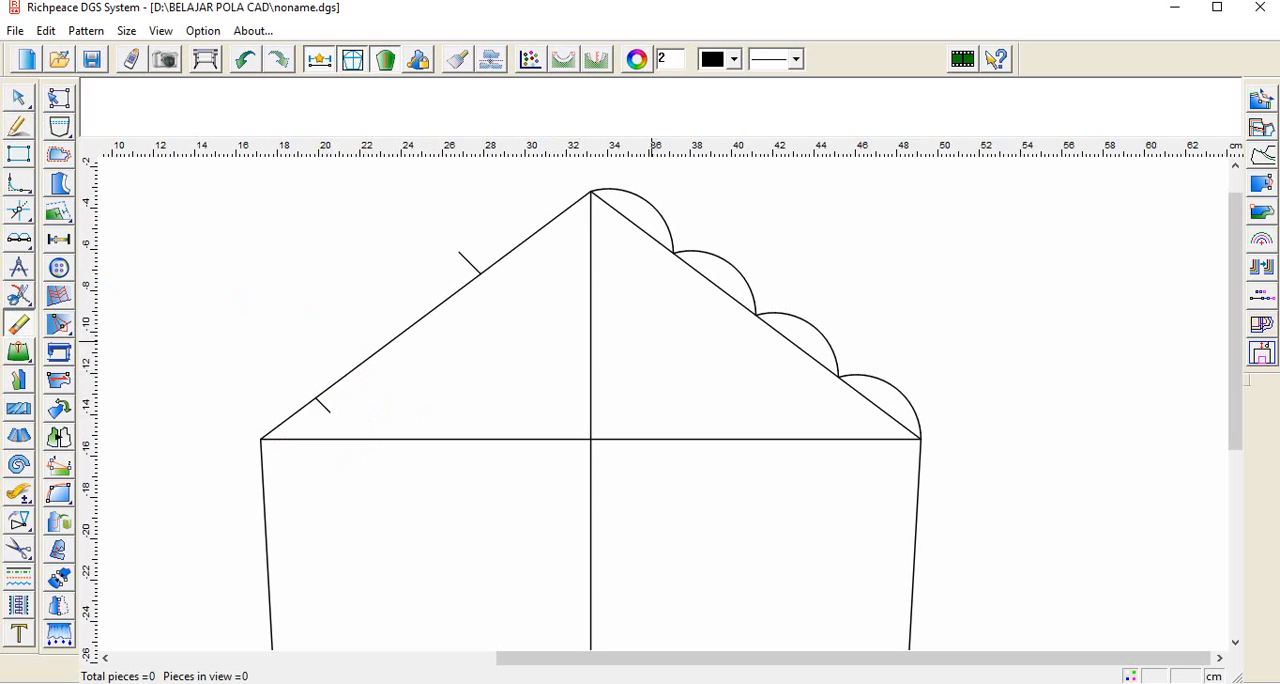
Step: Draw a 2 cm guide line outward from the uppermost quarter mark of the right slanted cap line
left_click(18, 126)
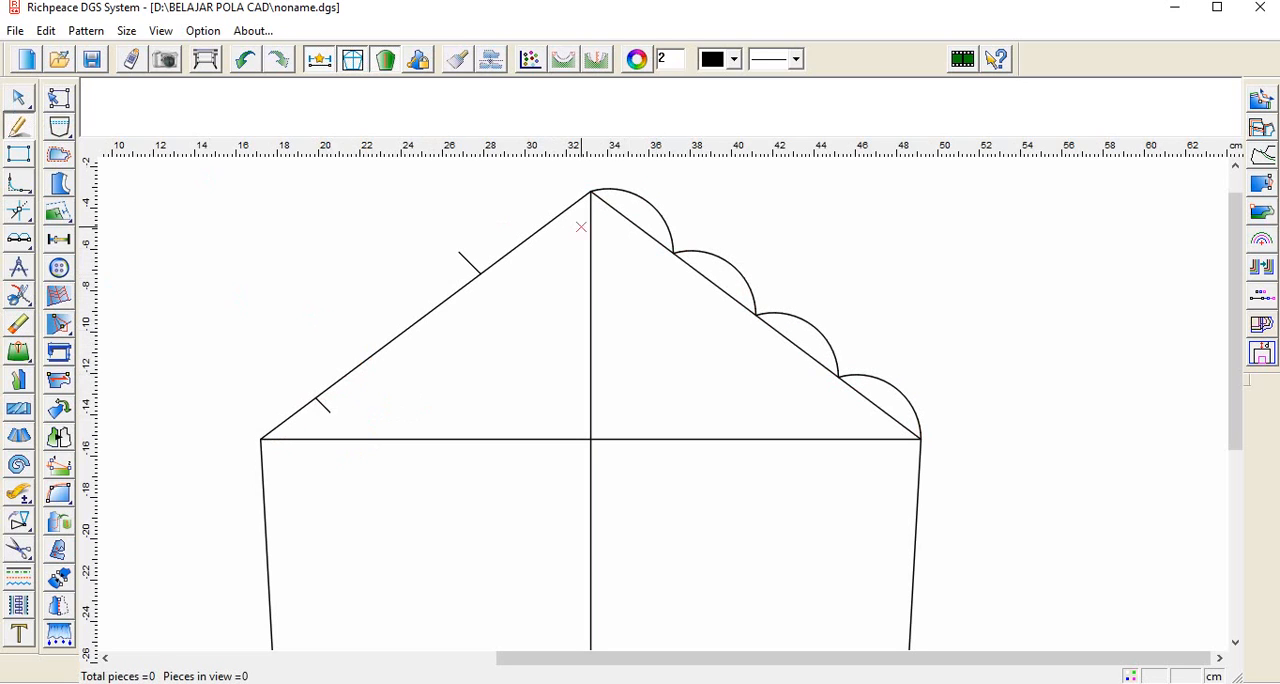
left_click(673, 253)
type("2")
key("Return")
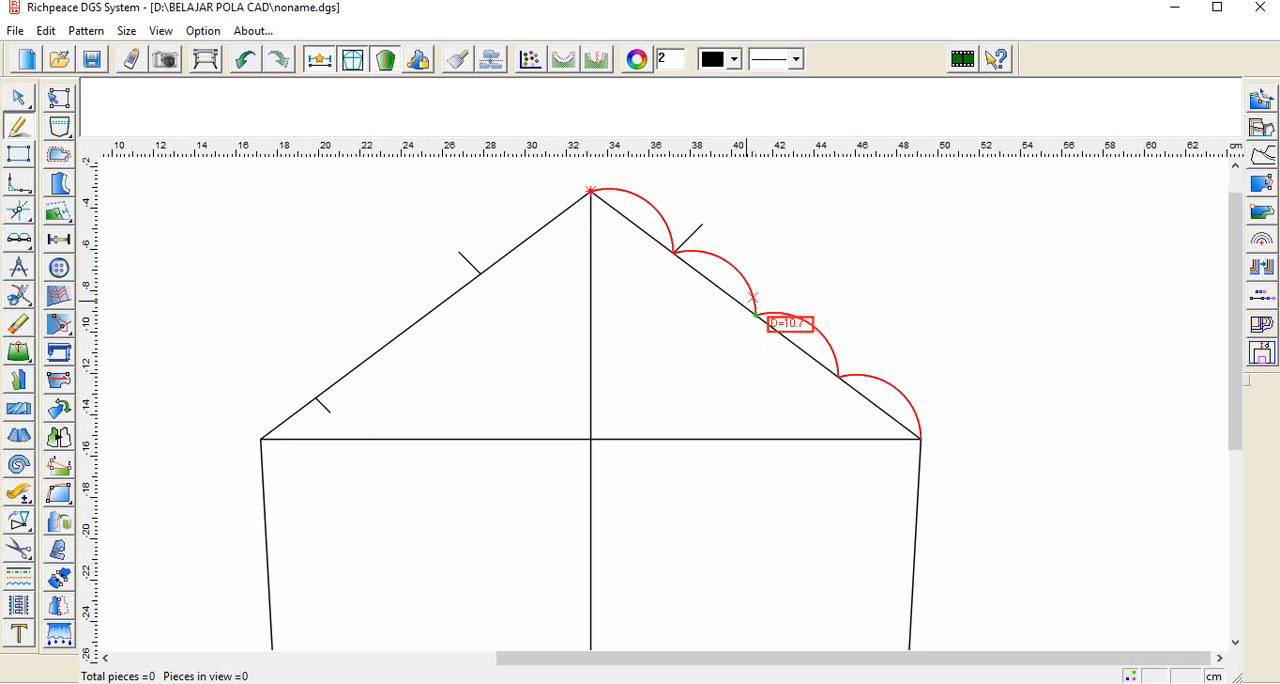
Step: Draw a guide line about 1 cm long outward from the midpoint of the right cap line and erase its division arcs
left_click(757, 315)
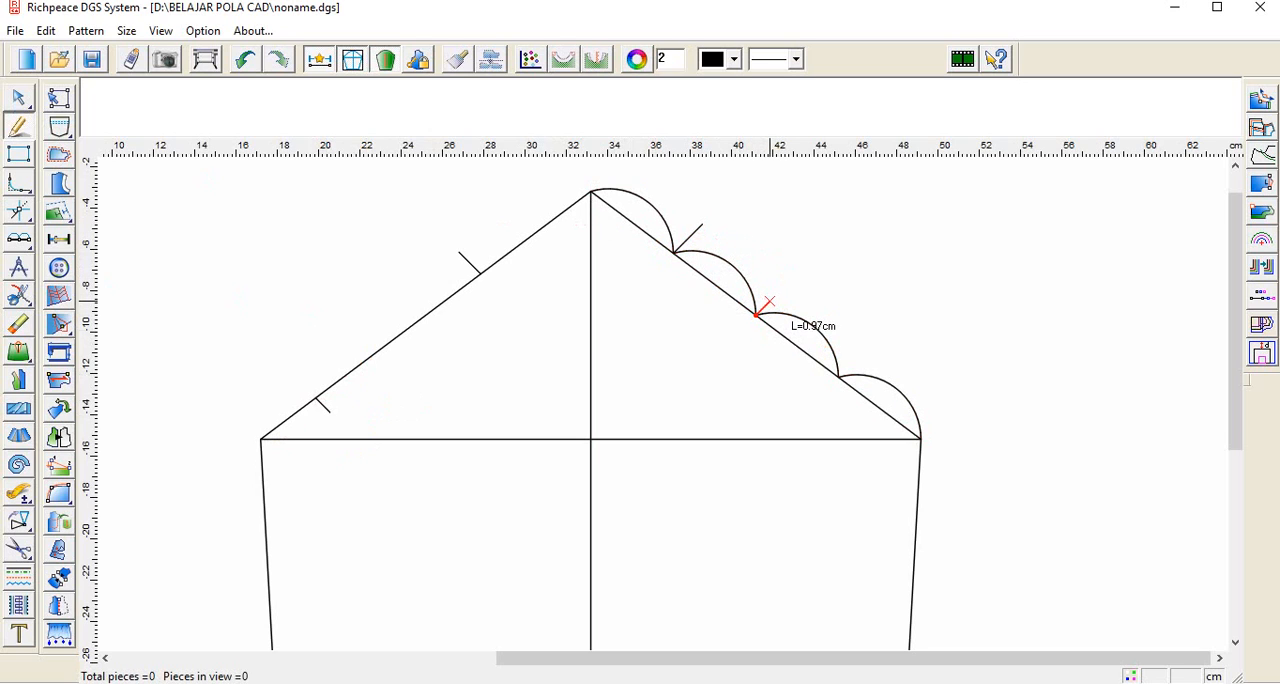
key("Return")
mouse_move(19, 296)
left_click(18, 325)
left_click(657, 210)
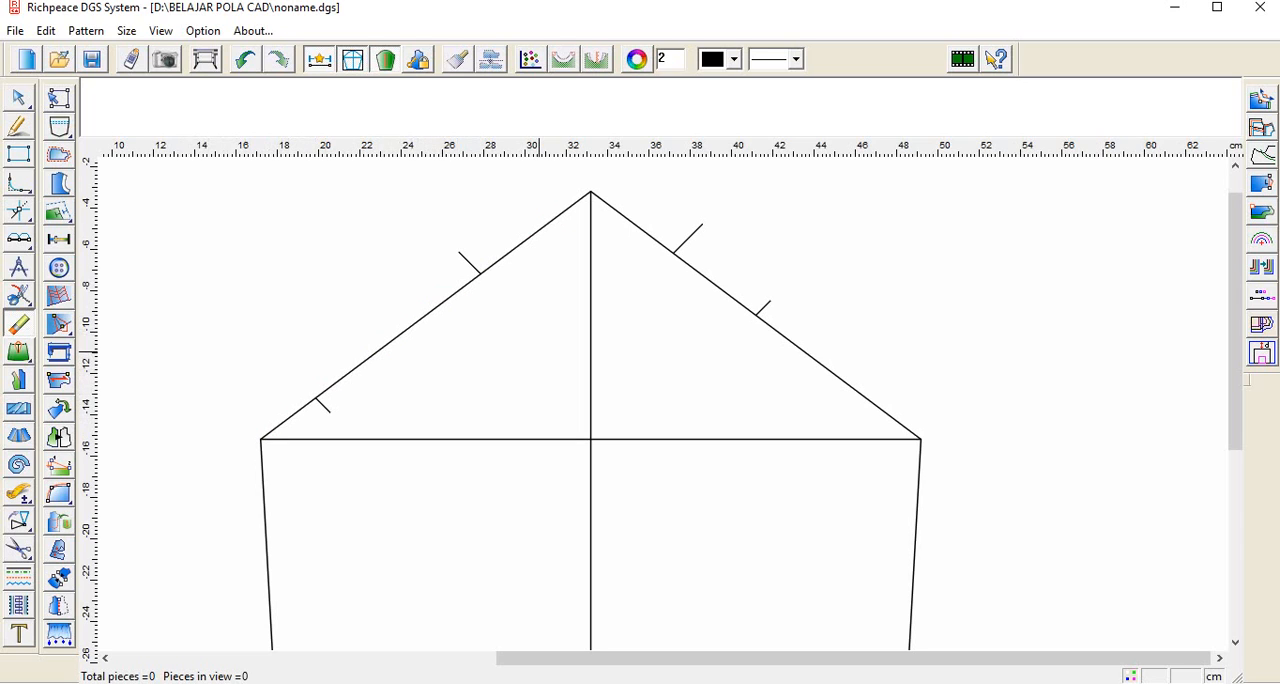
Step: Curve the lower segment of the left cap line inward through the end of the 1 cm guide line
left_click(17, 125)
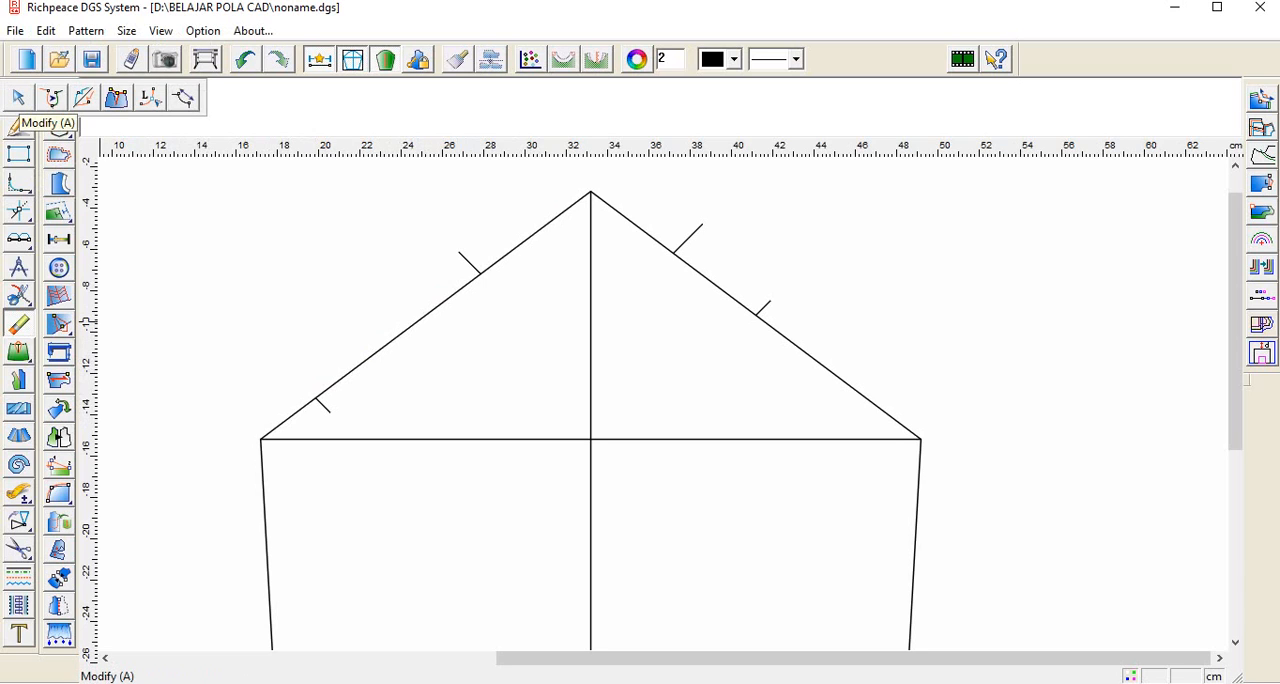
left_click(286, 419)
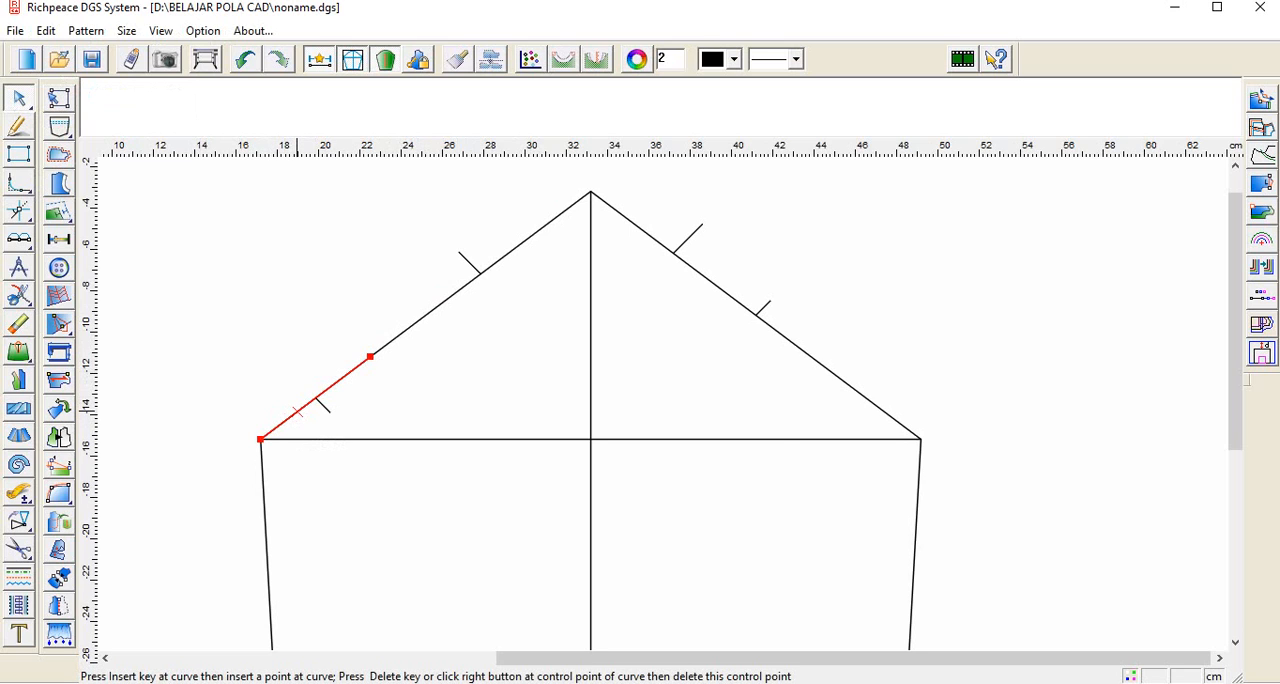
left_click_drag(297, 412, 329, 412)
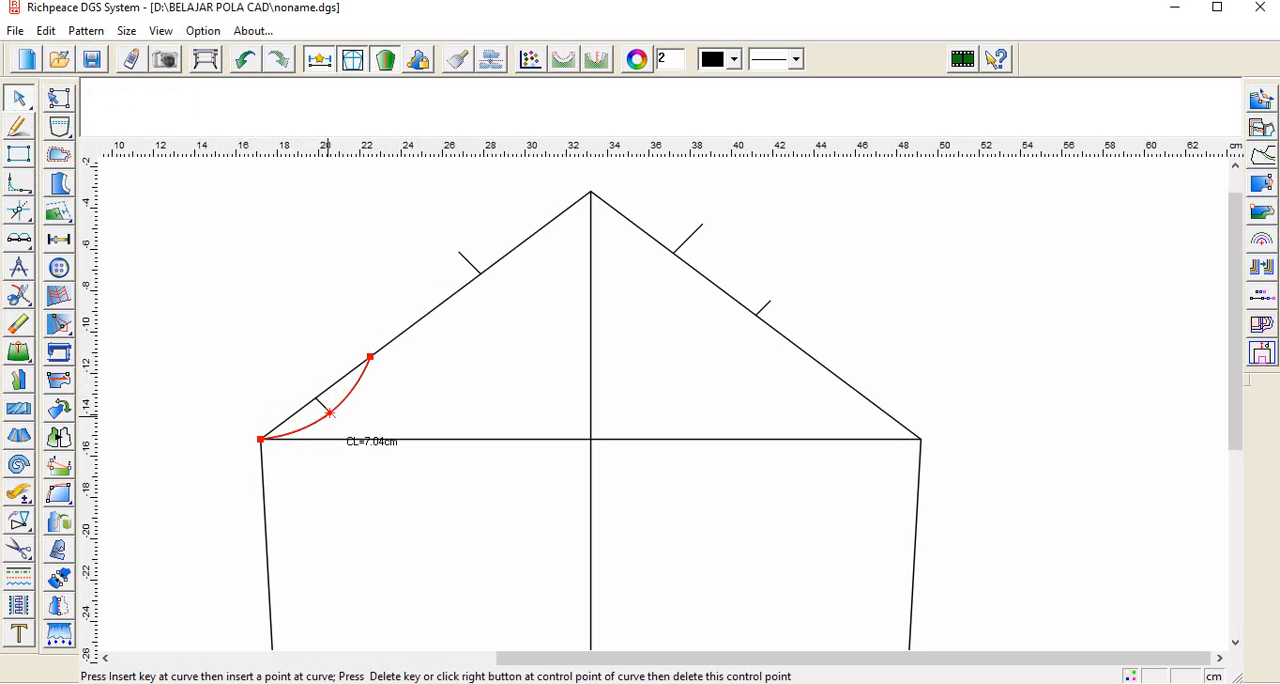
left_click(328, 415)
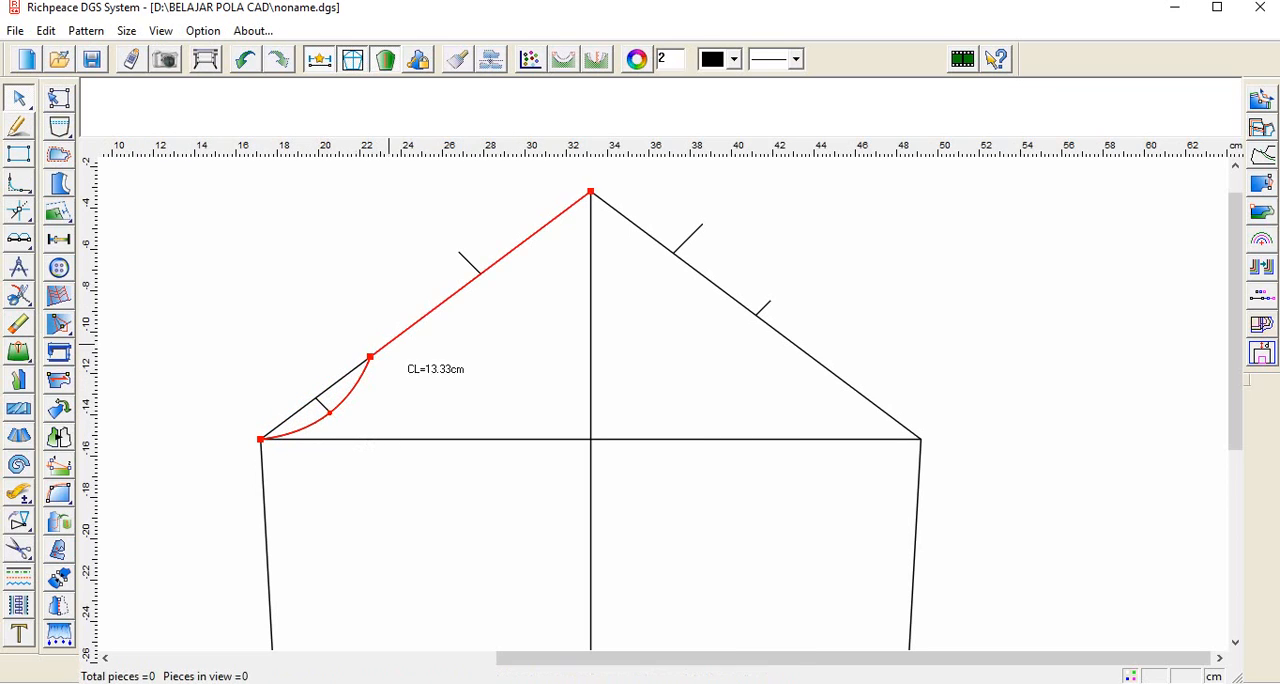
Step: Curve the upper segment of the left cap line outward through the end of the 1.5 cm guide line
left_click(448, 297)
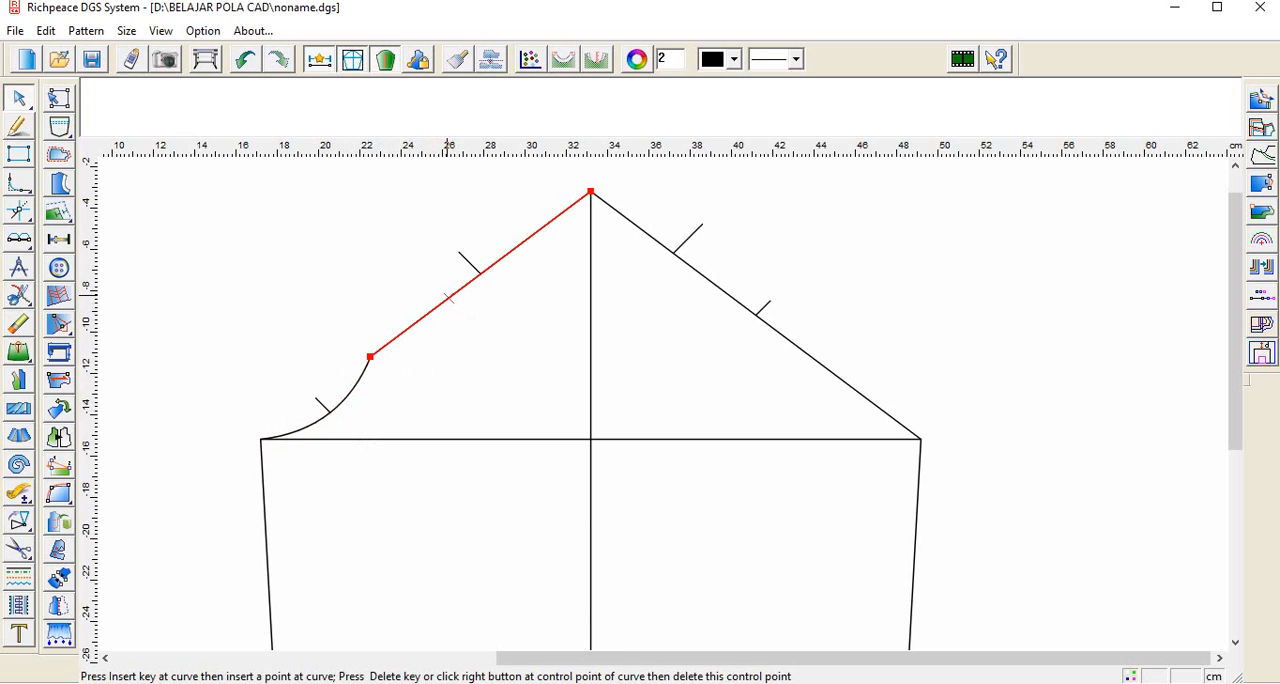
left_click(458, 252)
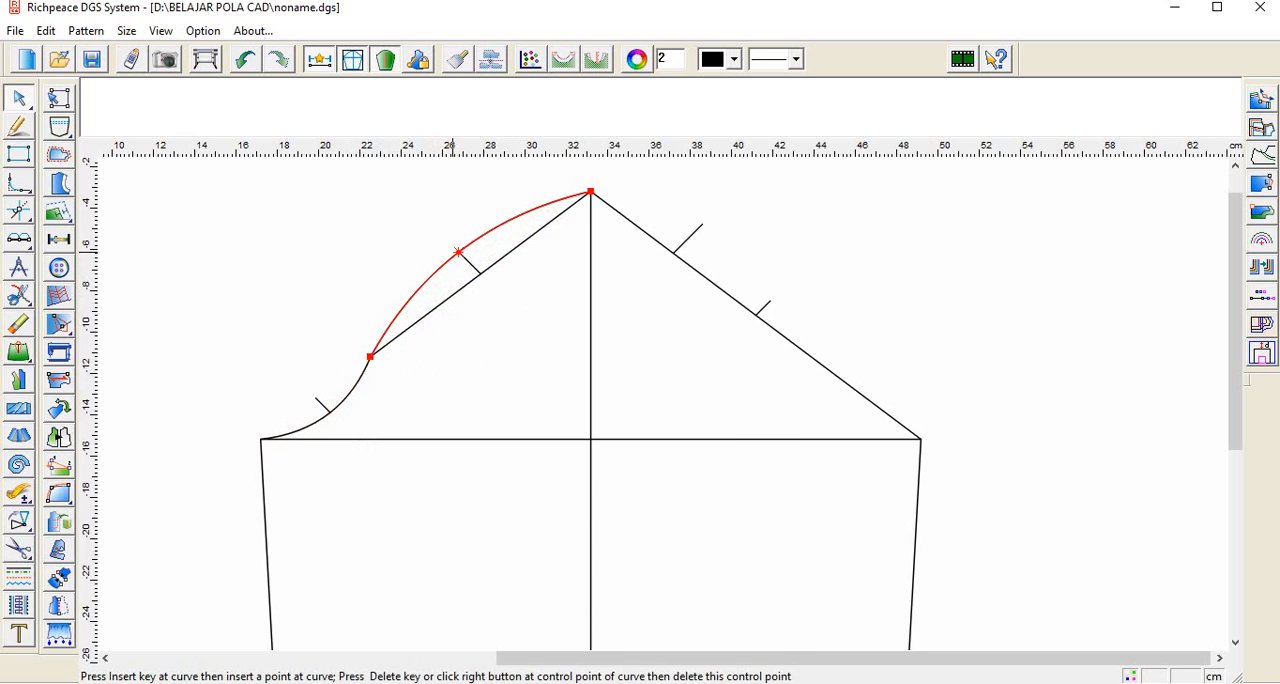
right_click(354, 288)
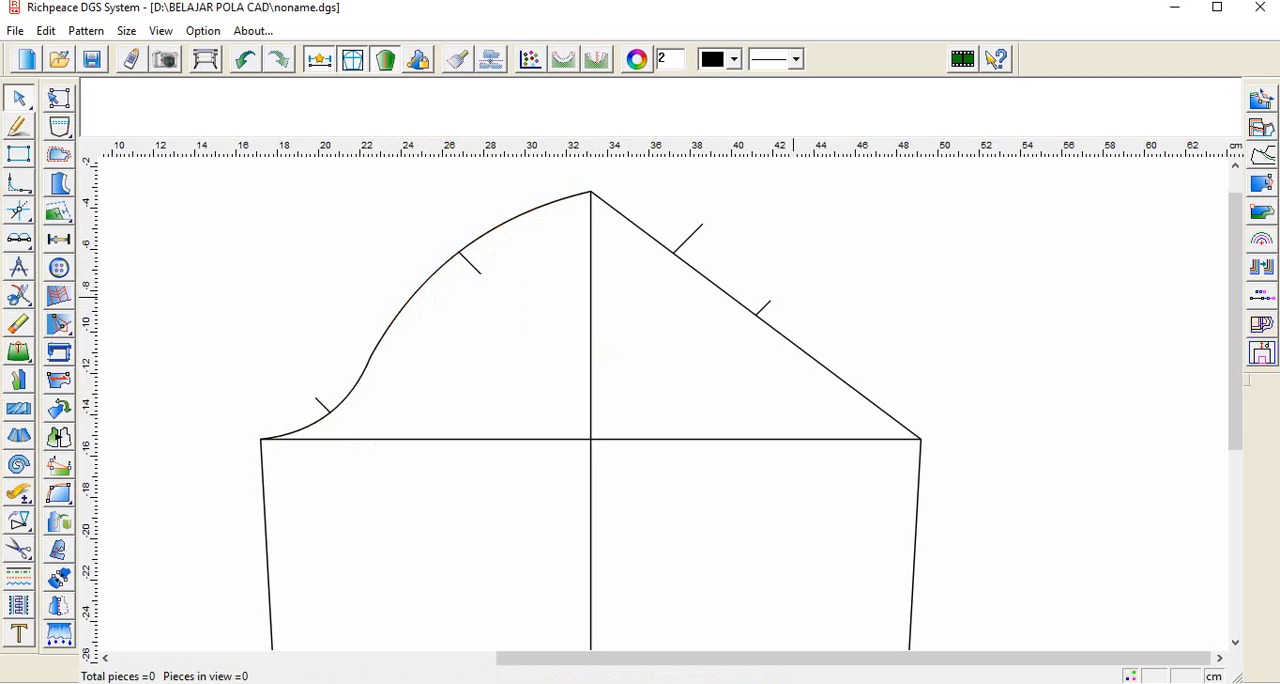
Step: Curve the right slanted cap line outward through the ends of the 2 cm and 1 cm guide lines
left_click(650, 237)
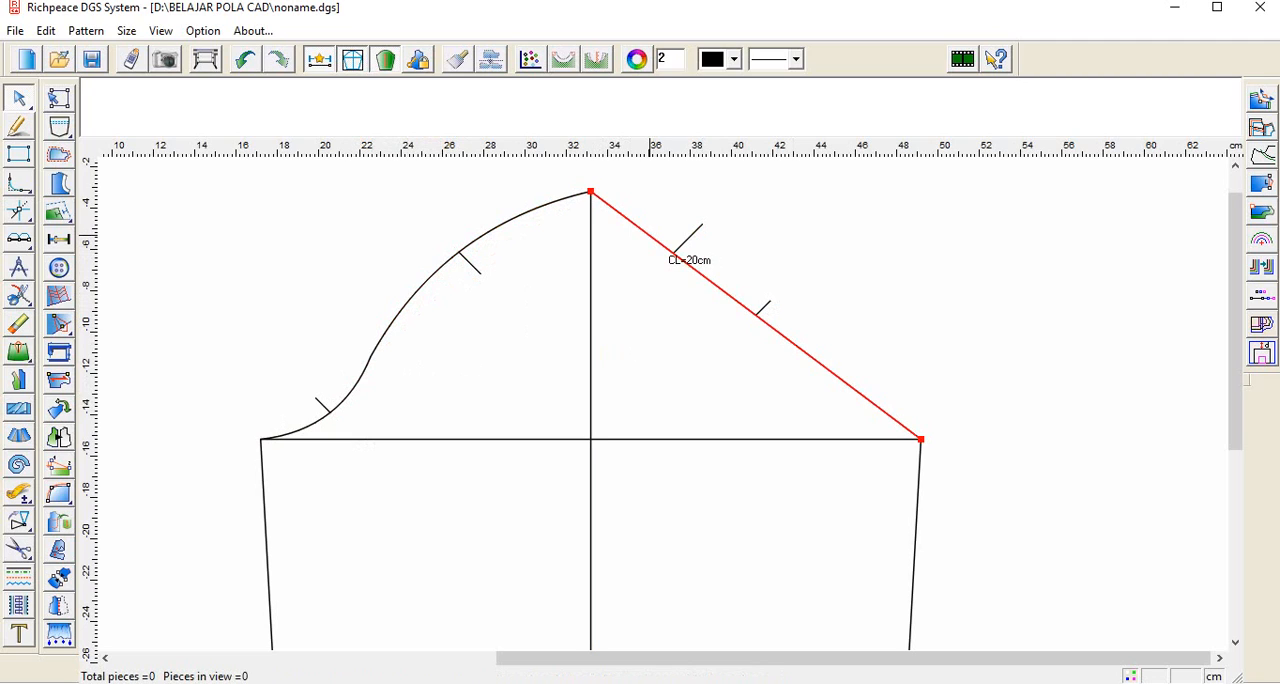
left_click(650, 236)
left_click(652, 238)
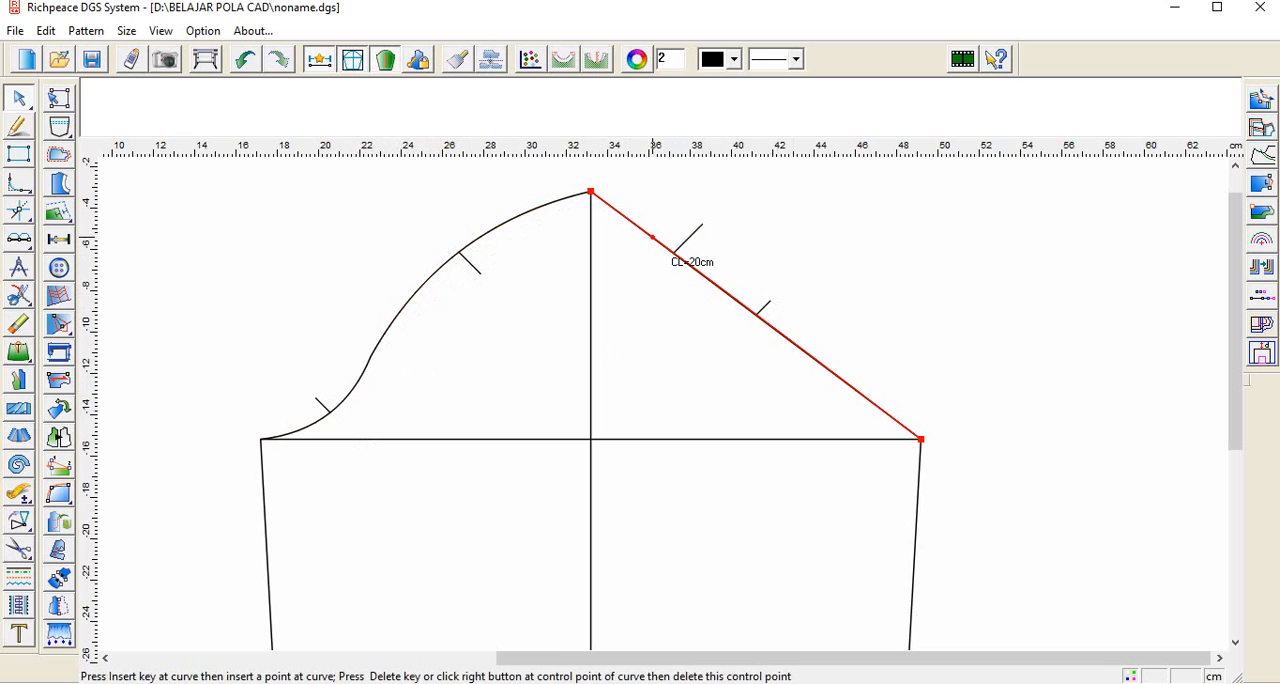
left_click(704, 222)
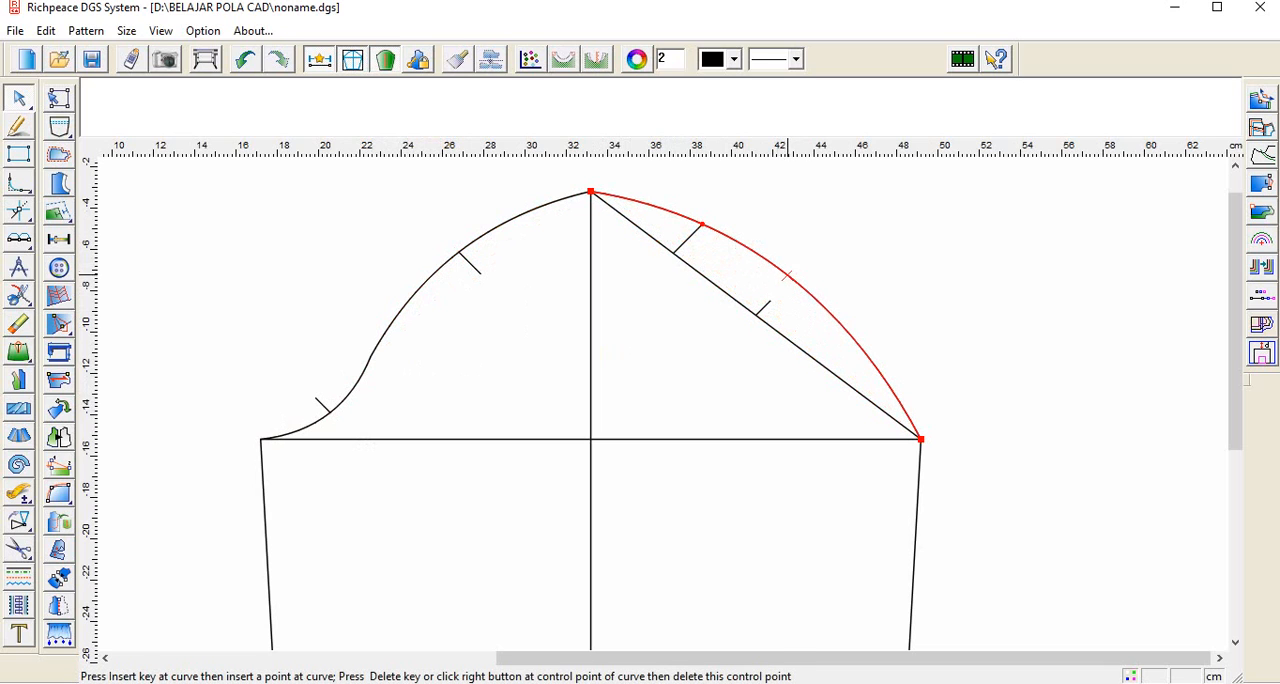
left_click_drag(771, 263, 770, 301)
left_click(770, 301)
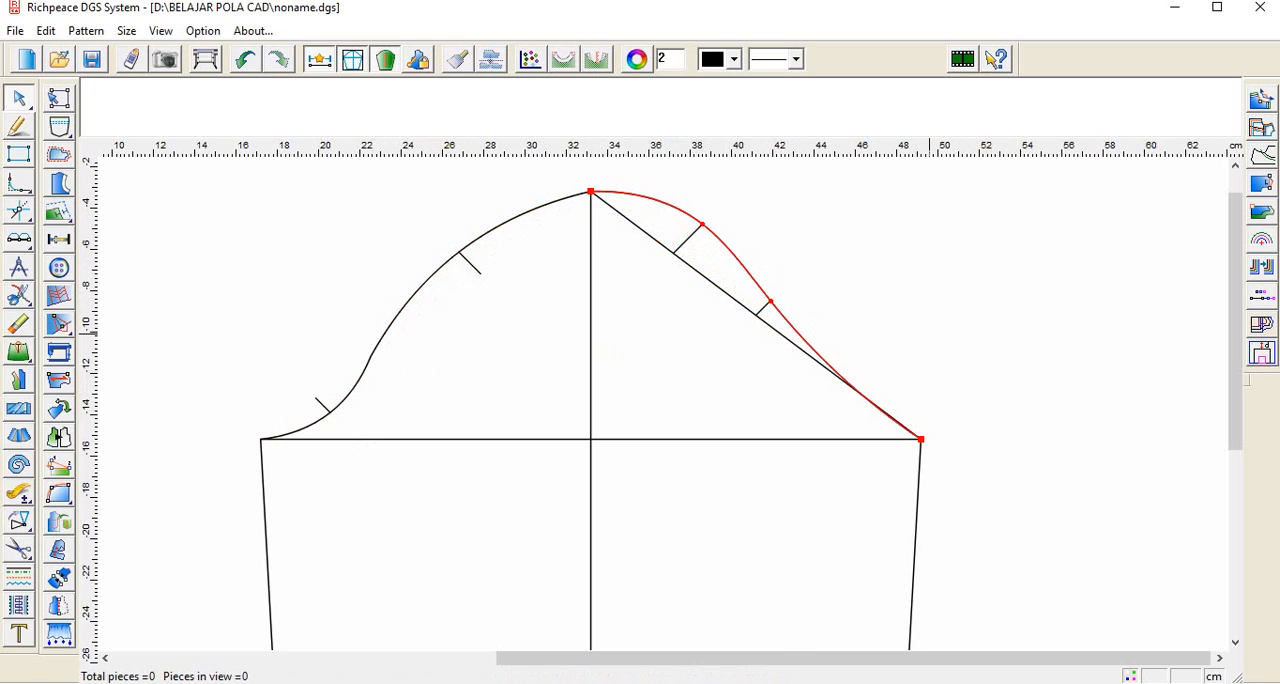
left_click(914, 306)
Step: Erase the four short guide lines along the sleeve cap
mouse_move(19, 295)
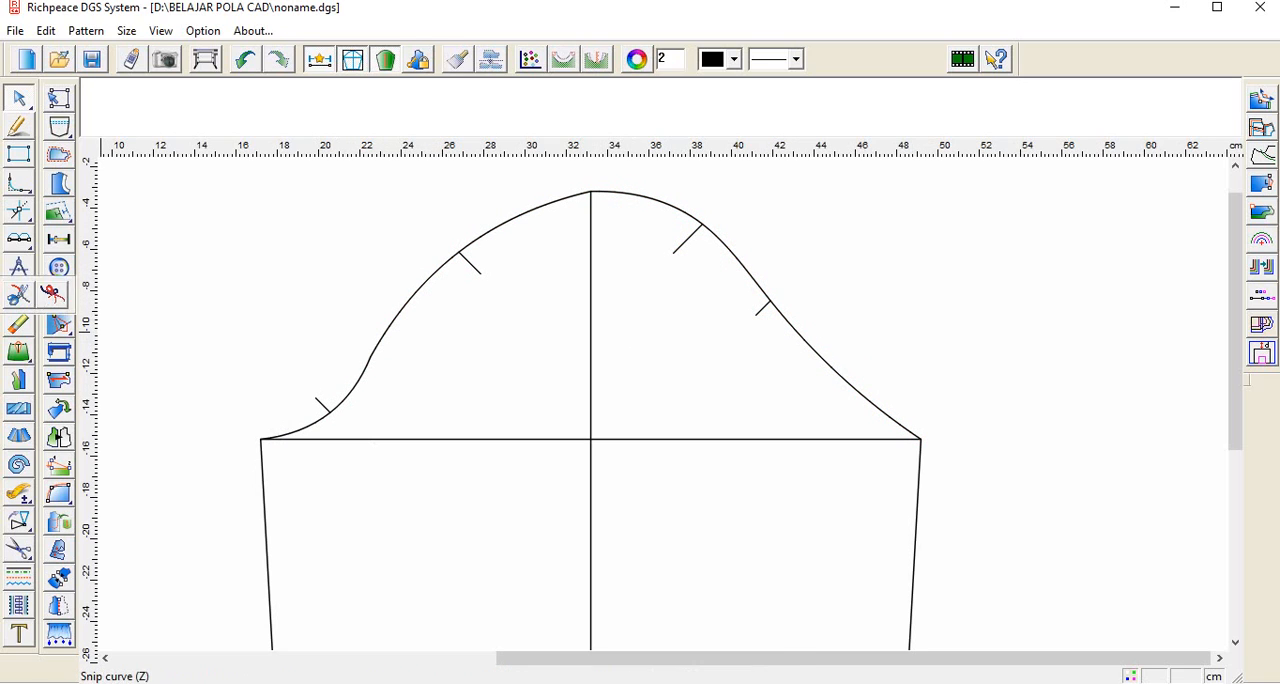
left_click(19, 325)
left_click(322, 405)
left_click(470, 263)
left_click(688, 239)
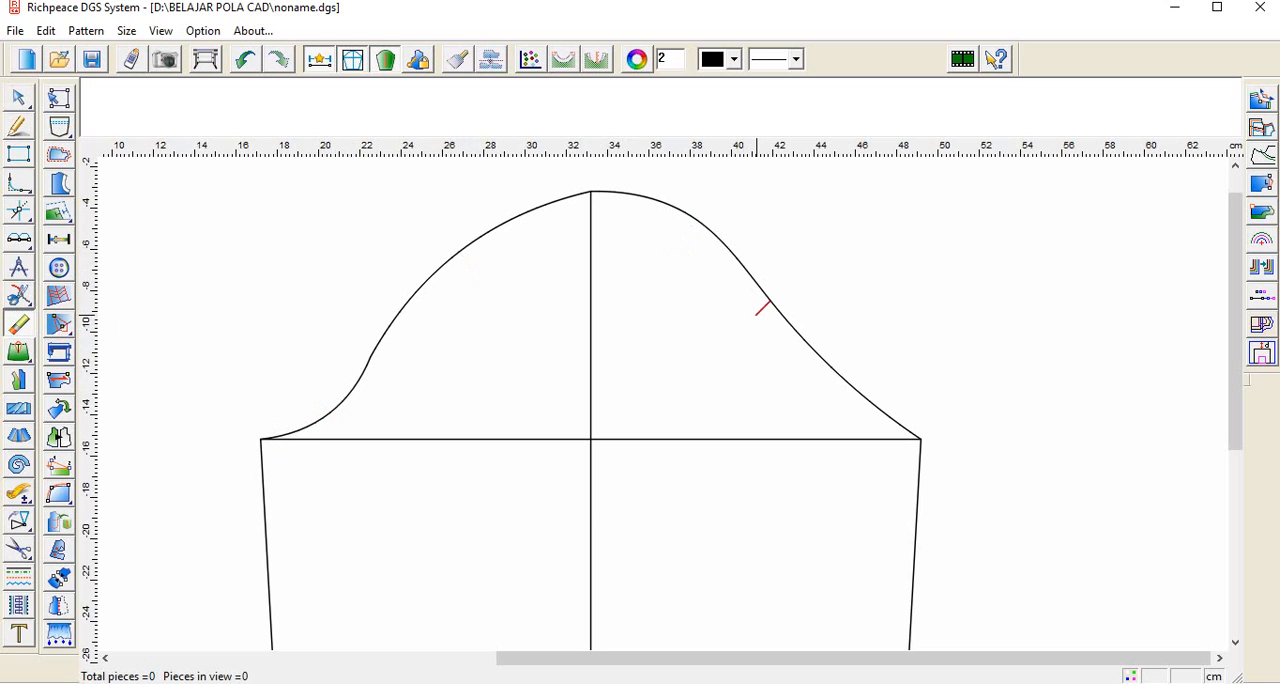
Step: Join the two left cap segments and the right cap curve into one continuous cap curve with Snip curve
scroll(684, 323, "down", 1)
scroll(666, 393, "up", 2)
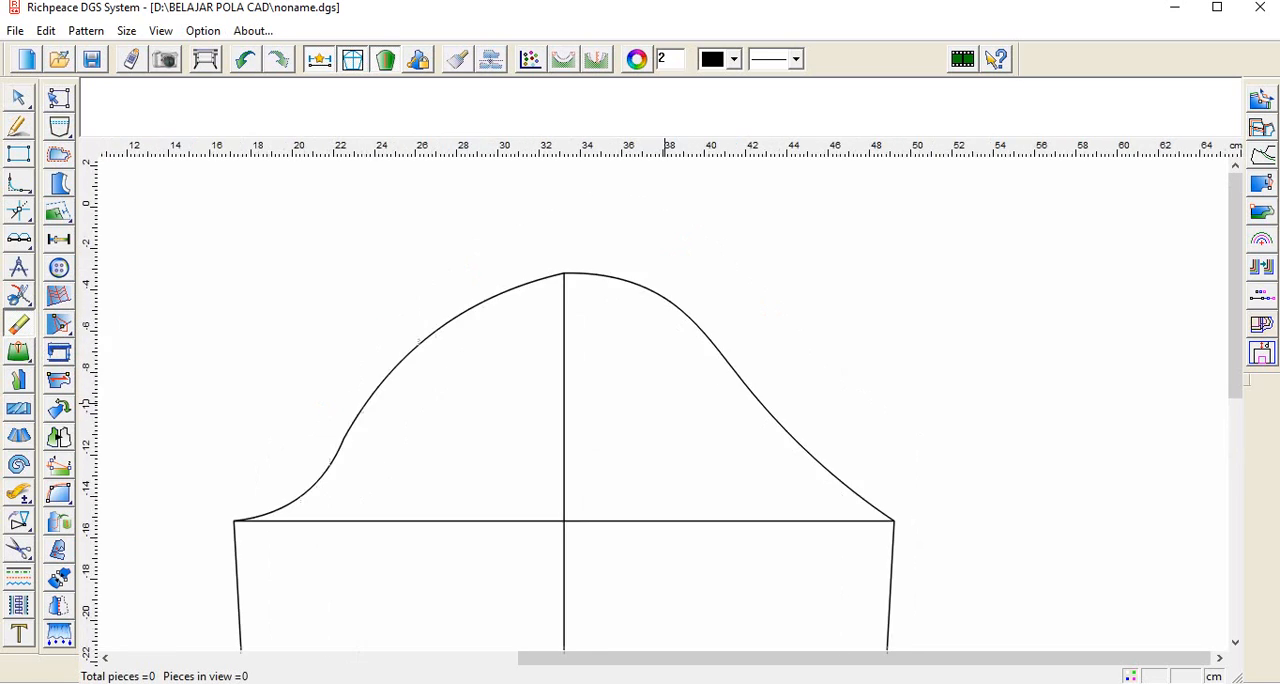
scroll(670, 398, "down", 1)
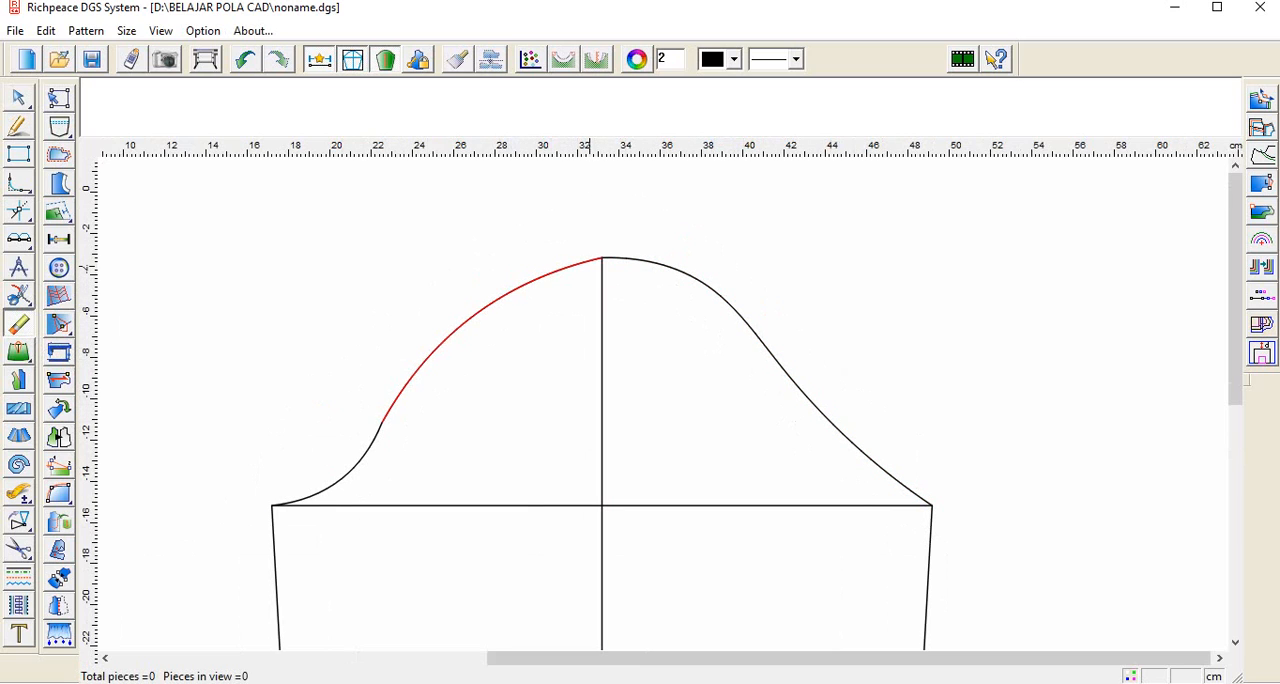
mouse_move(60, 324)
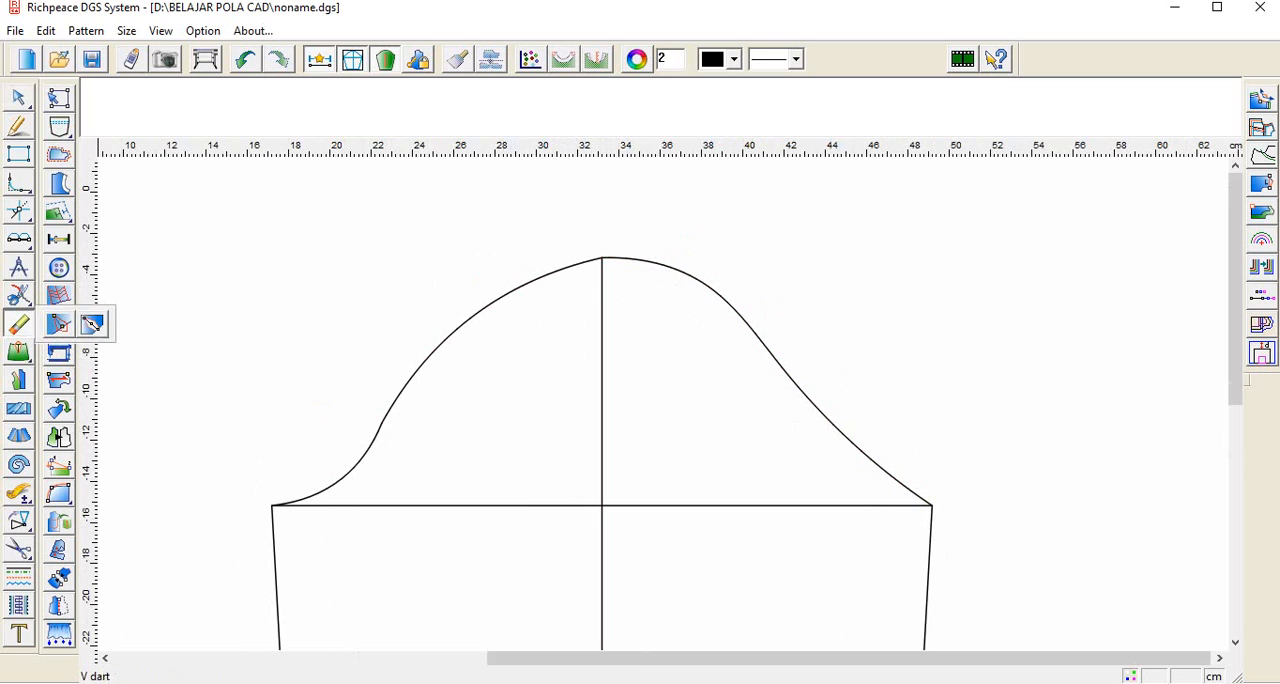
mouse_move(19, 296)
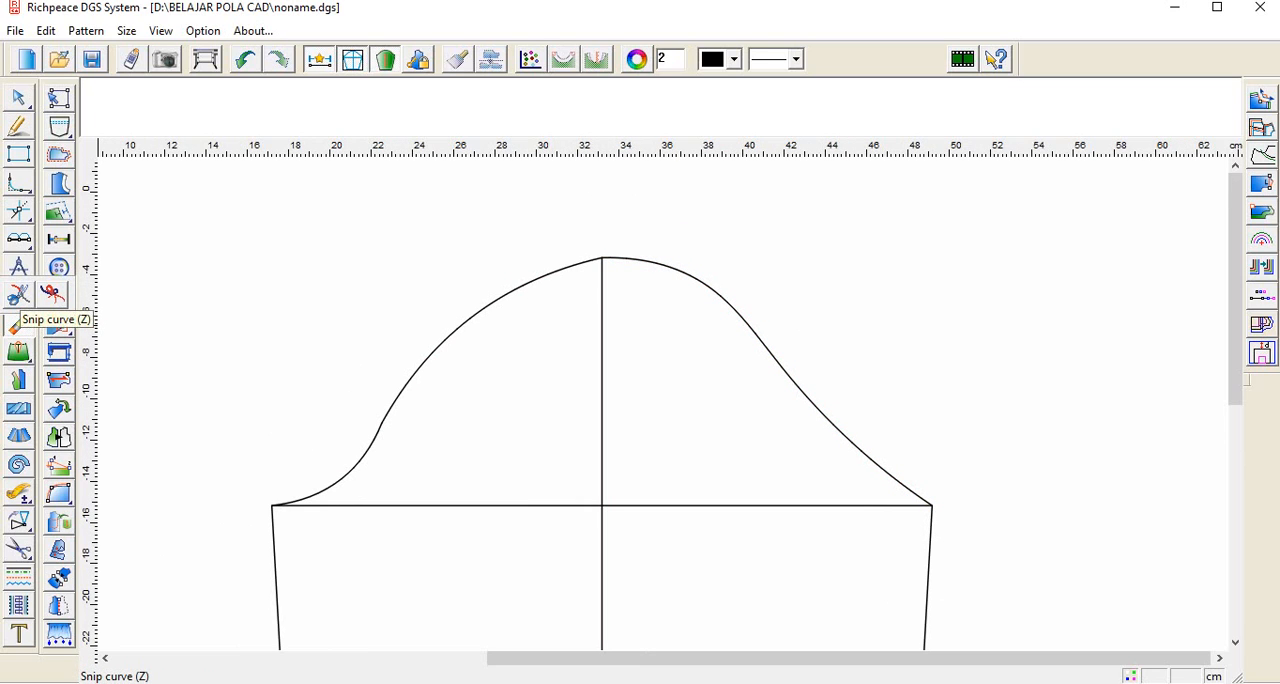
left_click(19, 296)
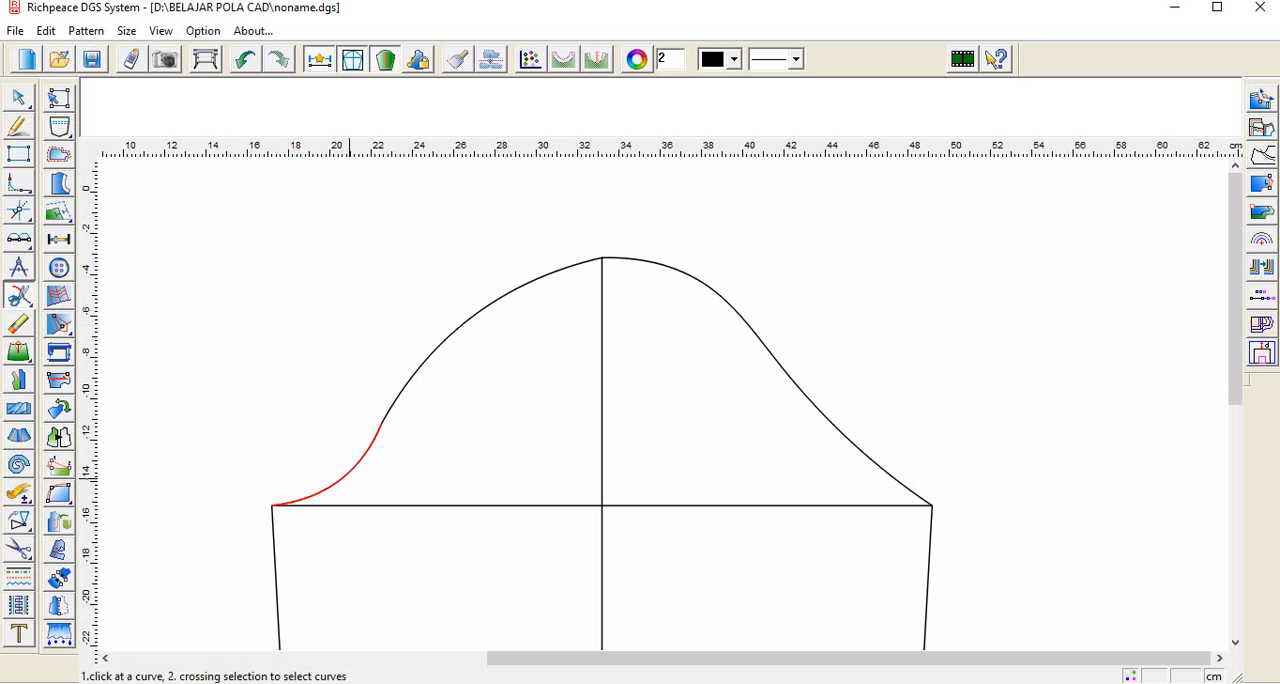
left_click(345, 478)
left_click(686, 273)
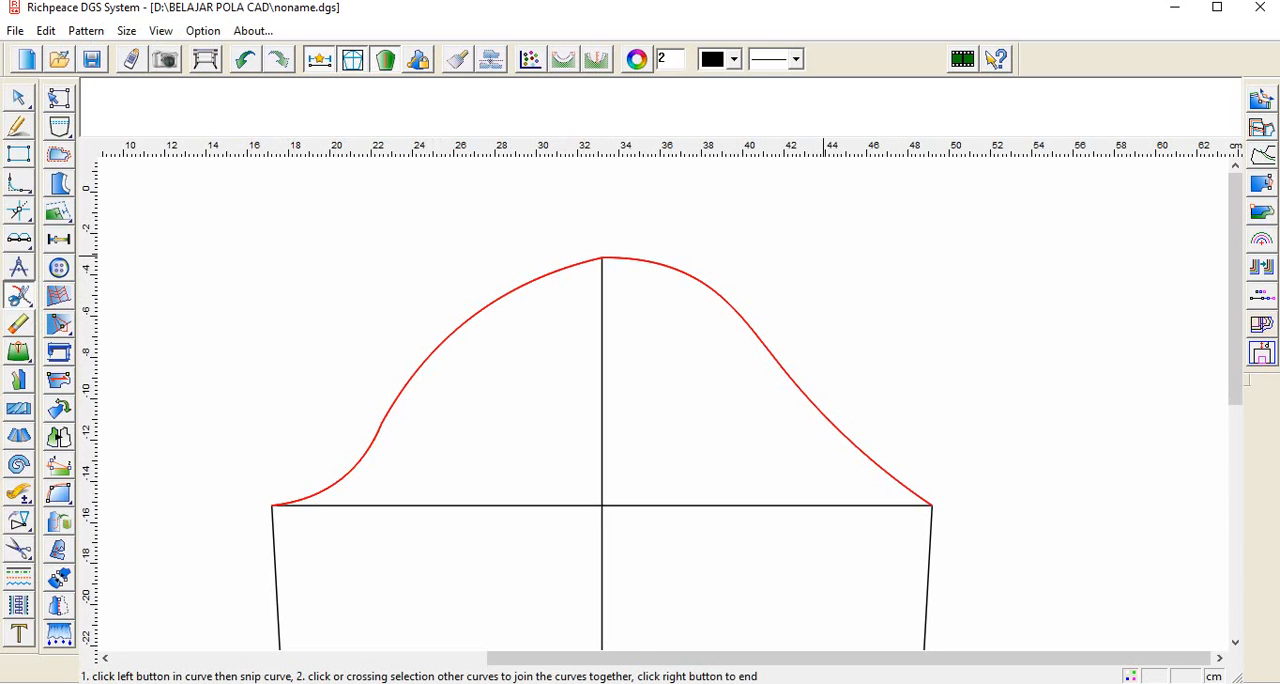
right_click(826, 256)
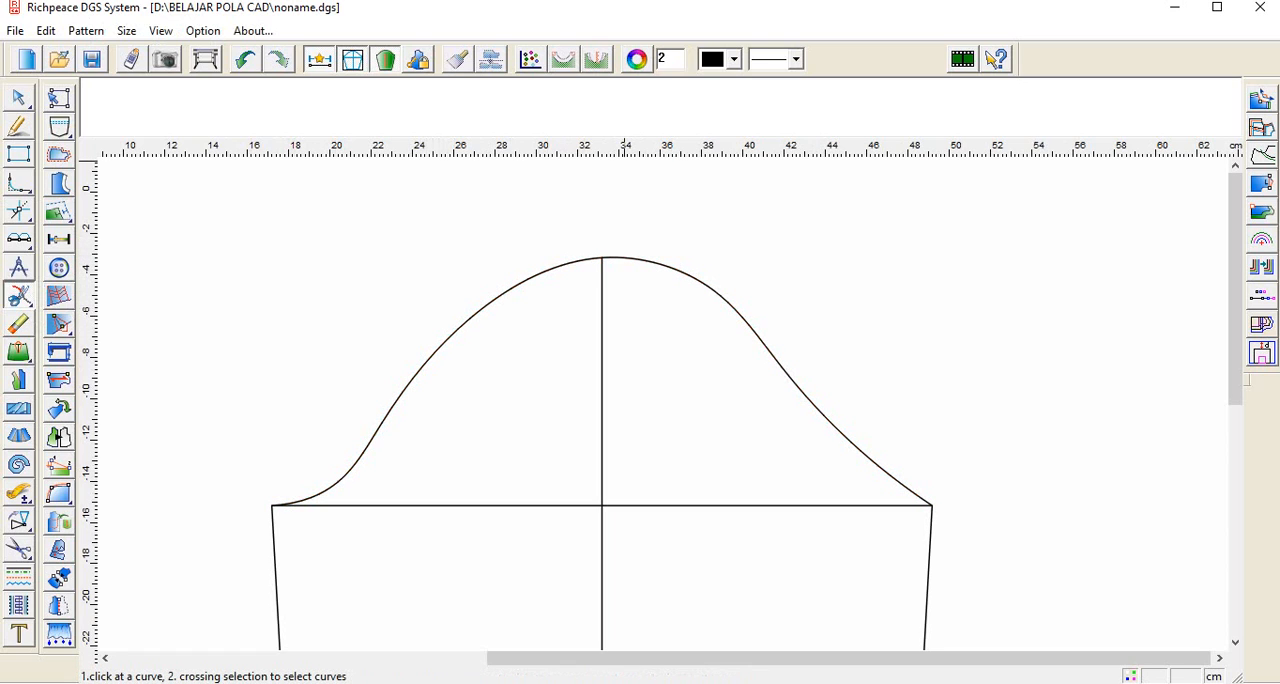
Step: Undo and redo the curve joining twice to compare the cap shape before and after it
left_click(245, 60)
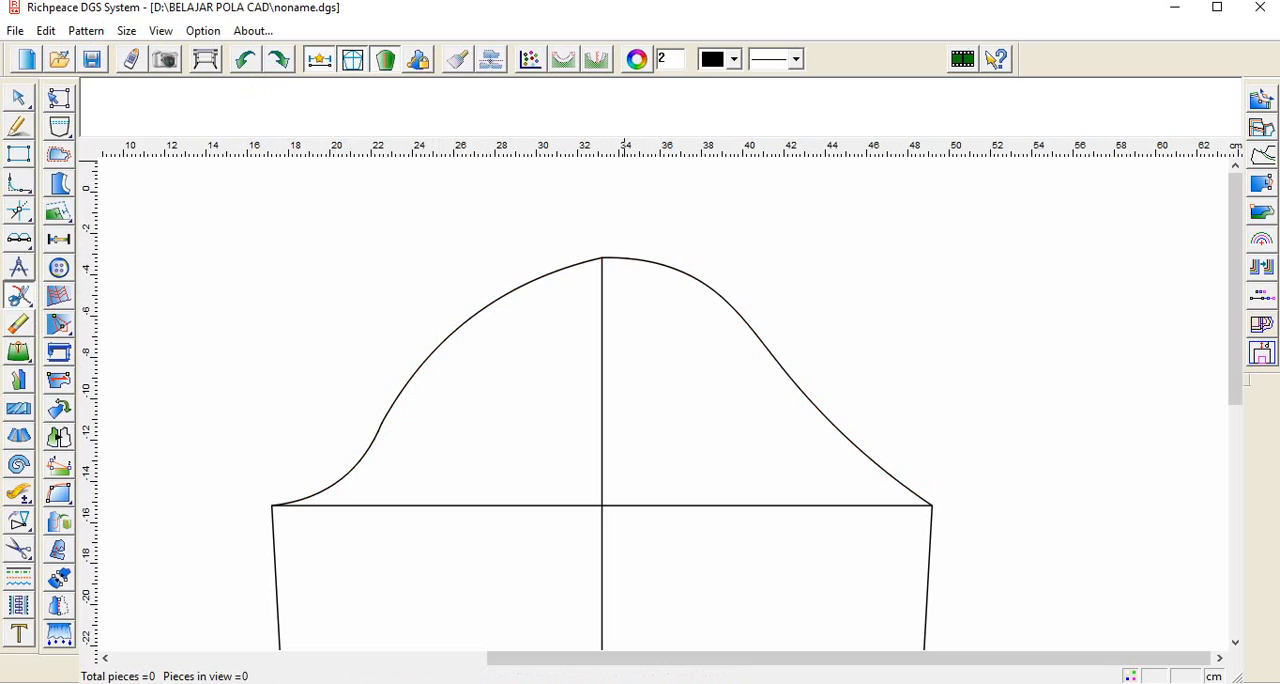
left_click(279, 60)
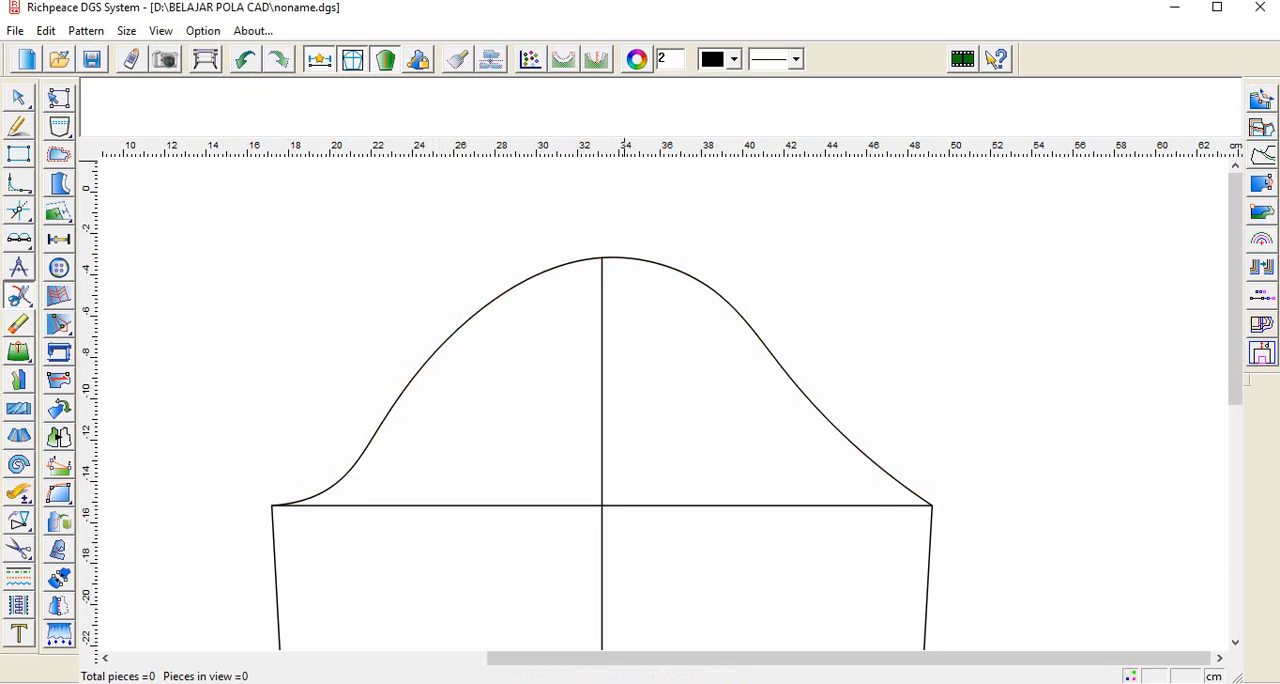
left_click(245, 60)
left_click(279, 60)
Step: Examine the whole sleeve outline from cap to hem together with its measurement list
scroll(766, 434, "up", 2)
scroll(690, 412, "down", 3)
scroll(655, 380, "down", 2)
scroll(584, 610, "up", 3)
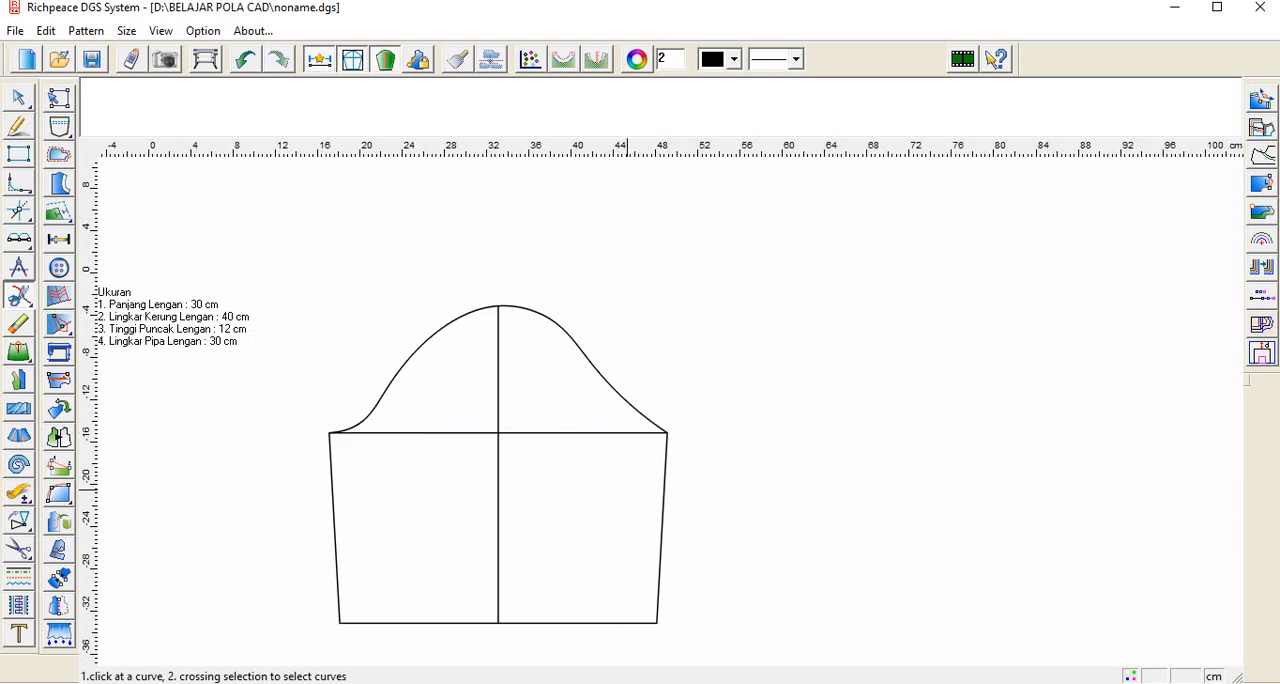
scroll(668, 384, "down", 1)
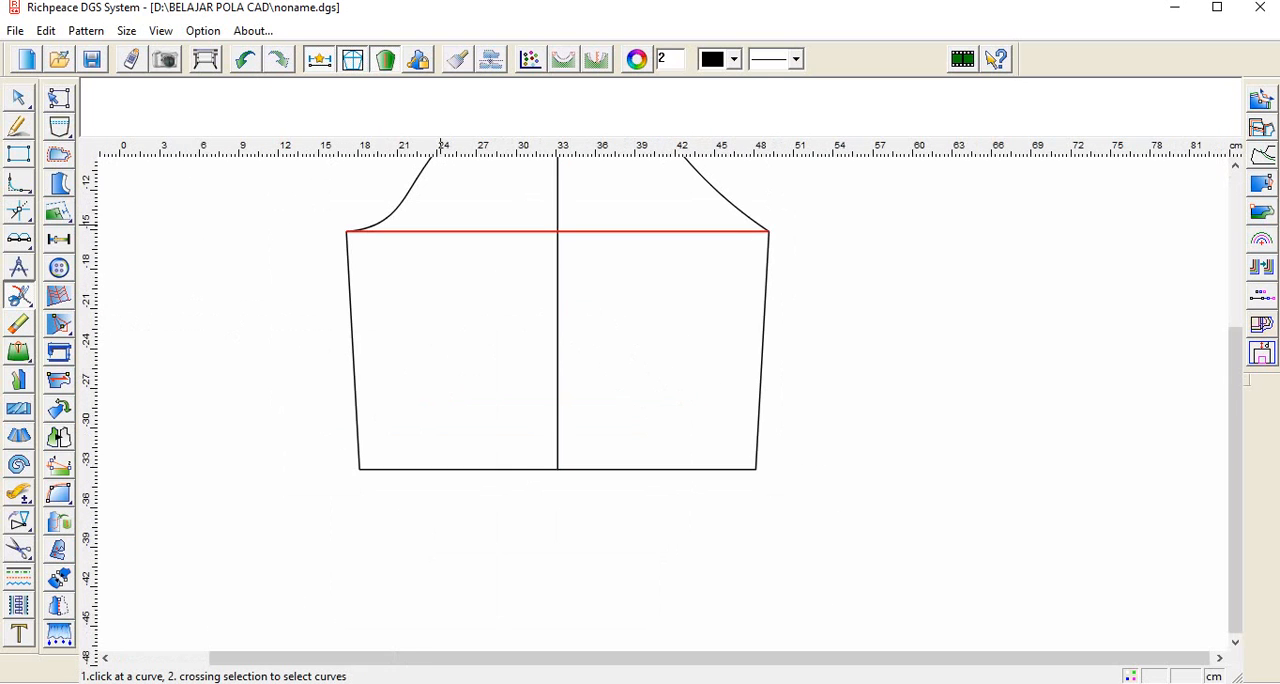
scroll(520, 240, "down", 3)
scroll(790, 468, "up", 3)
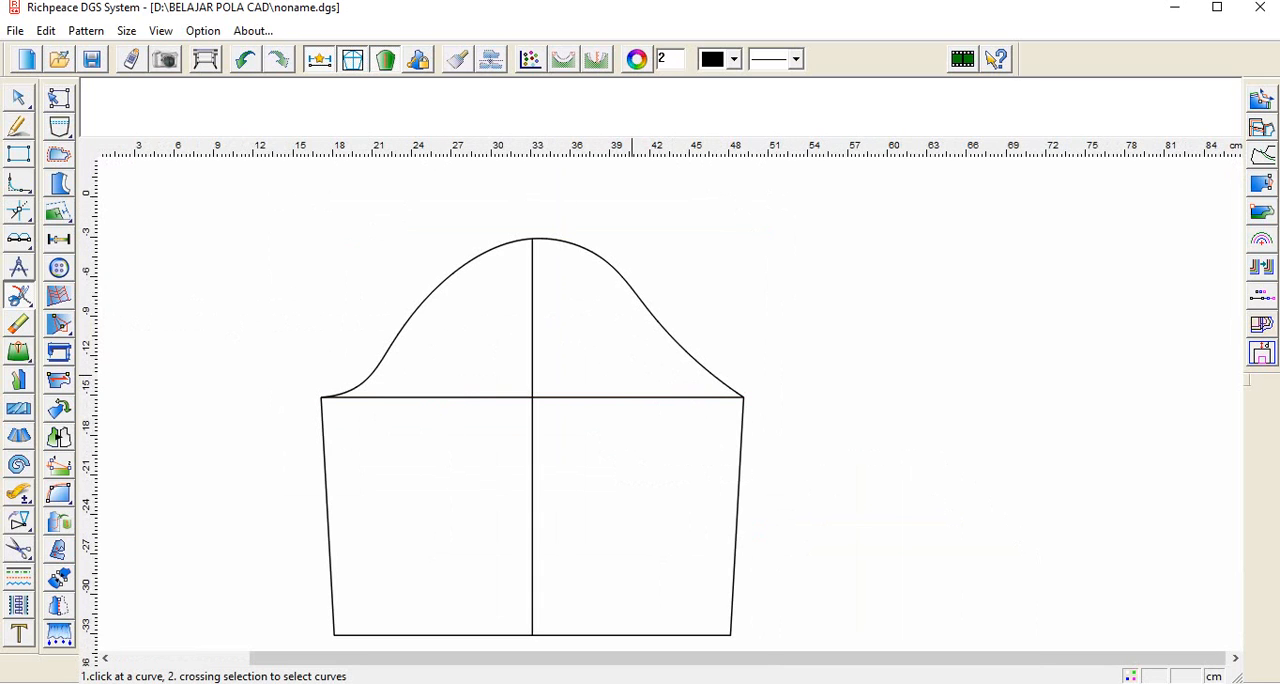
scroll(632, 377, "up", 1)
scroll(720, 416, "down", 2)
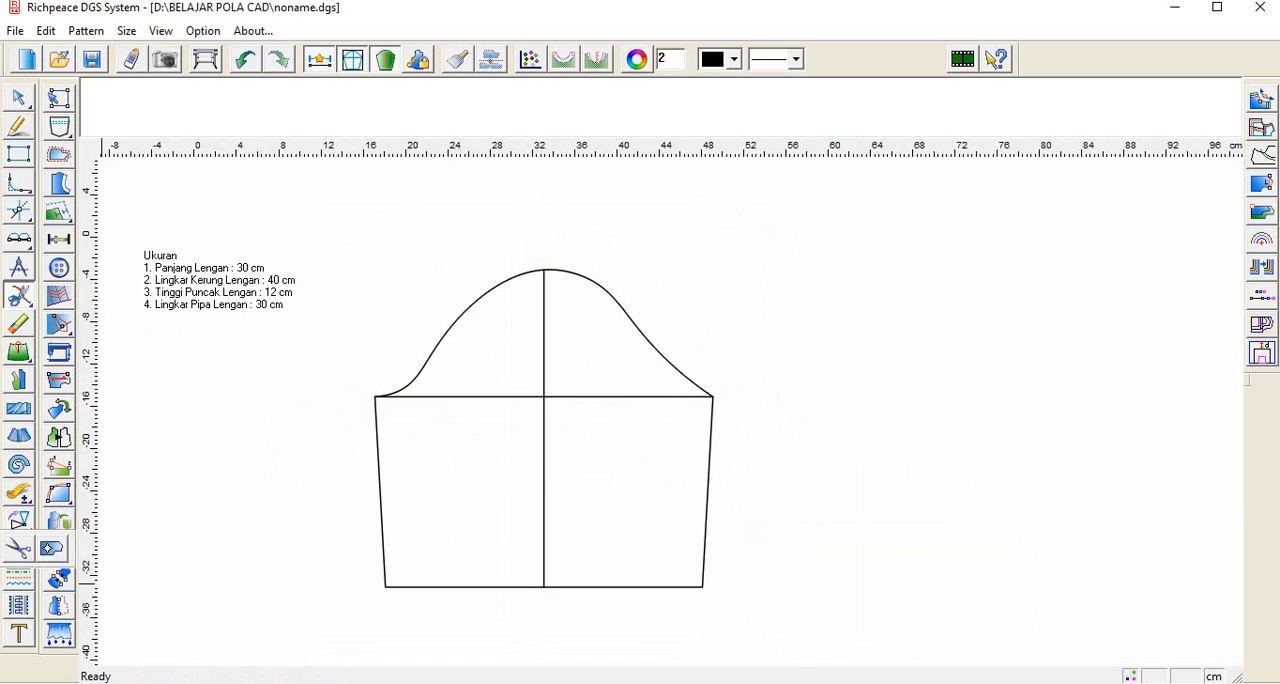
Step: Mirror a copy of the whole sleeve draft across a vertical axis to the right of it
mouse_move(19, 521)
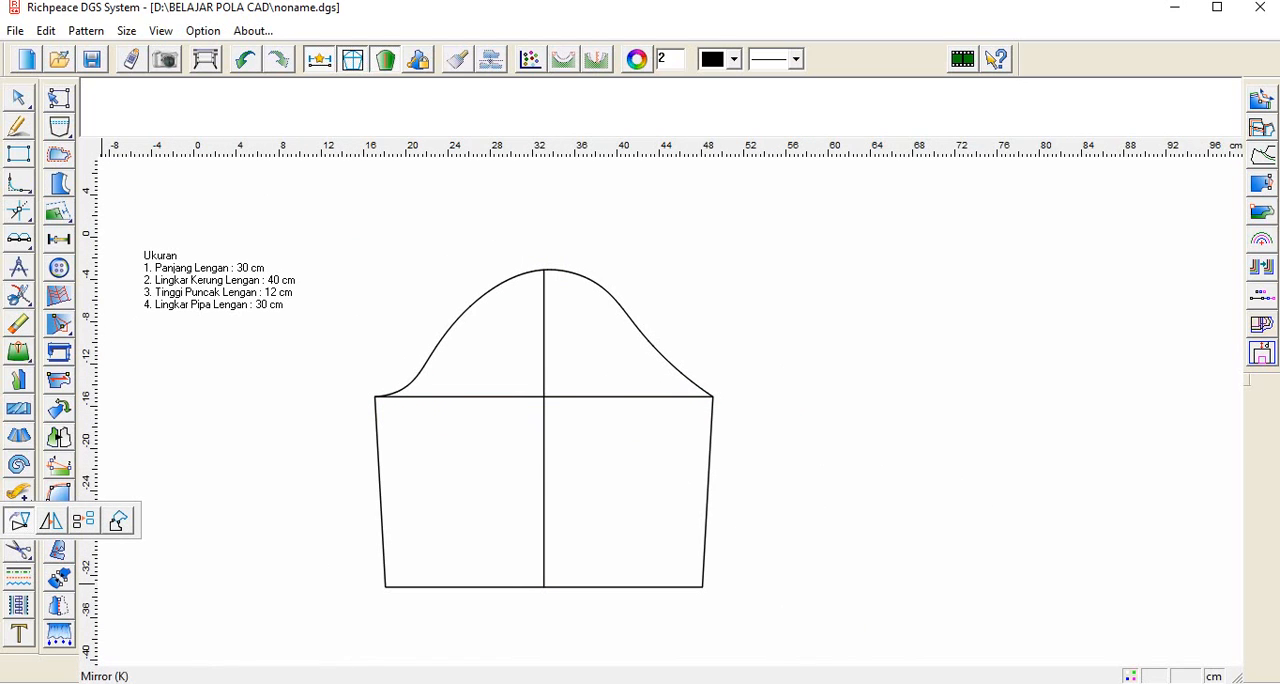
left_click(51, 521)
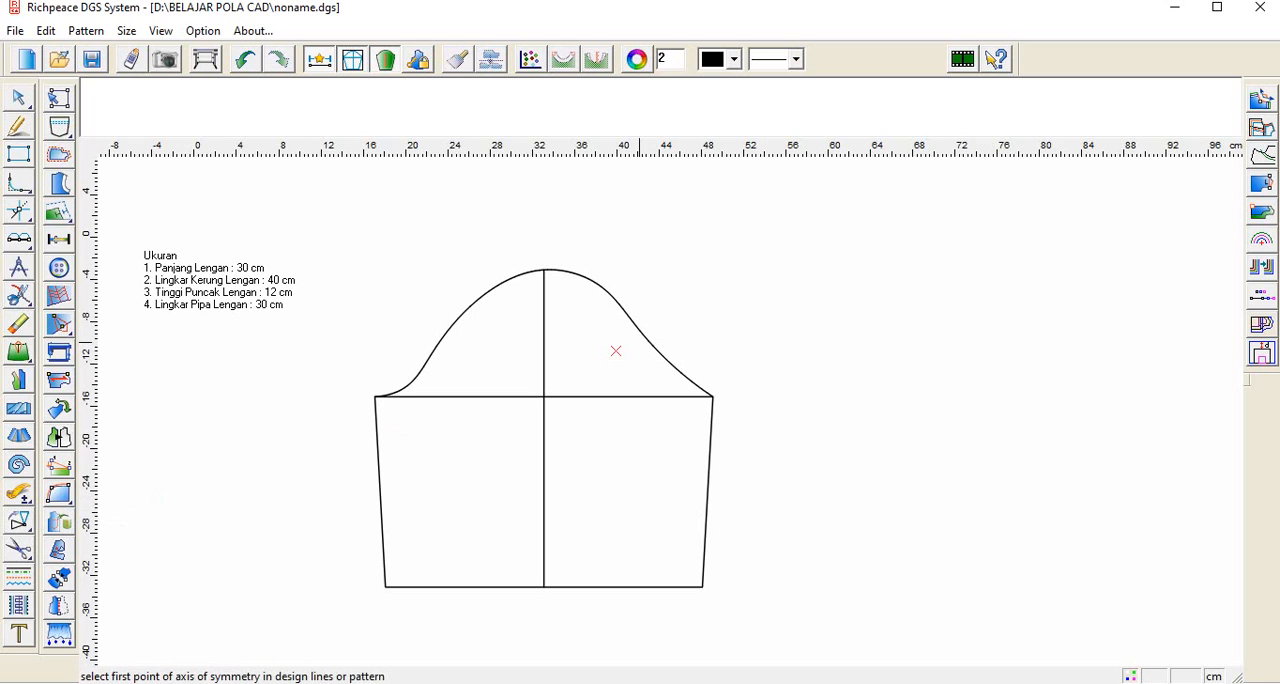
mouse_move(19, 521)
left_click(780, 179)
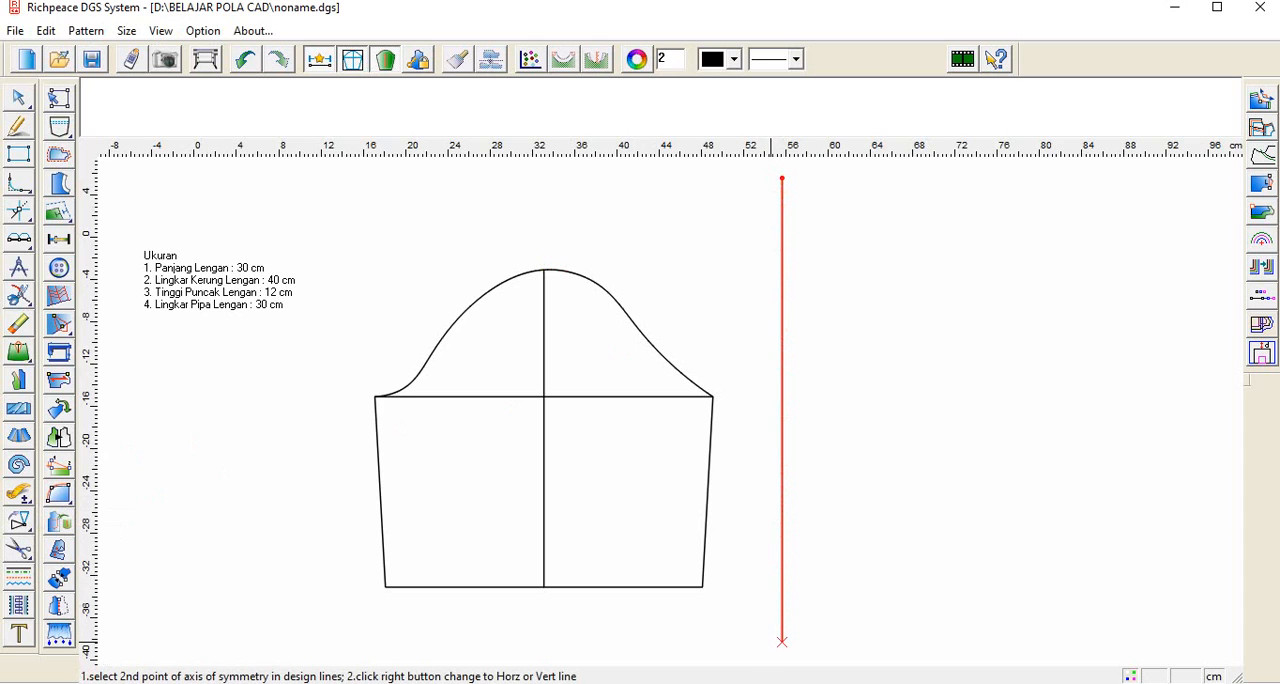
left_click(781, 638)
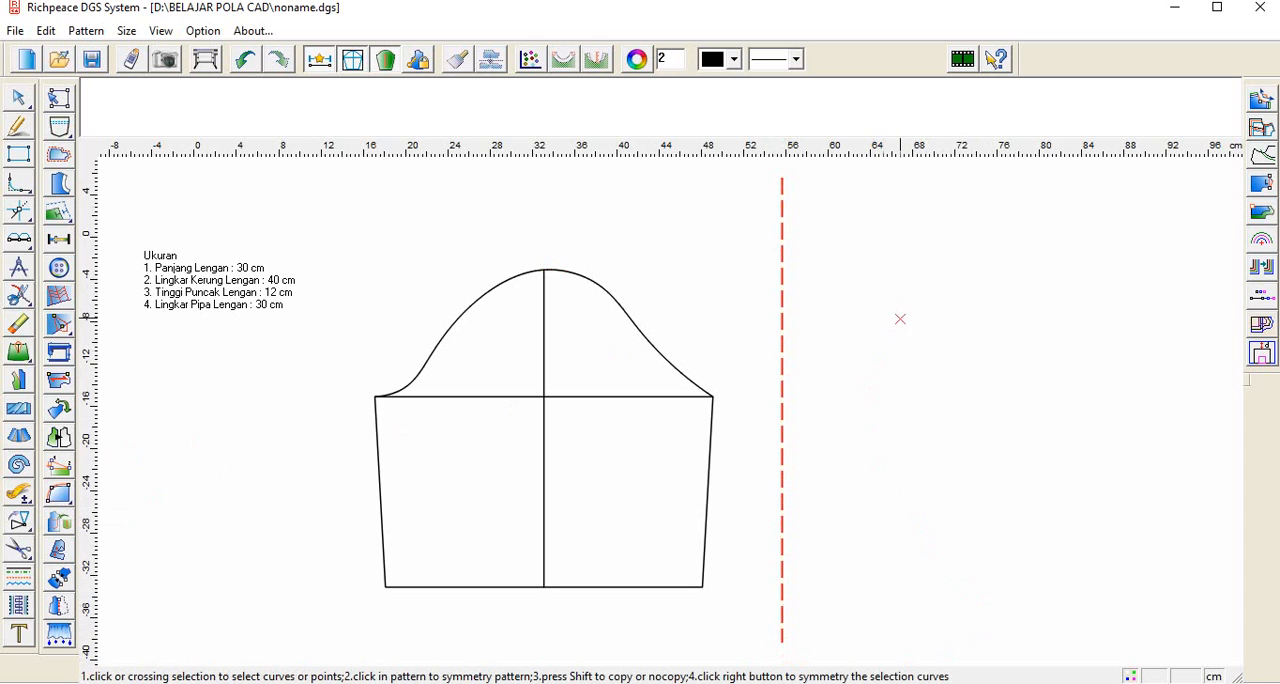
left_click_drag(325, 238, 745, 631)
right_click(745, 631)
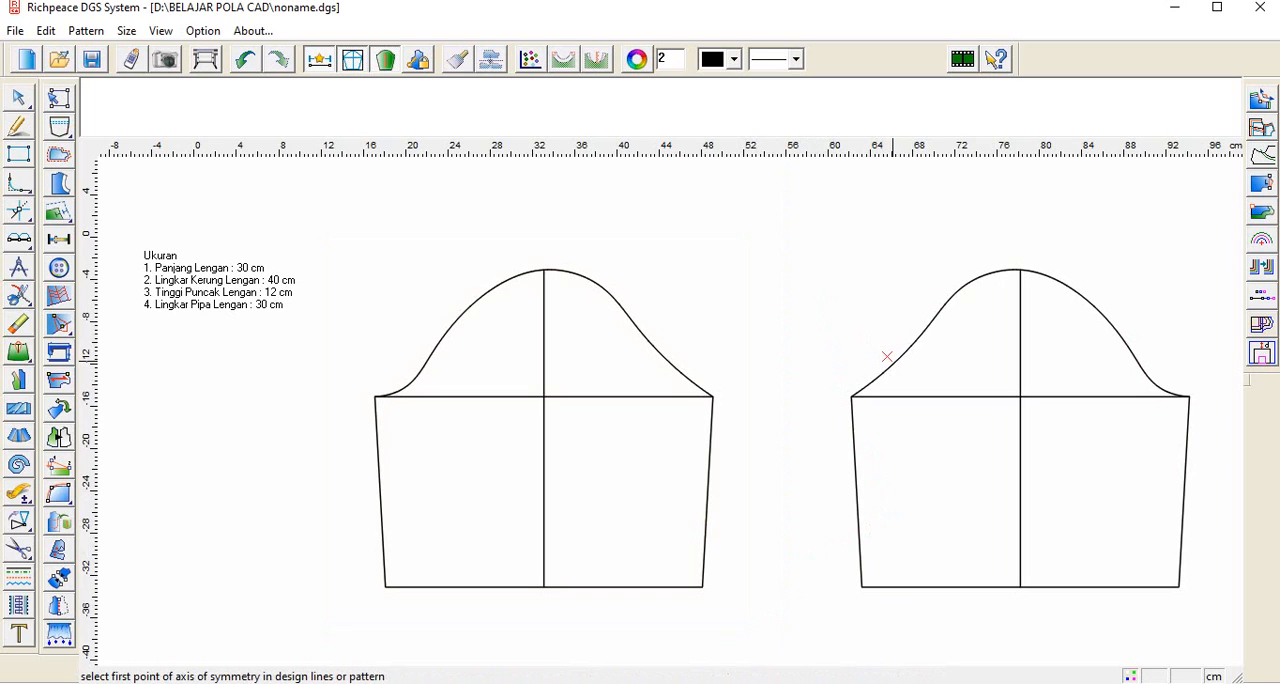
Step: Mirror a copy of the second sleeve draft across a vertical axis just beyond its right edge
left_click(893, 362)
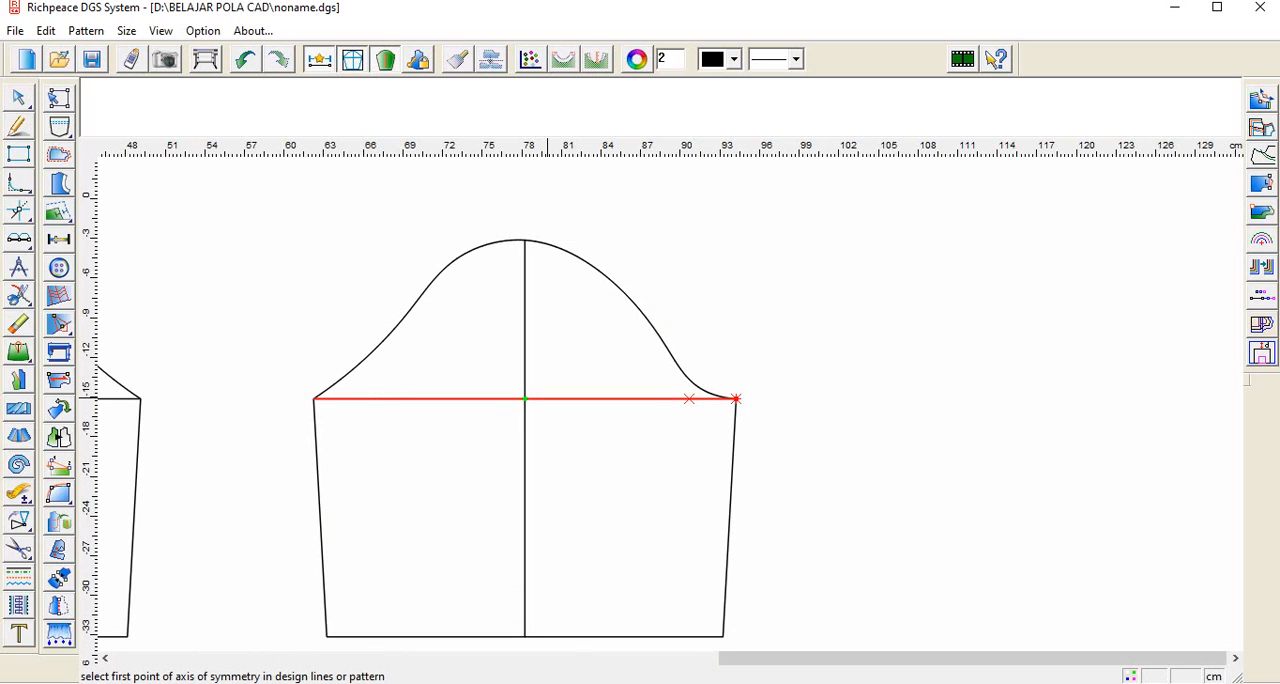
left_click(783, 170)
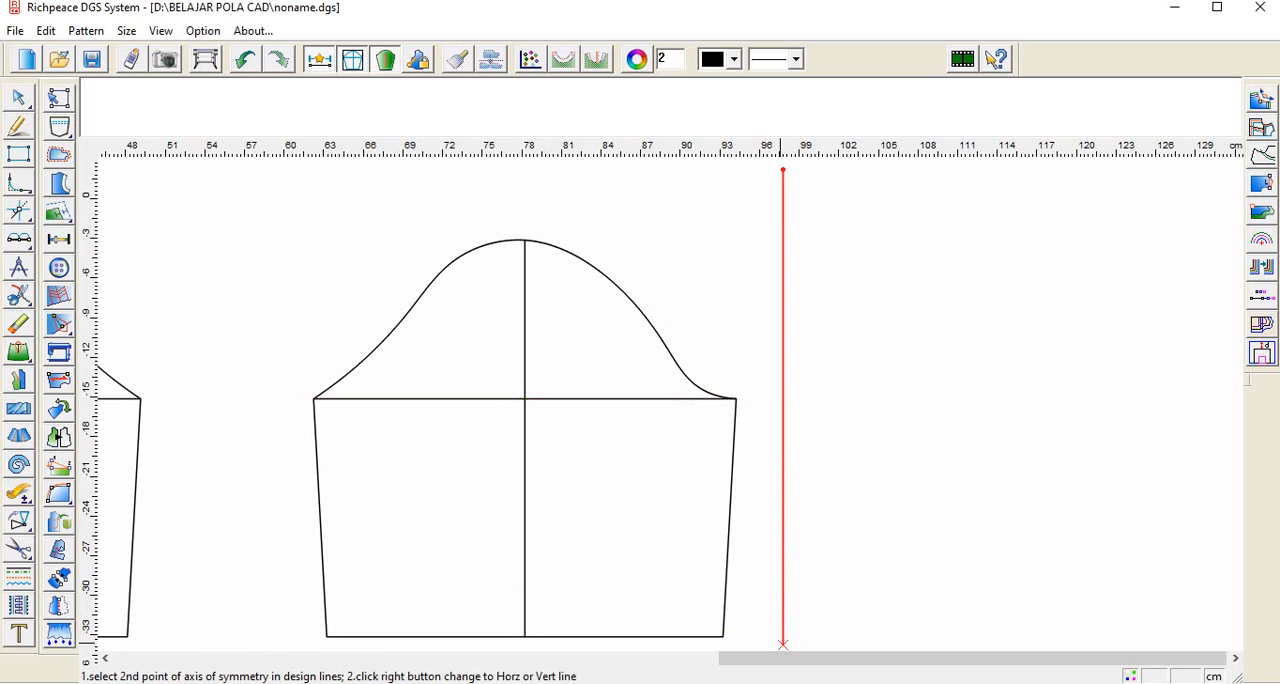
scroll(794, 645, "up", 1)
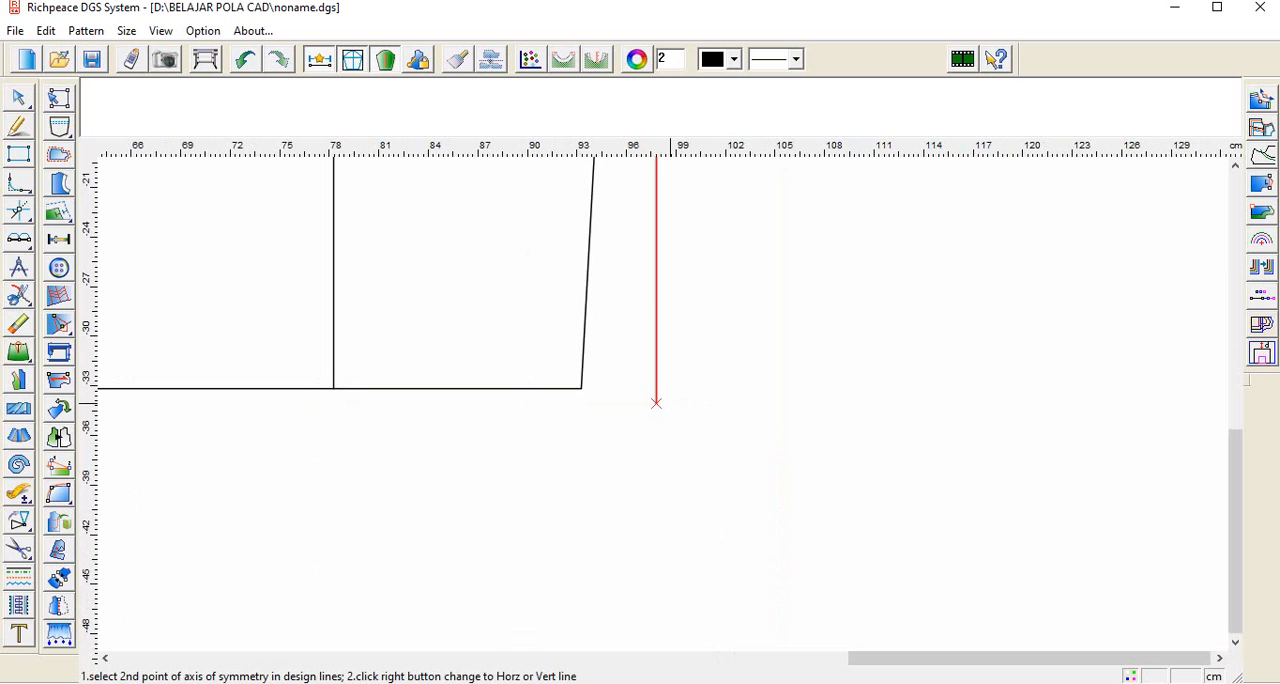
left_click(656, 486)
scroll(660, 400, "down", 4)
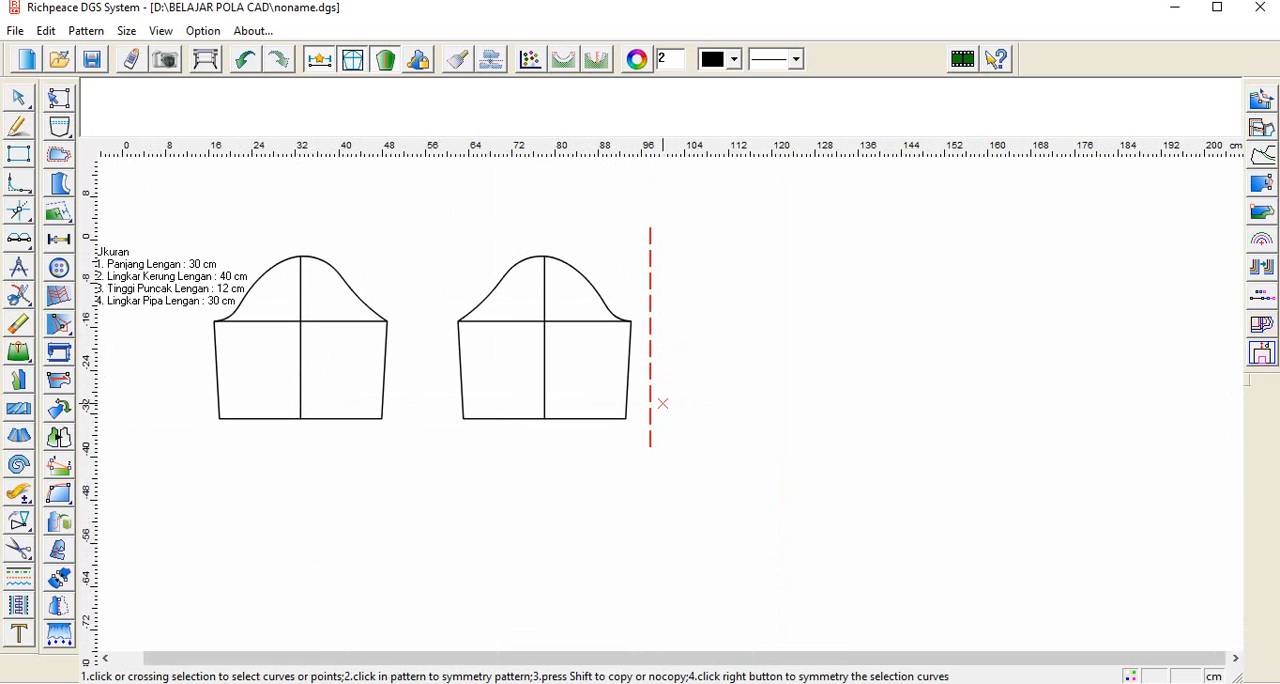
left_click_drag(430, 241, 634, 430)
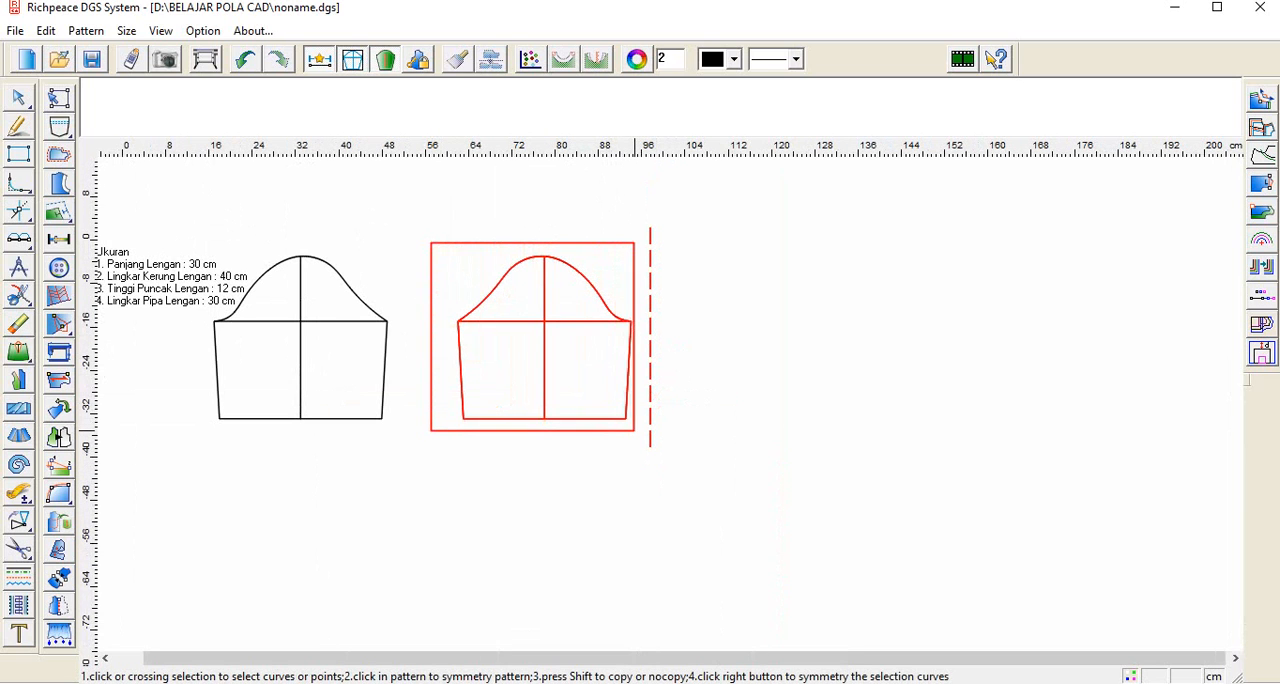
right_click(634, 429)
right_click(742, 467)
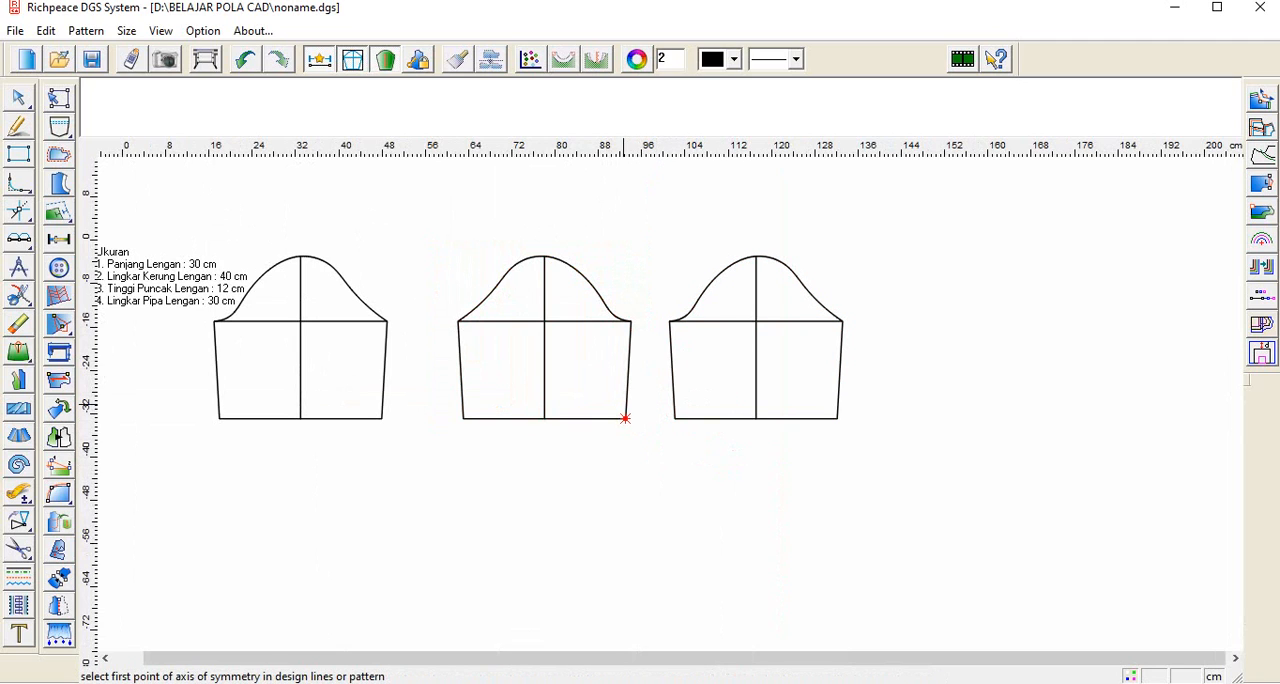
Step: Erase the middle, reversed sleeve draft between the original and the last copy
left_click(18, 323)
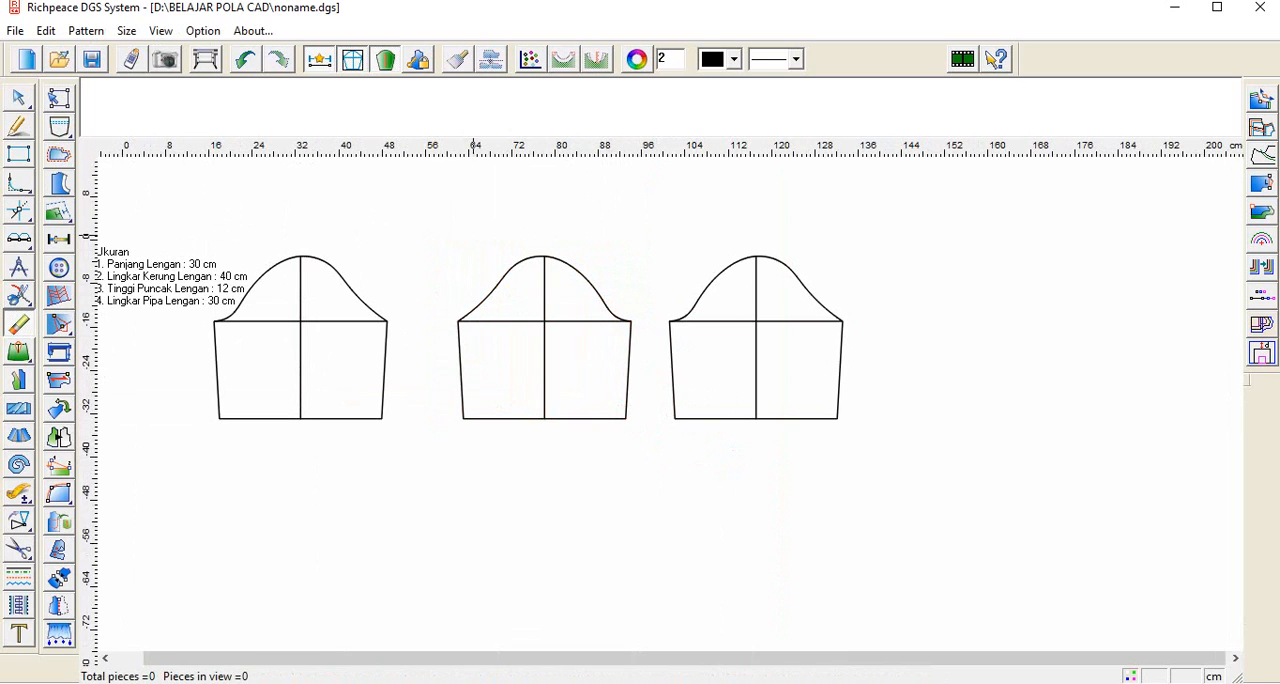
left_click_drag(436, 224, 646, 434)
right_click(646, 434)
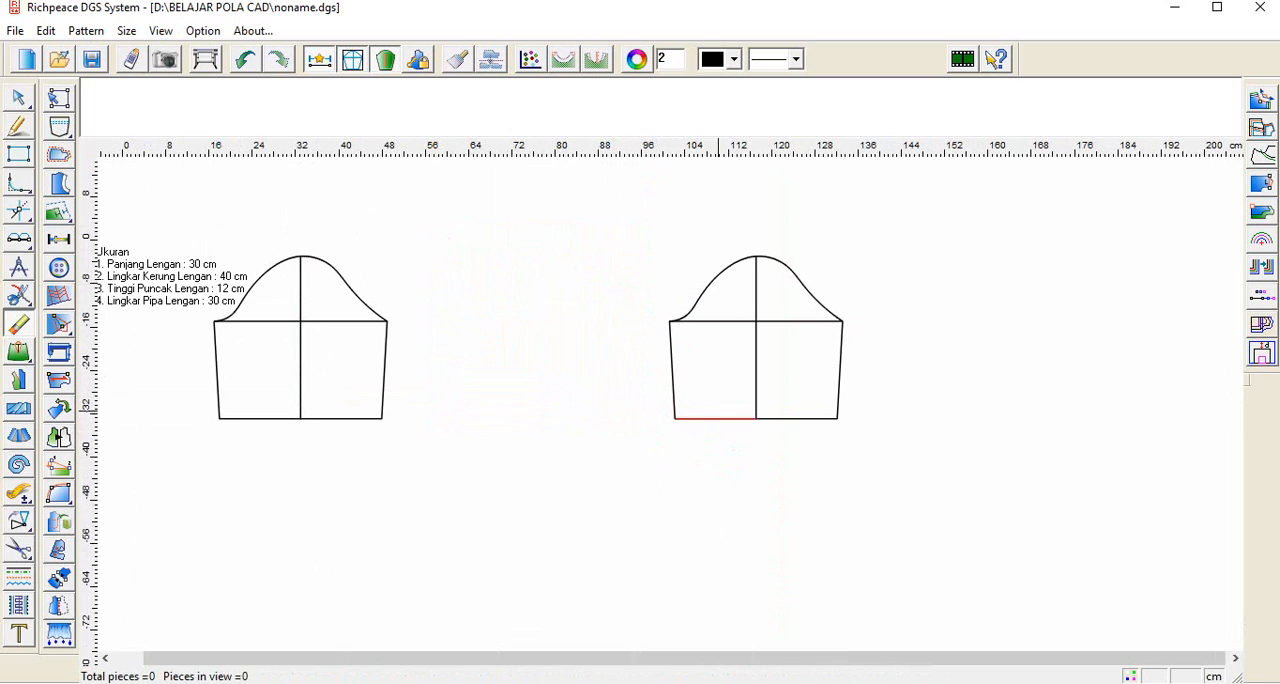
scroll(968, 362, "down", 1)
scroll(640, 402, "up", 2)
scroll(562, 430, "up", 1)
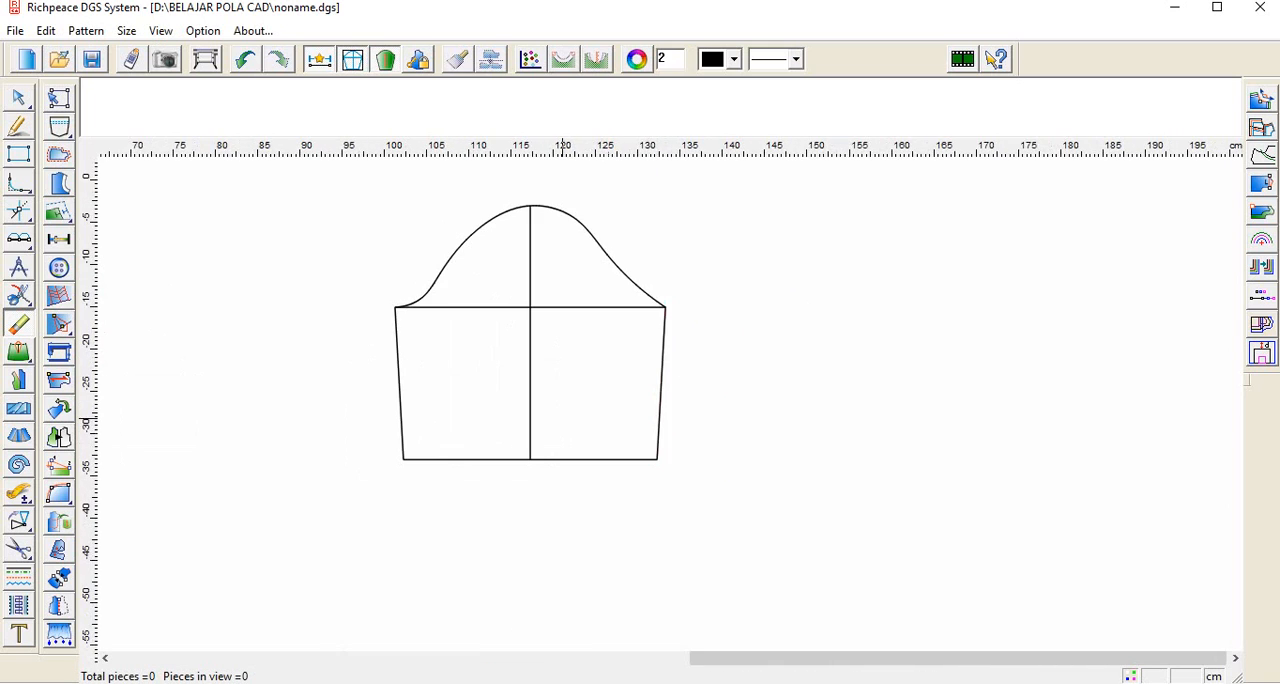
scroll(455, 262, "up", 1)
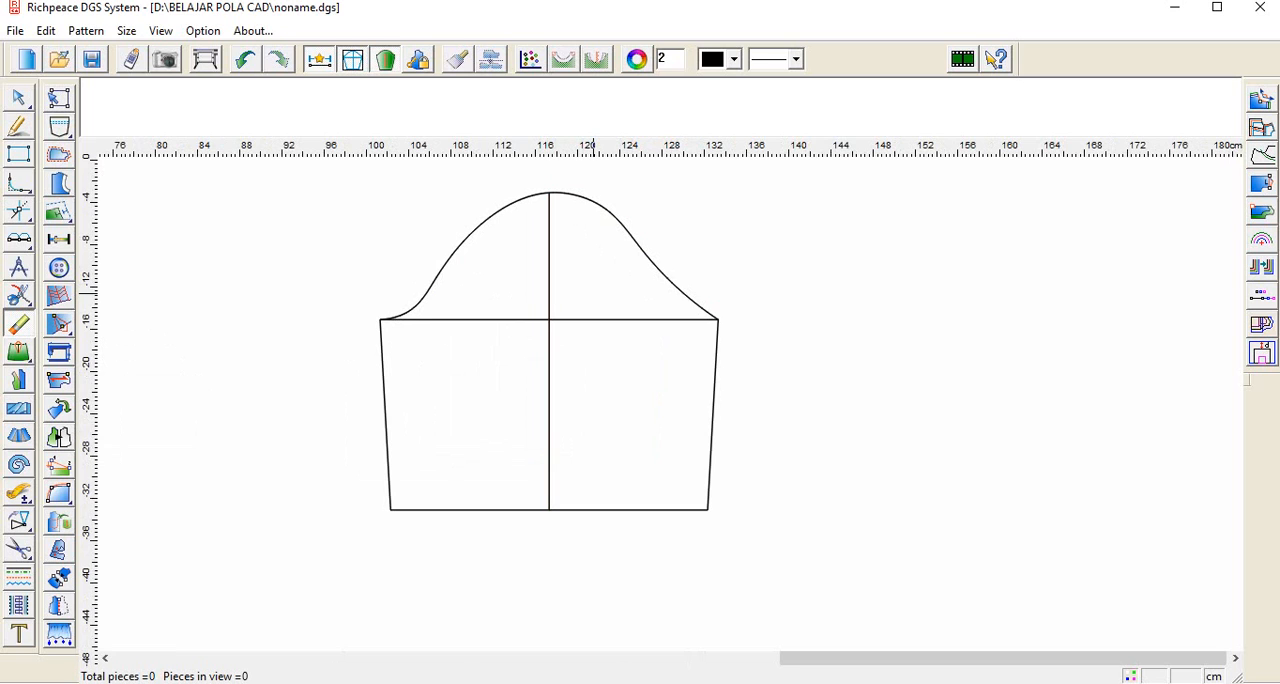
scroll(568, 290, "up", 1)
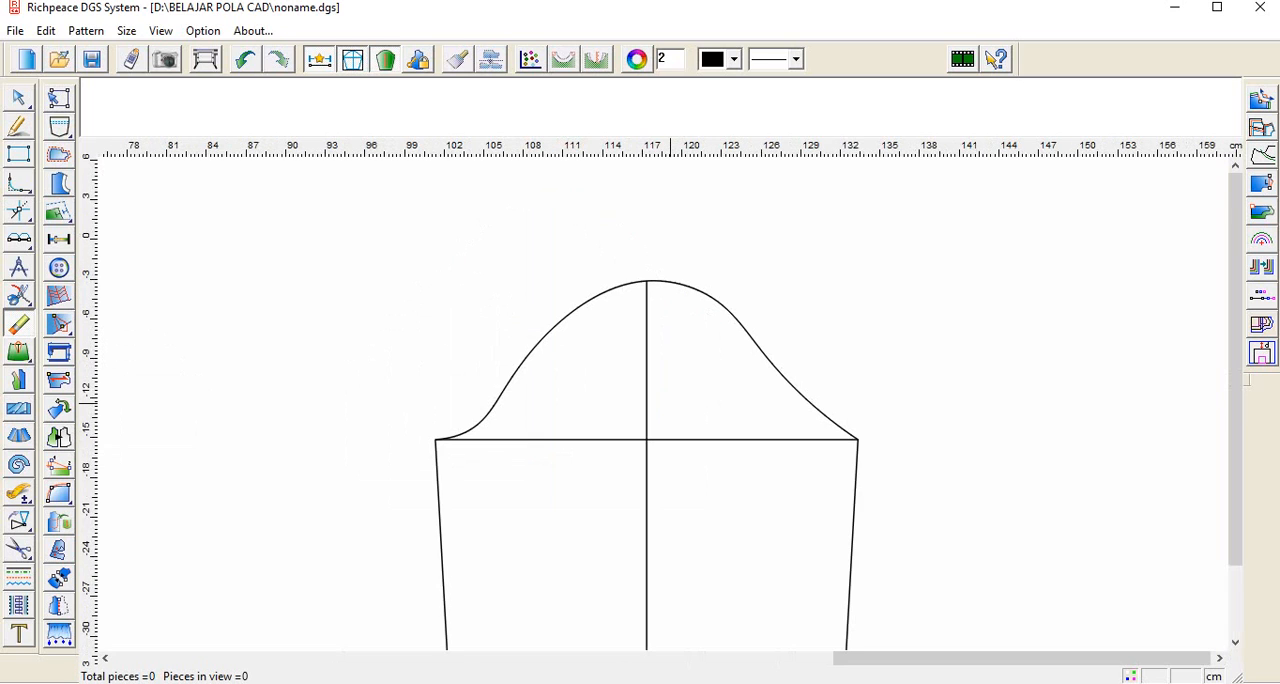
Step: Snip the copied sleeve's cap curve at the point where it meets the vertical centre line
scroll(660, 440, "down", 2)
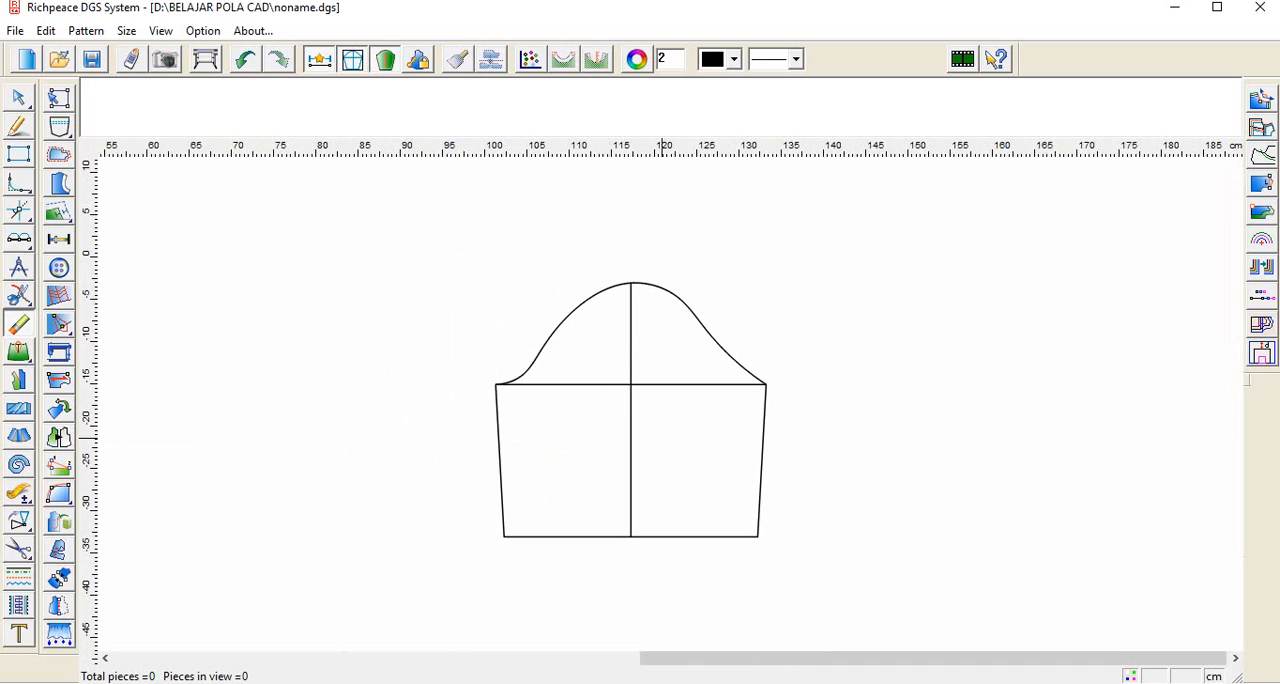
scroll(660, 427, "up", 1)
scroll(659, 422, "up", 1)
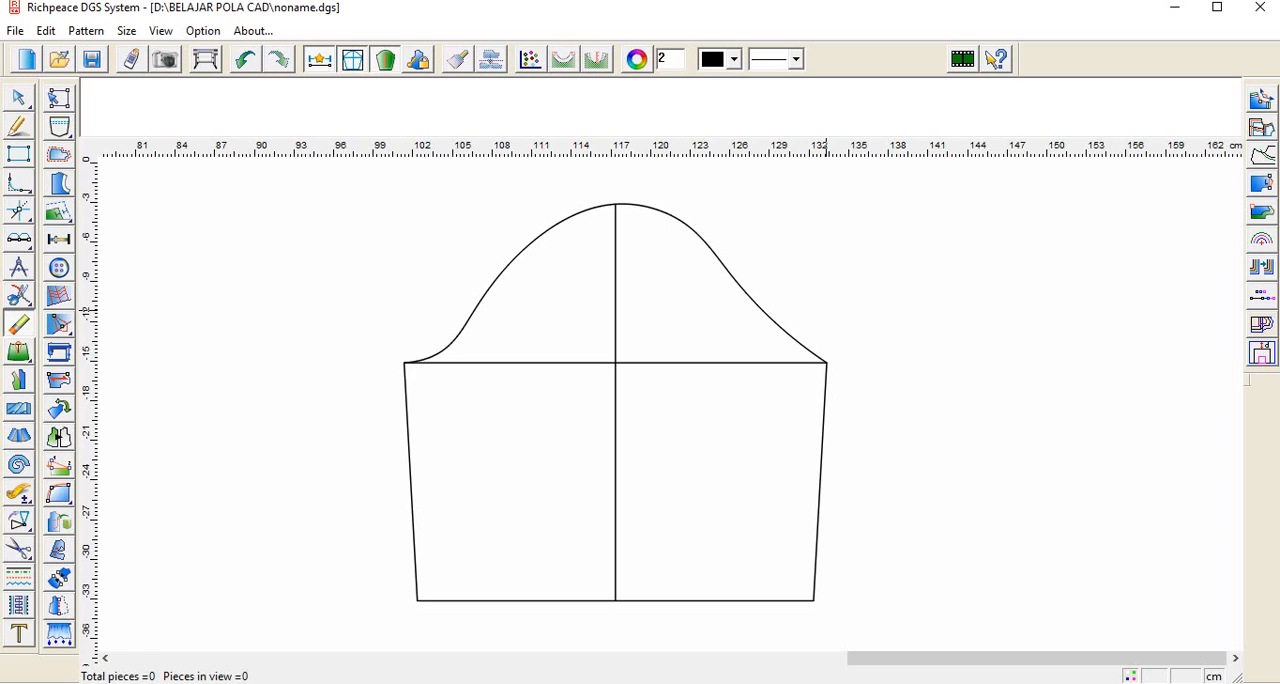
right_click(19, 296)
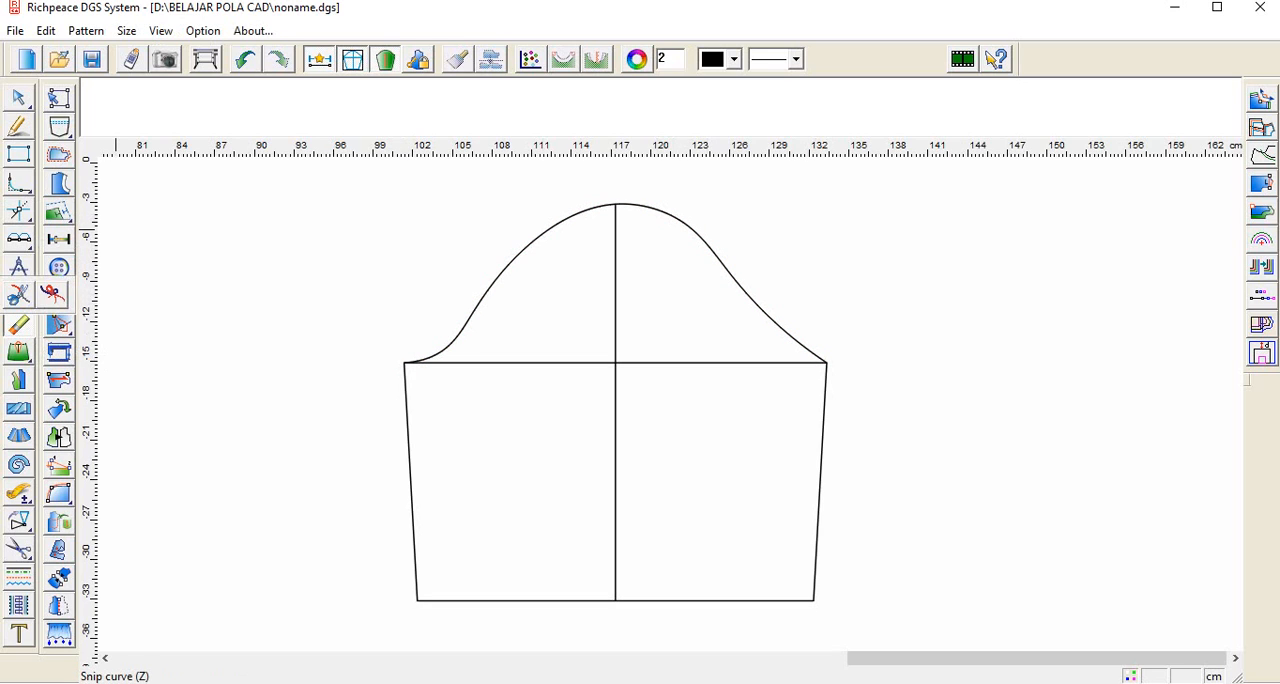
left_click(19, 296)
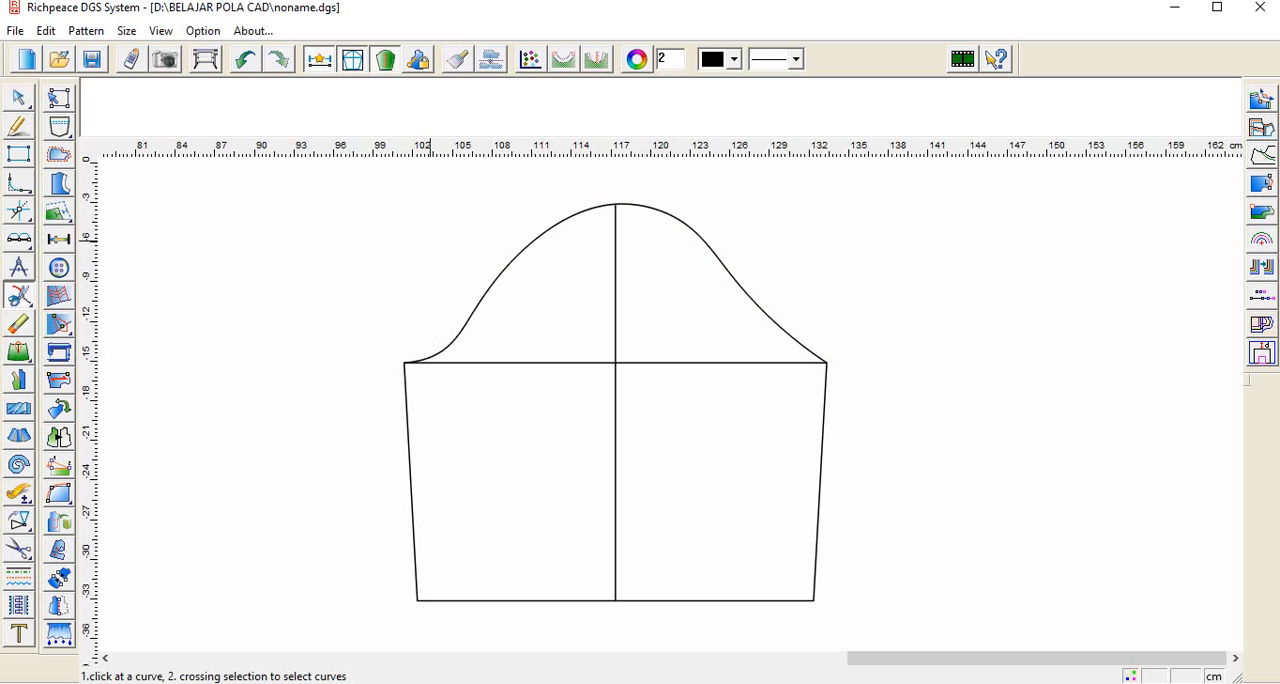
left_click(630, 205)
left_click(616, 204)
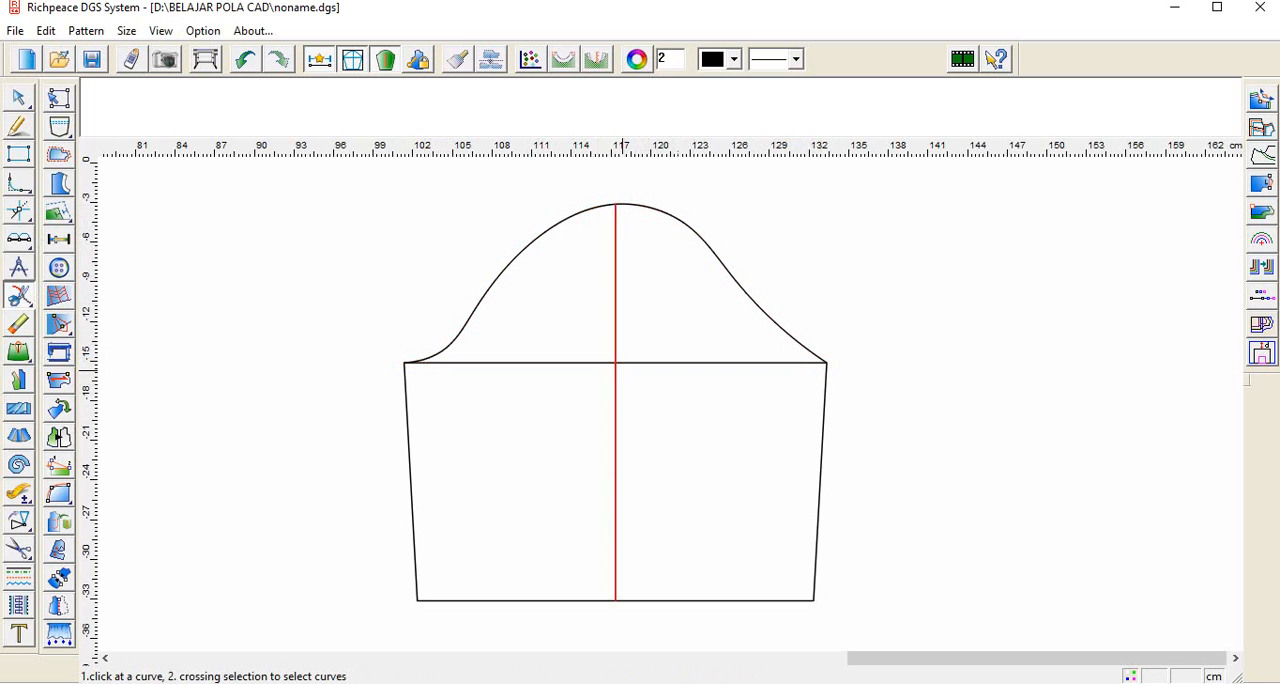
Step: Snip the copied sleeve's horizontal bicep line at its intersection with the vertical centre line
left_click(616, 366)
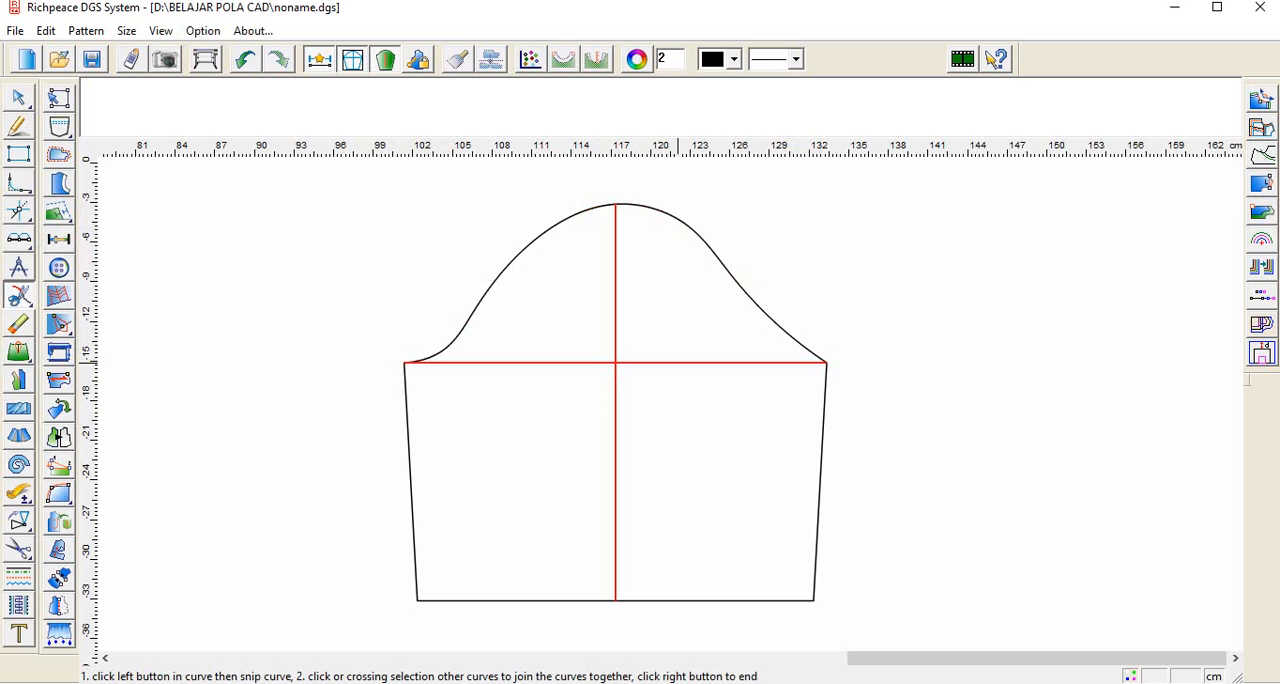
left_click(616, 363)
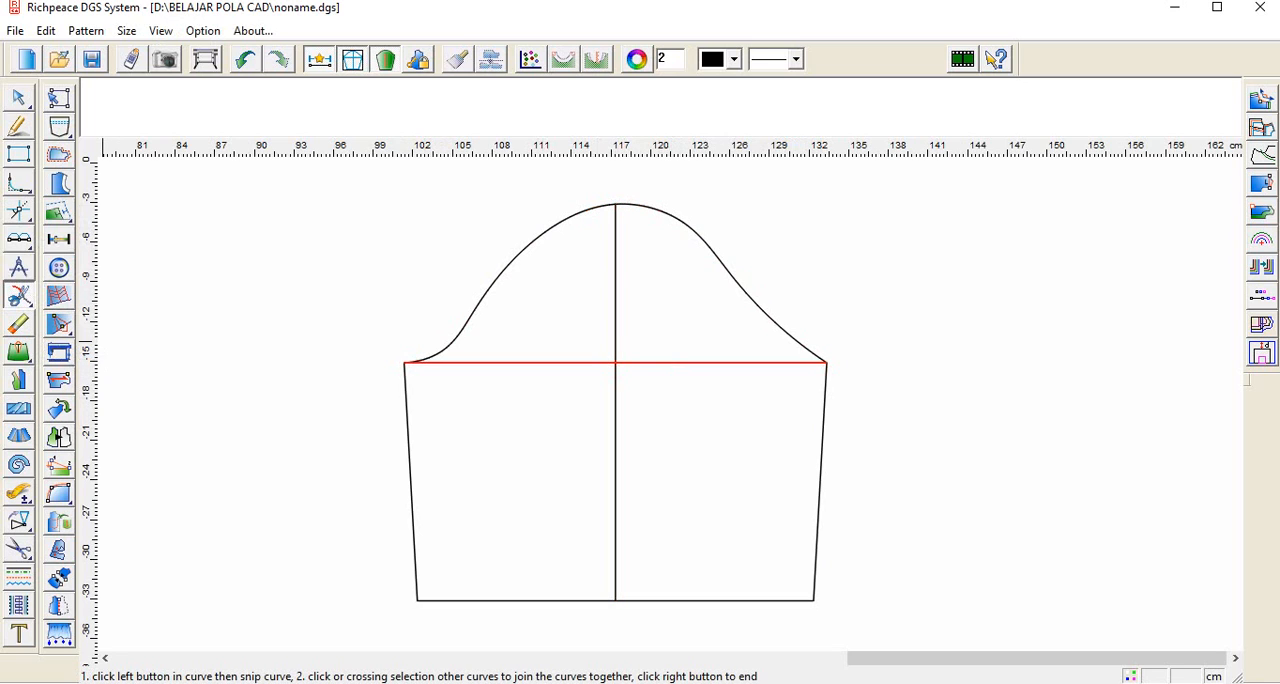
right_click(19, 296)
left_click(19, 296)
left_click(706, 363)
left_click(671, 392)
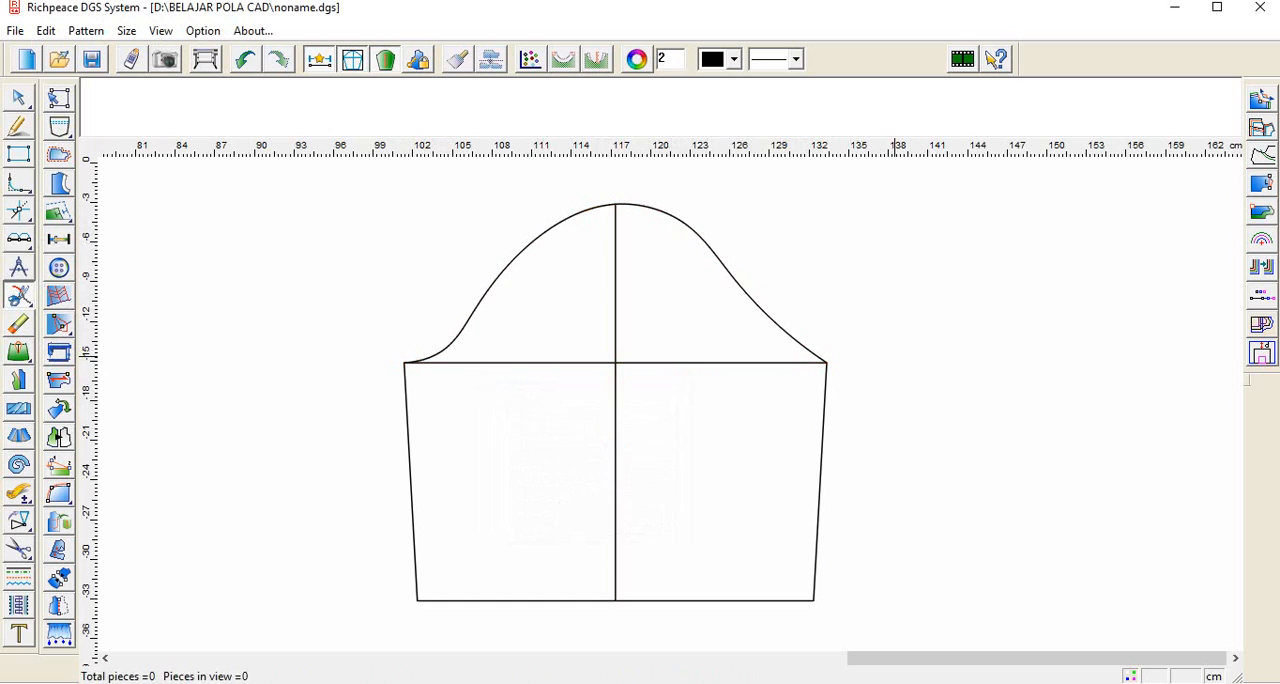
left_click(739, 366)
left_click(616, 364)
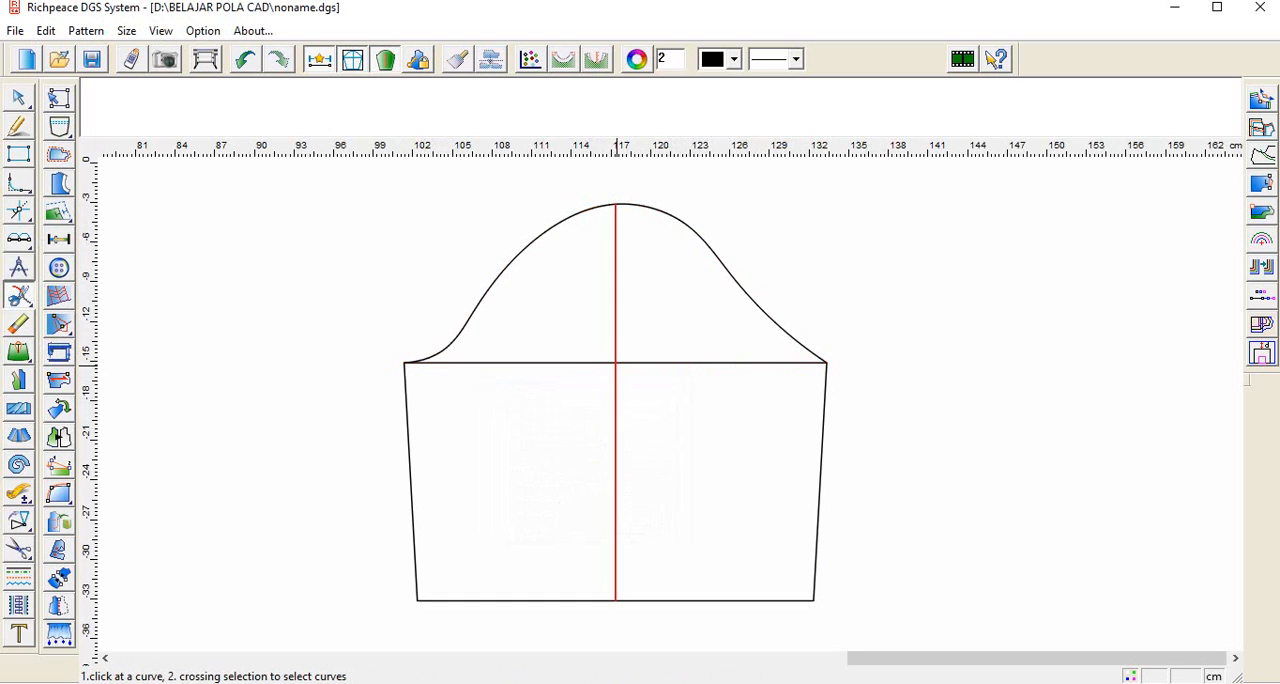
Step: Erase the right half of the copied sleeve: its cap curve, bicep line, side seam and hem
left_click(19, 324)
left_click(651, 209)
left_click(806, 363)
left_click(825, 396)
left_click(723, 600)
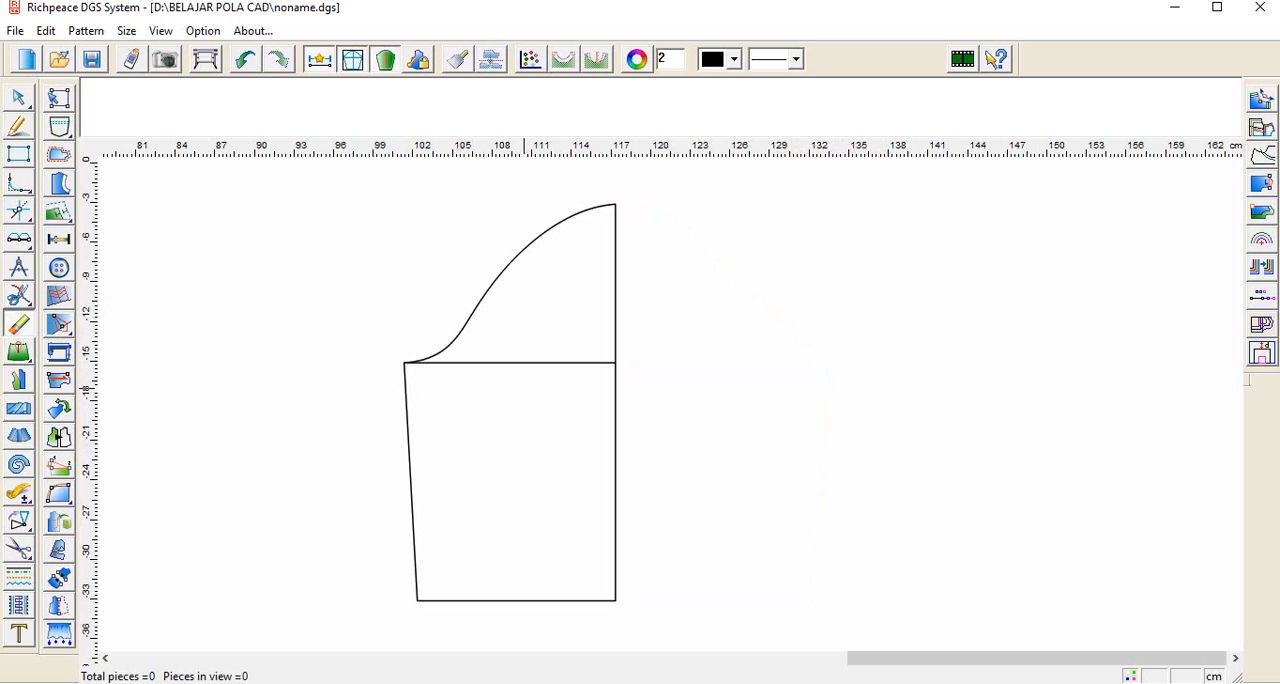
Step: Erase the bicep line across the remaining left half of the sleeve
left_click(560, 362)
key("minus")
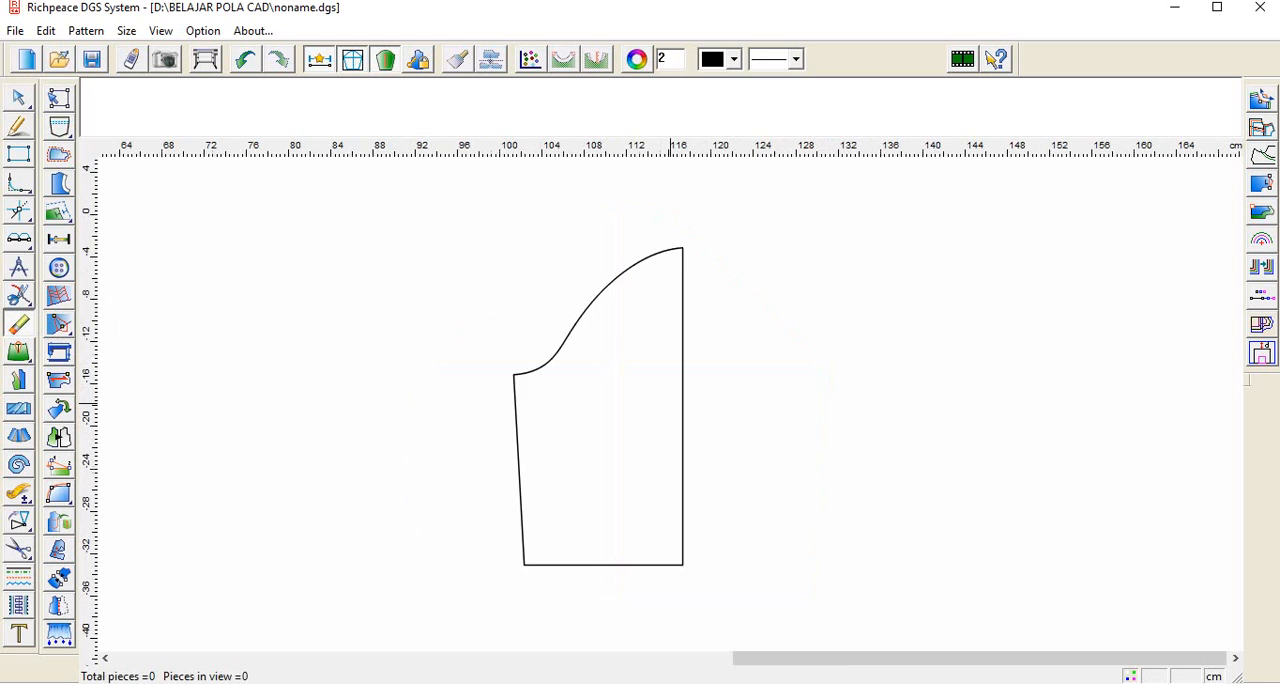
key("plus")
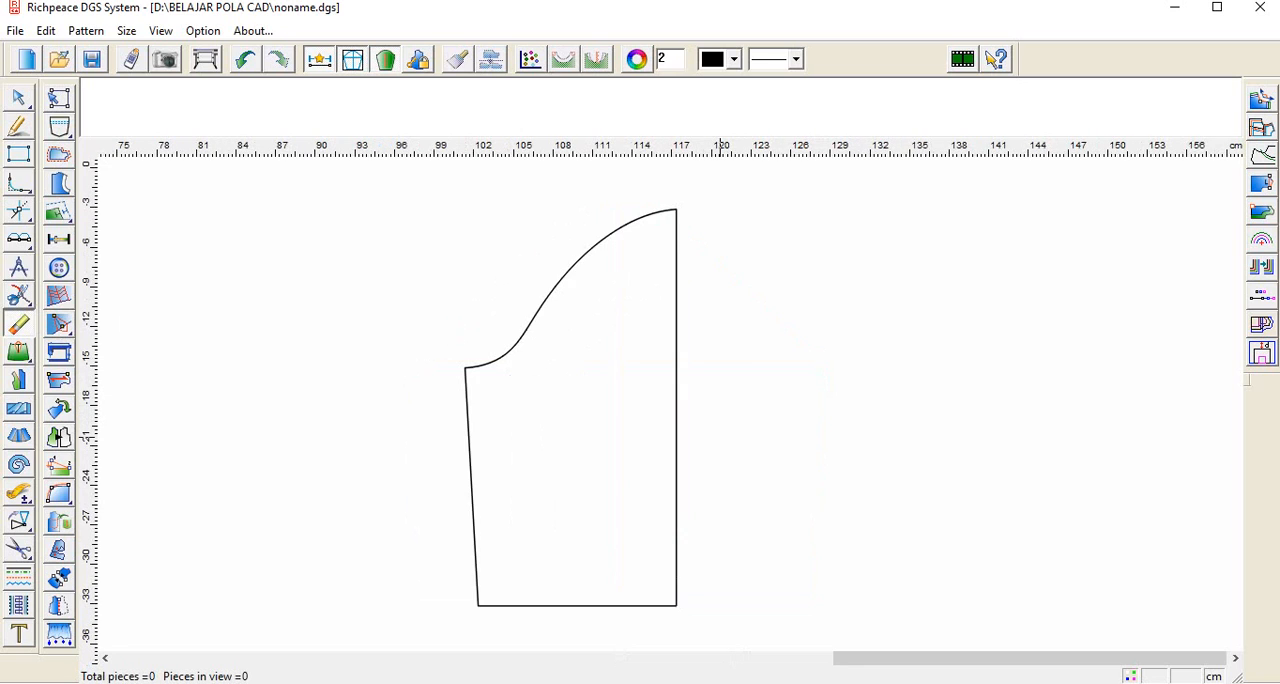
key("minus")
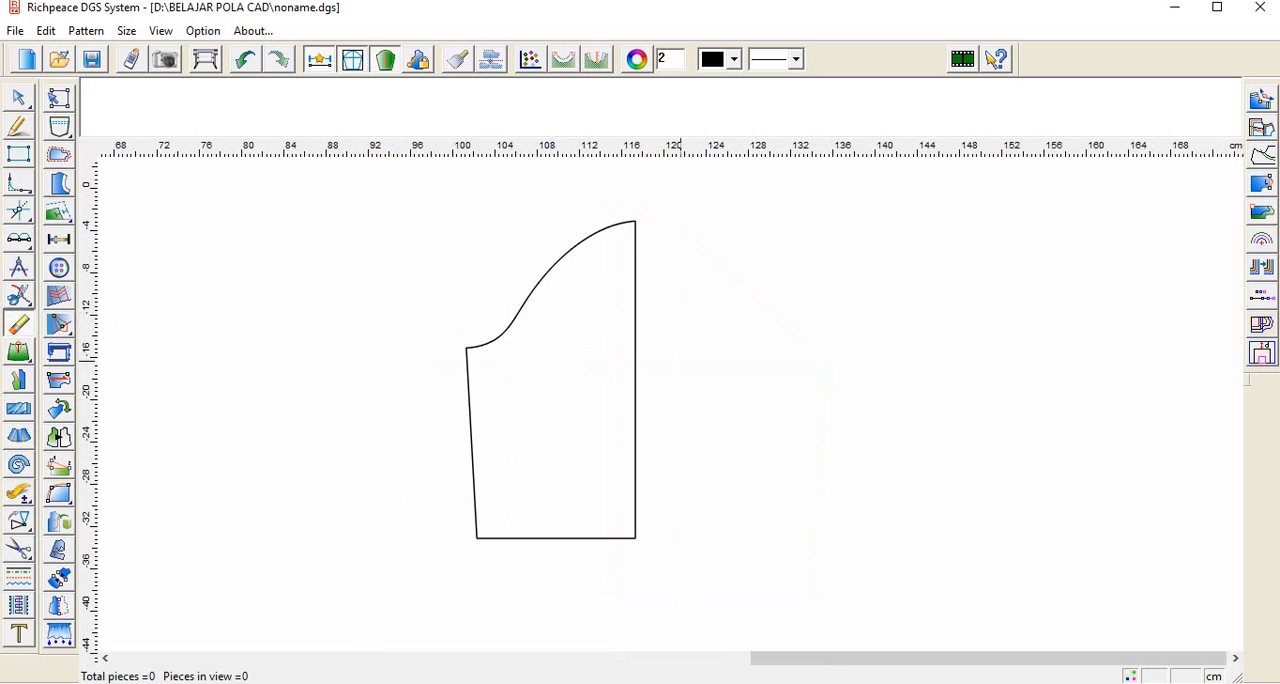
left_click(507, 326)
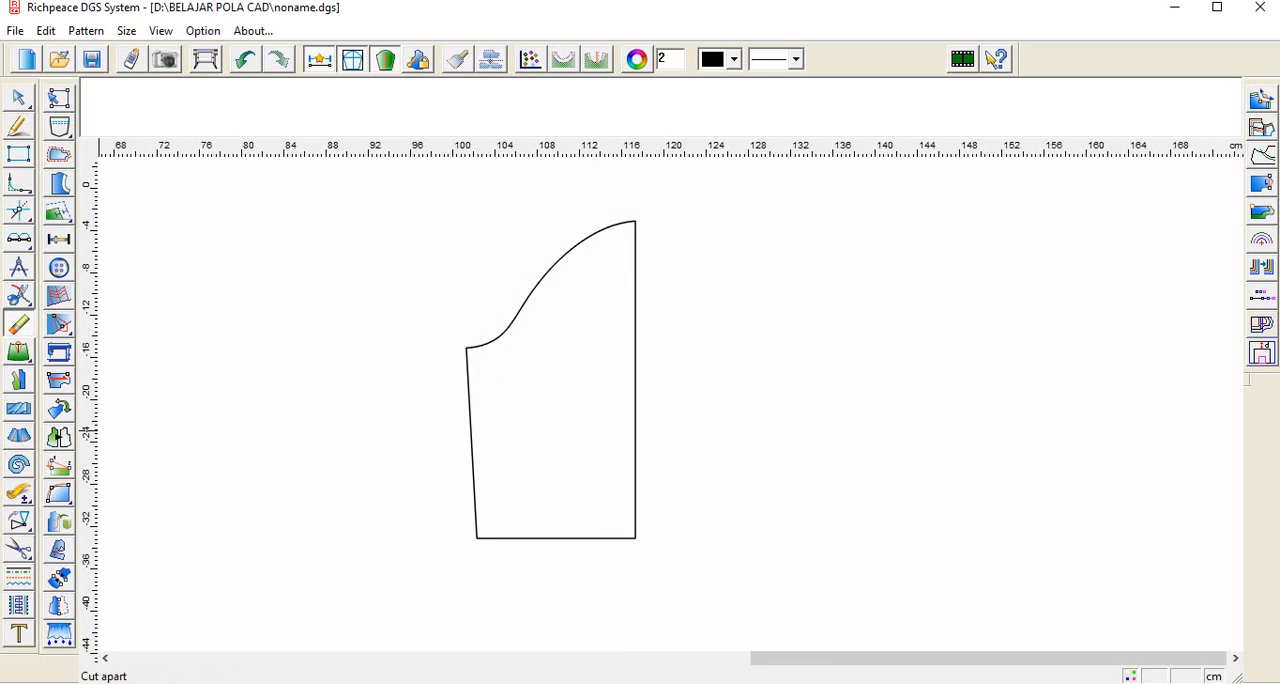
Step: Start Cut apart on the whole half-sleeve outline, with the hem as the non-stretched curve and the cap curve as the stretched one
left_click(18, 437)
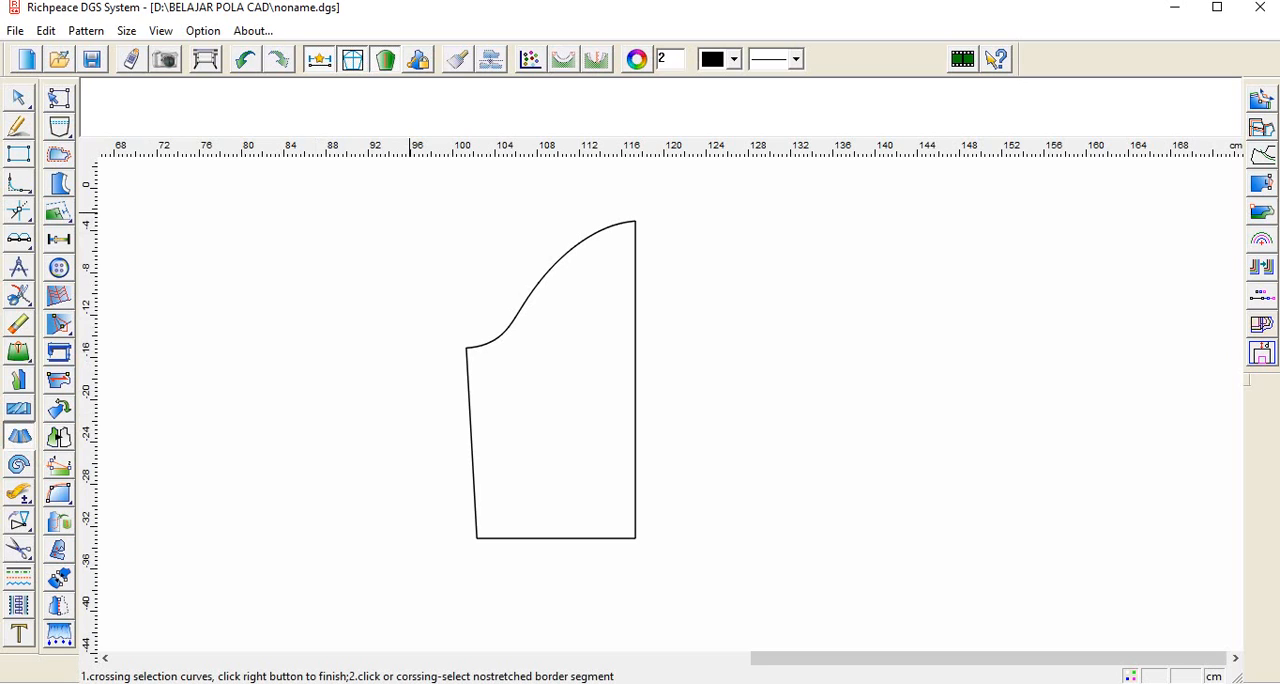
left_click_drag(410, 213, 695, 476)
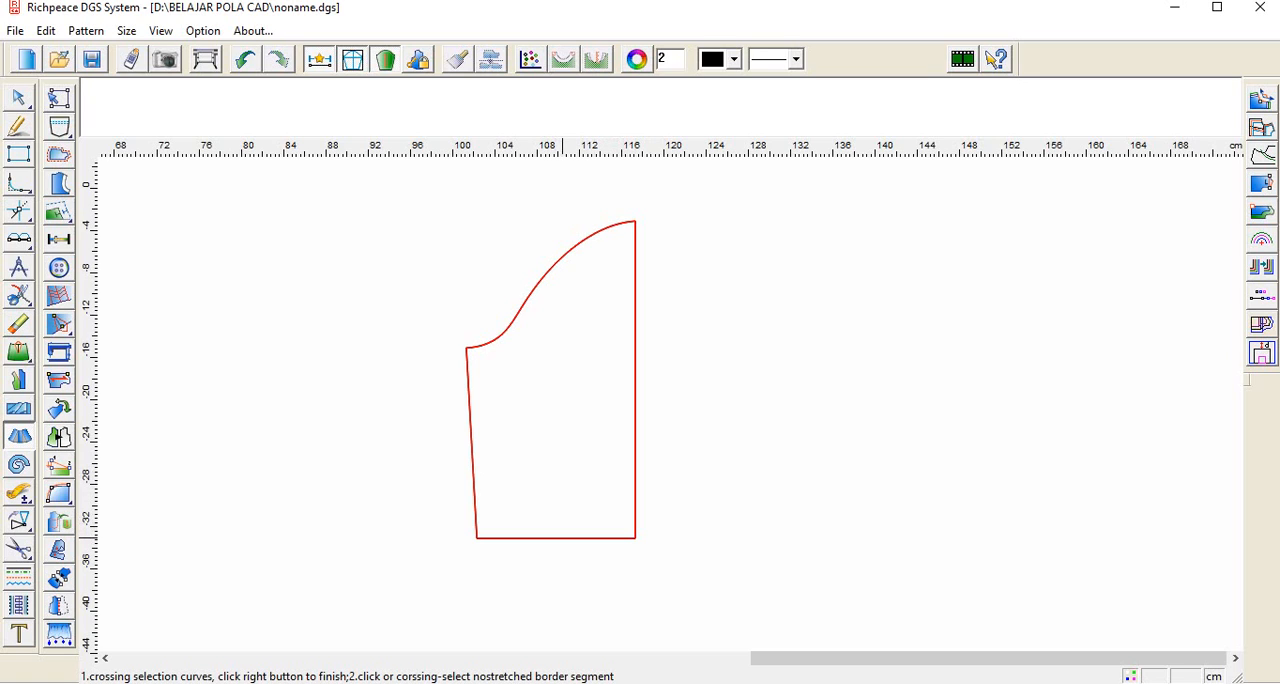
left_click(563, 538)
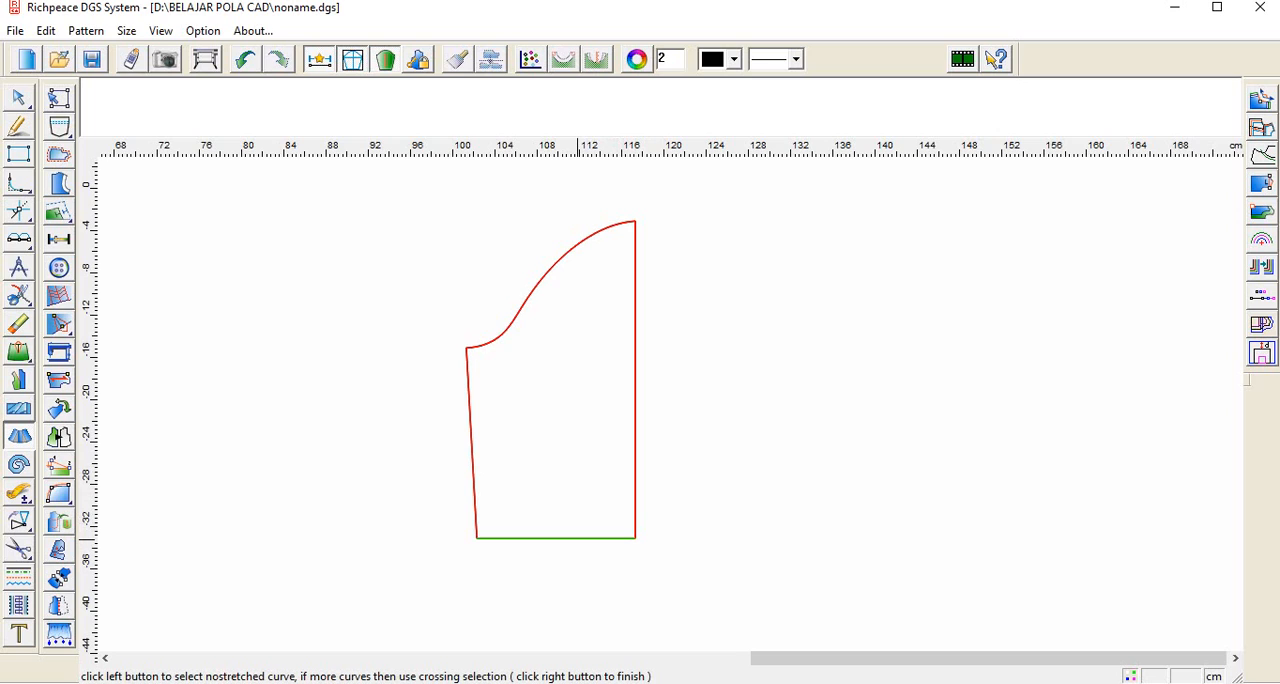
right_click(578, 548)
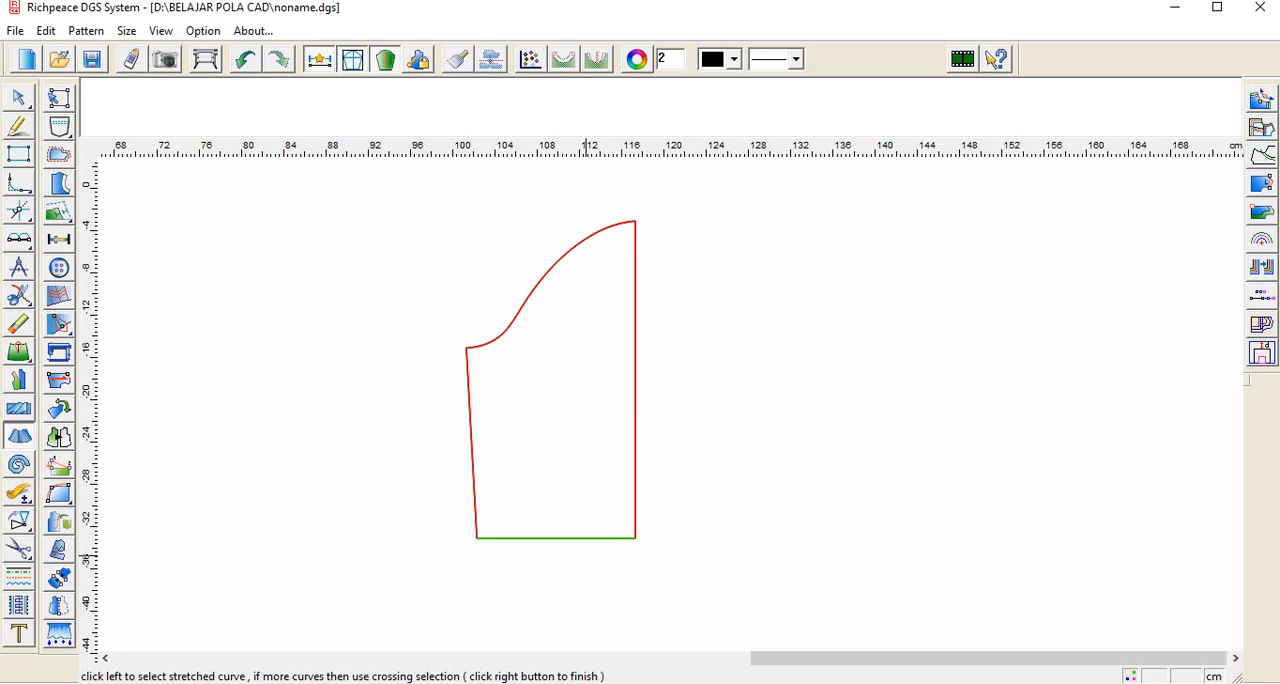
left_click(512, 539)
left_click(569, 238)
left_click(555, 265)
right_click(555, 265)
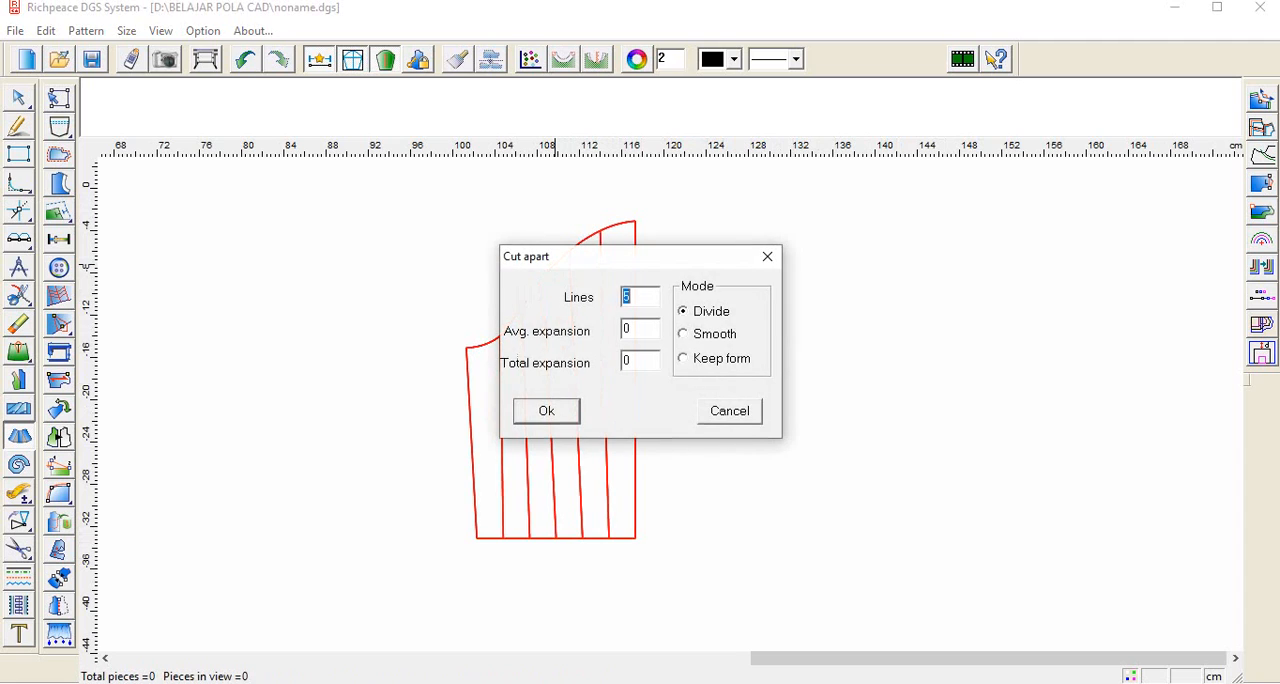
Step: Cut the half sleeve apart with 3 lines and an average expansion of 4 in Smooth mode
left_click_drag(590, 256, 852, 240)
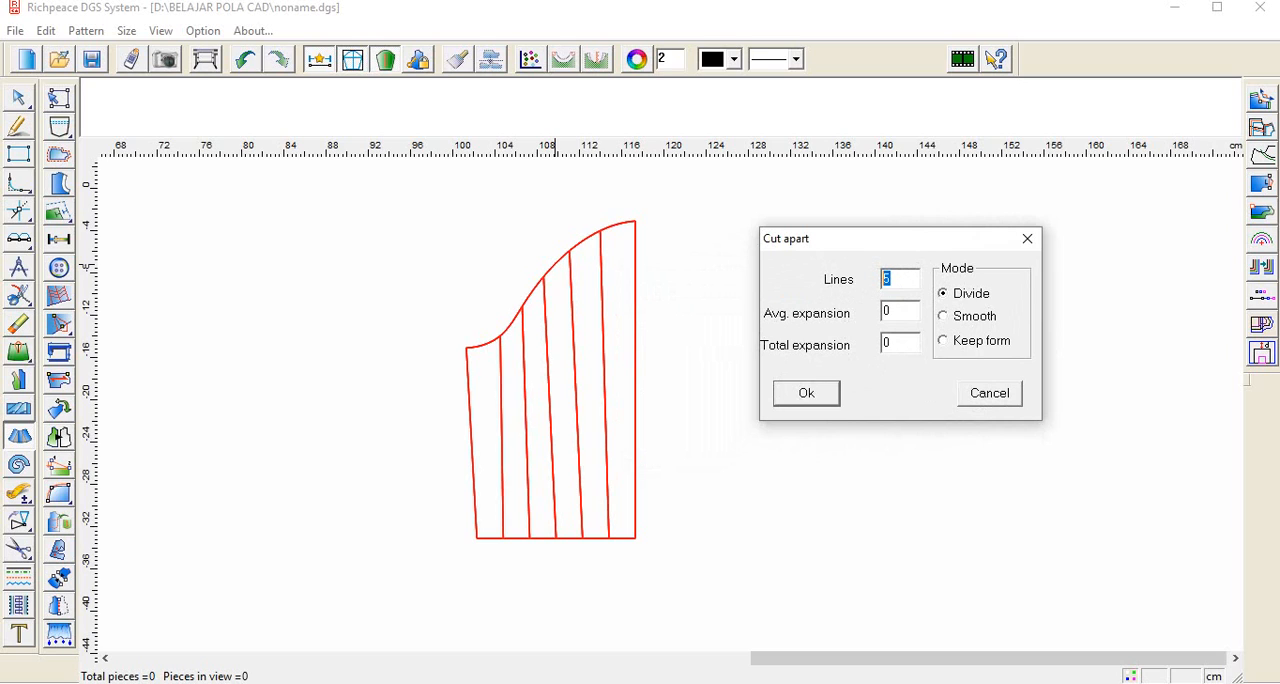
type("3")
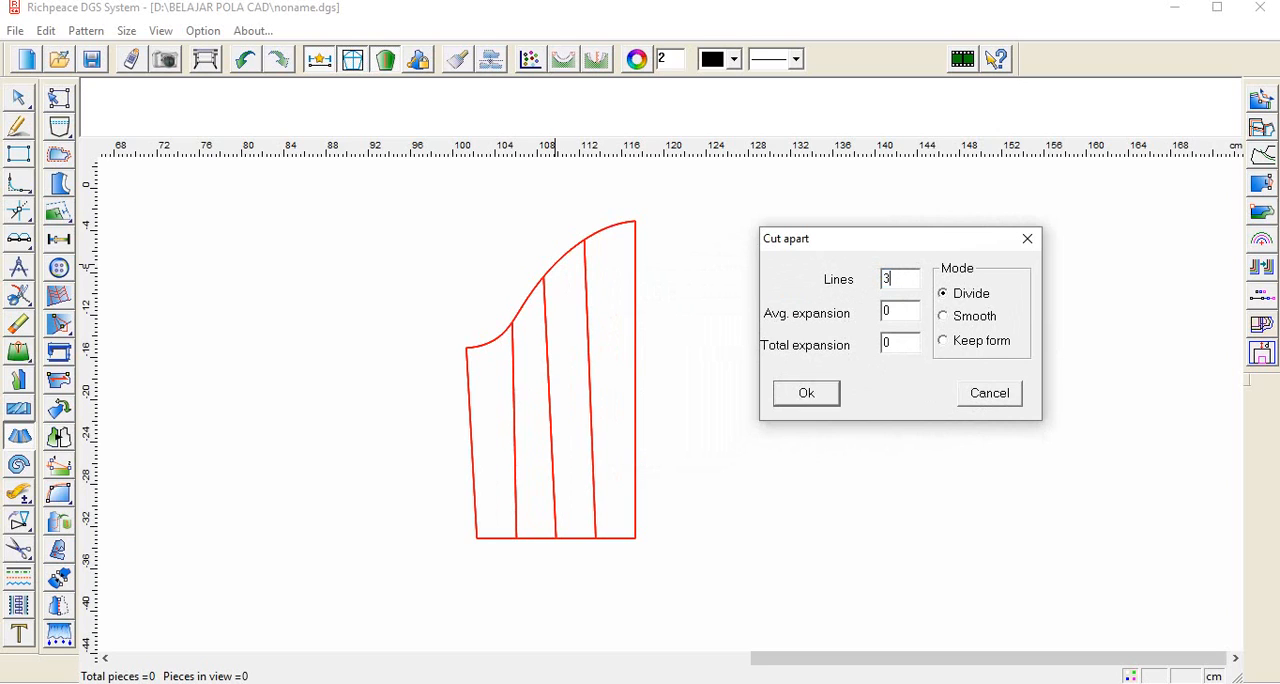
key("Tab")
type("4")
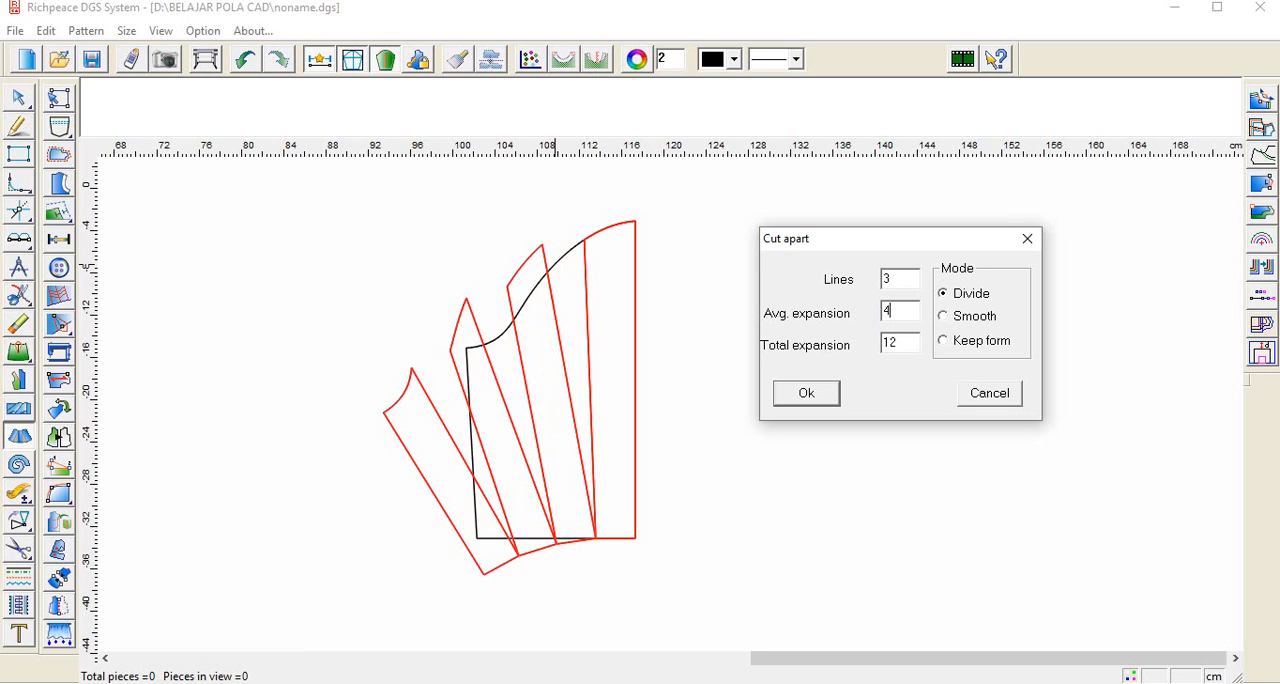
left_click(943, 316)
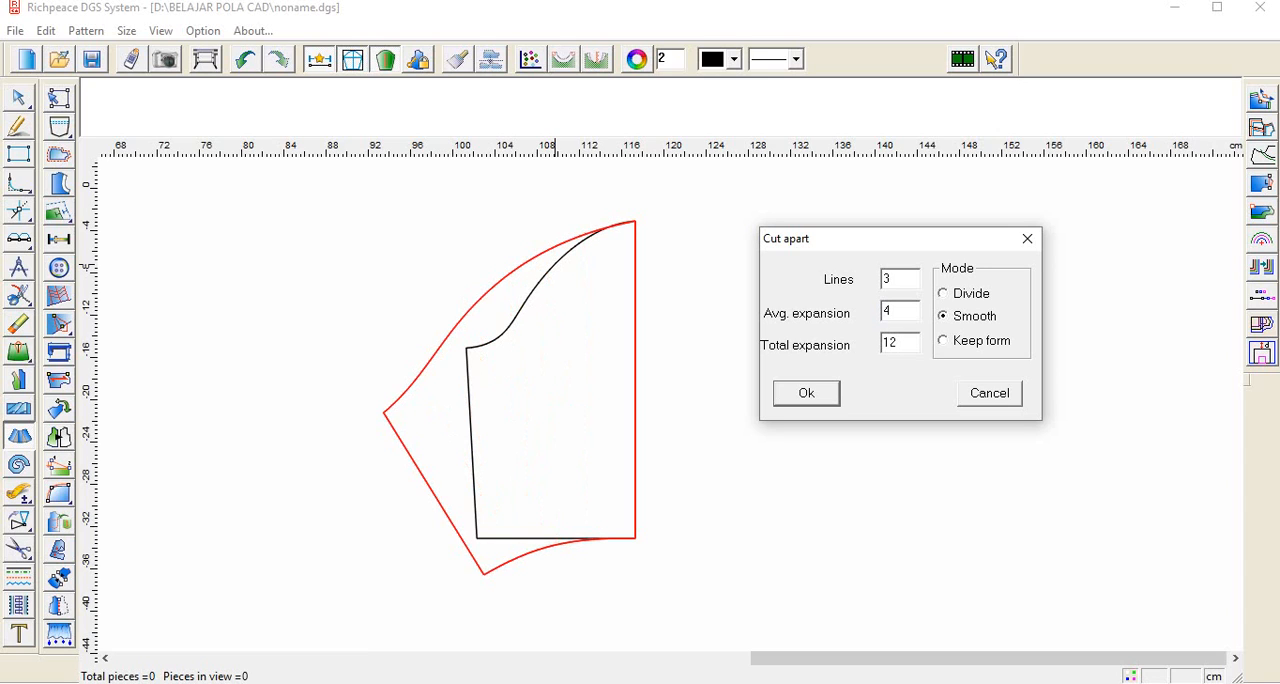
left_click(943, 293)
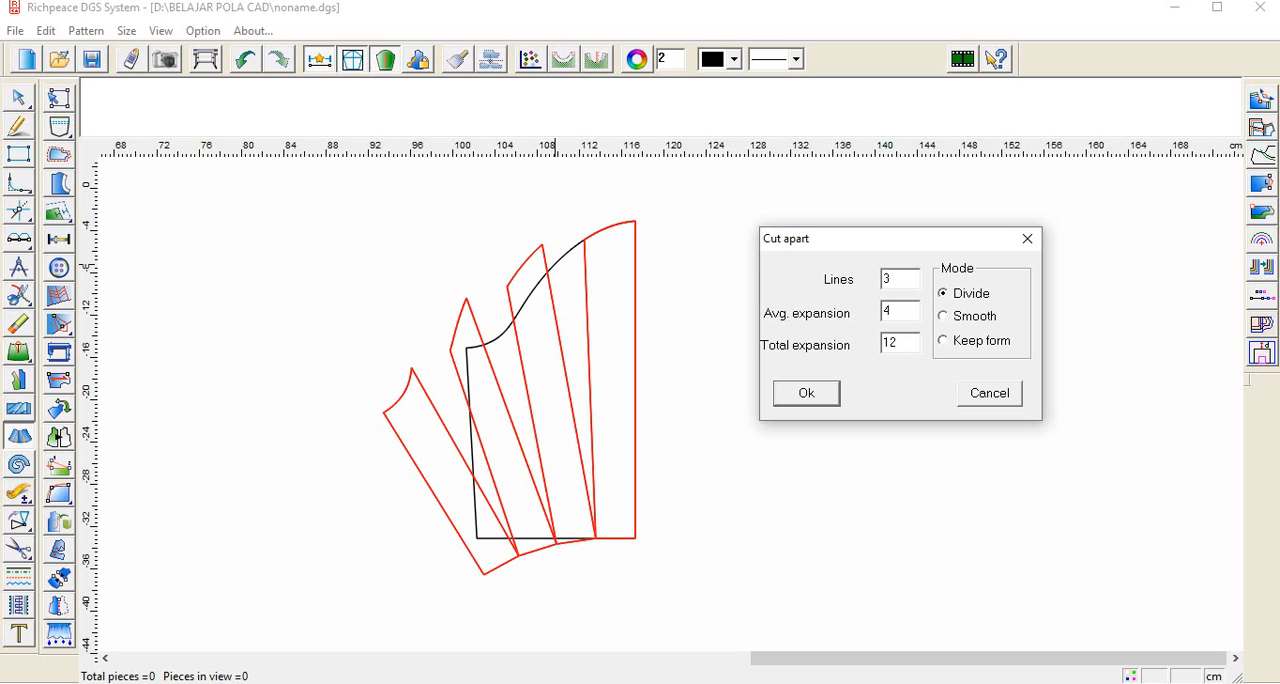
left_click(943, 316)
left_click(812, 393)
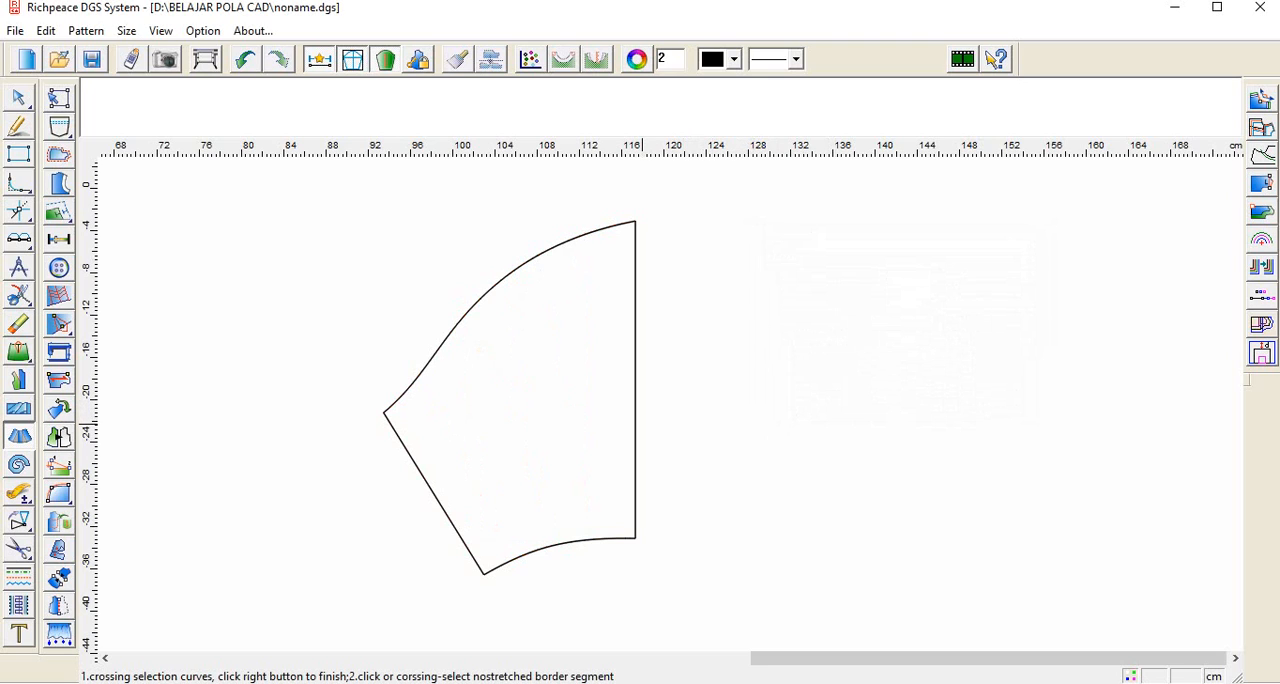
Step: Examine the expanded half sleeve's outline around its cap, underarm corner and hem
left_click(635, 424)
scroll(404, 396, "down", 1)
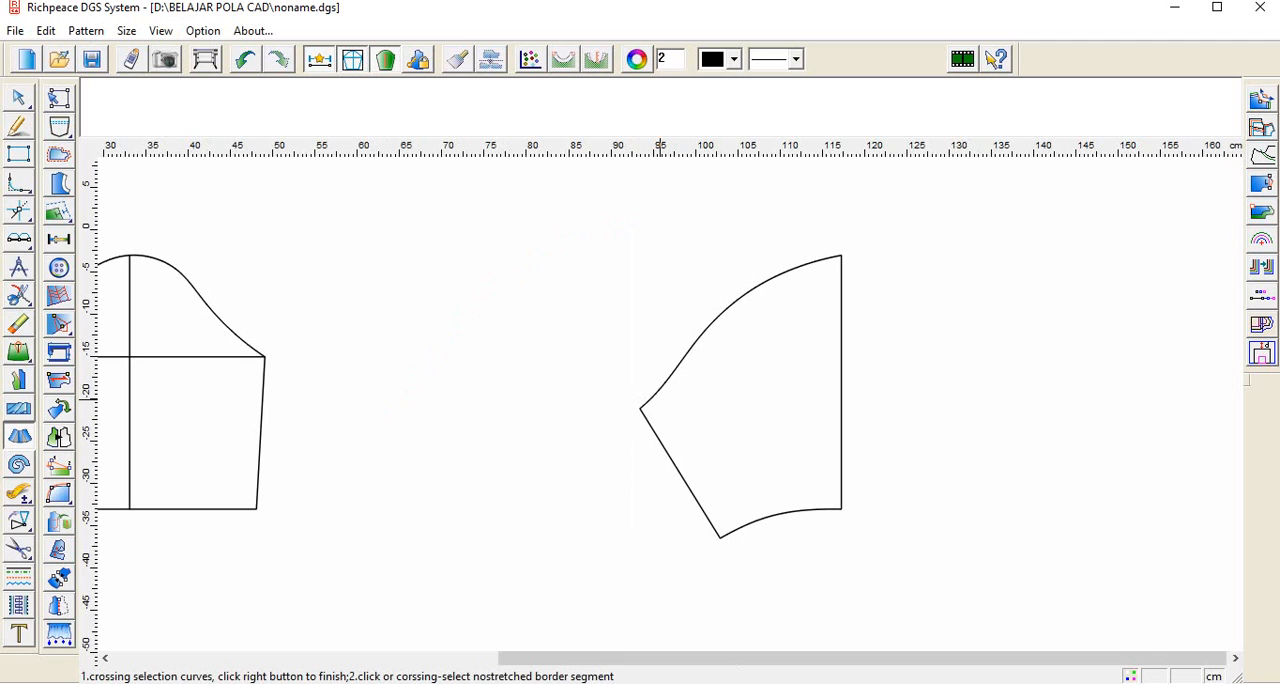
key("a")
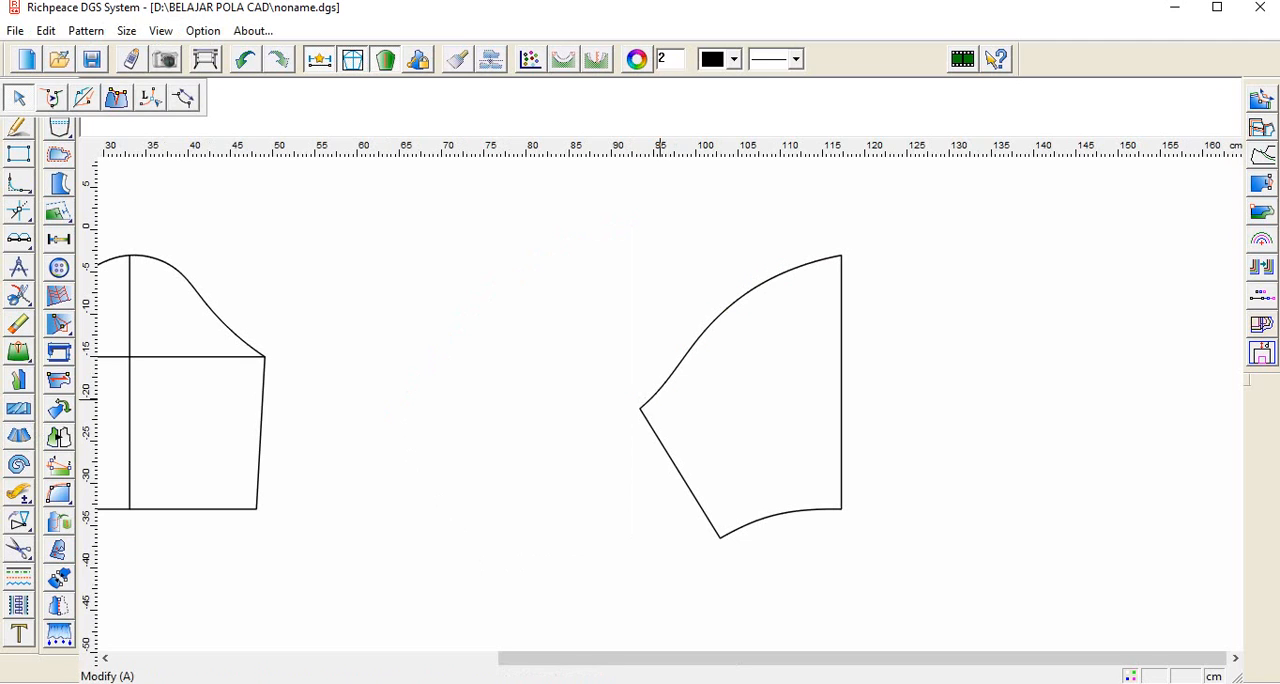
scroll(703, 450, "down", 2)
scroll(672, 344, "up", 6)
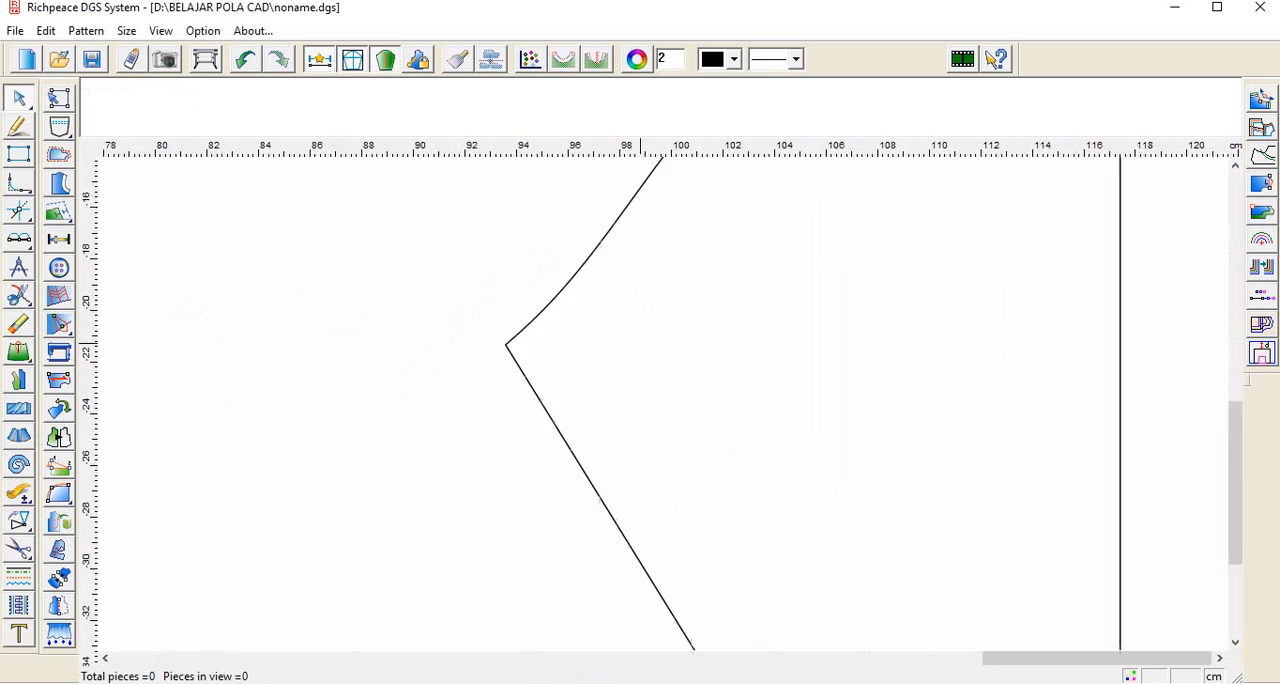
scroll(800, 414, "down", 8)
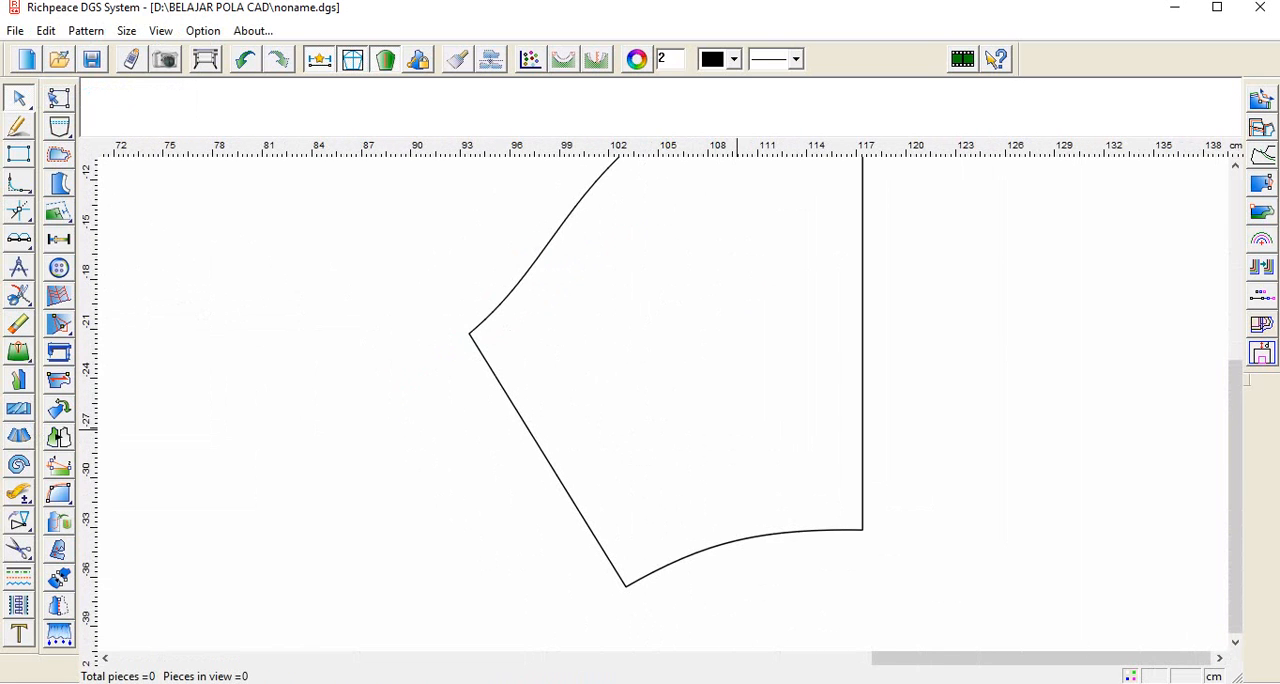
scroll(672, 312, "up", 1)
scroll(672, 360, "down", 1)
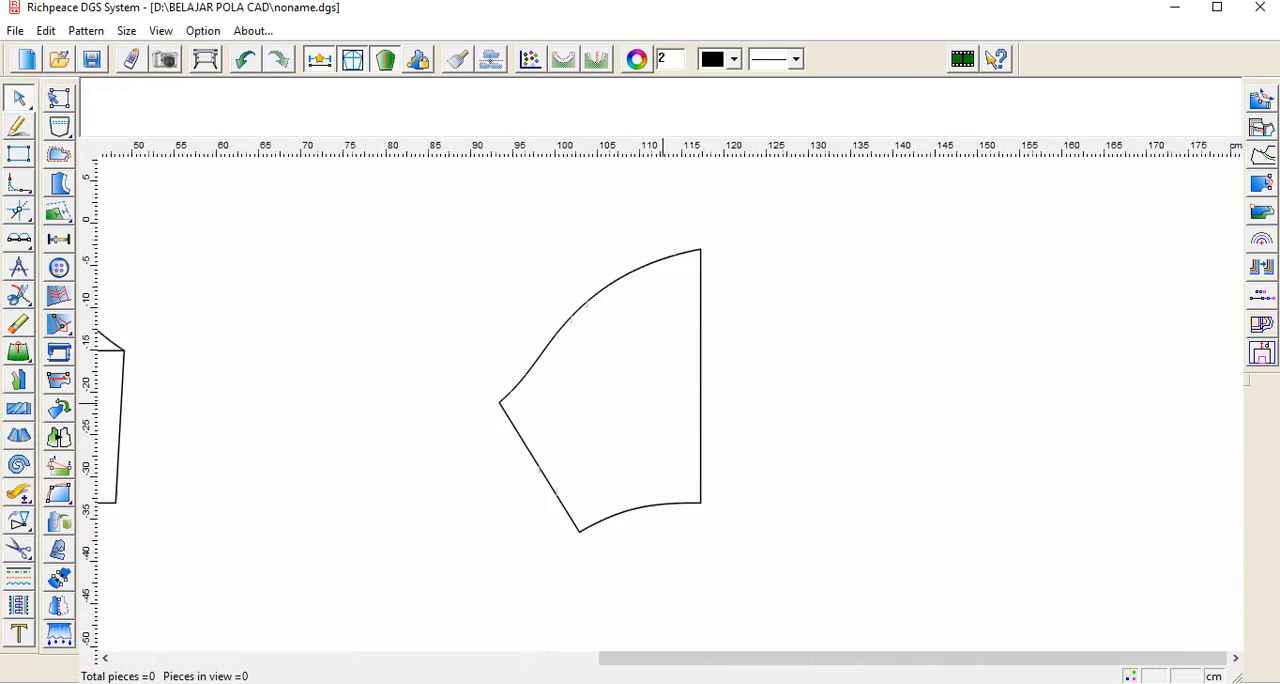
scroll(672, 413, "up", 1)
left_click(18, 520)
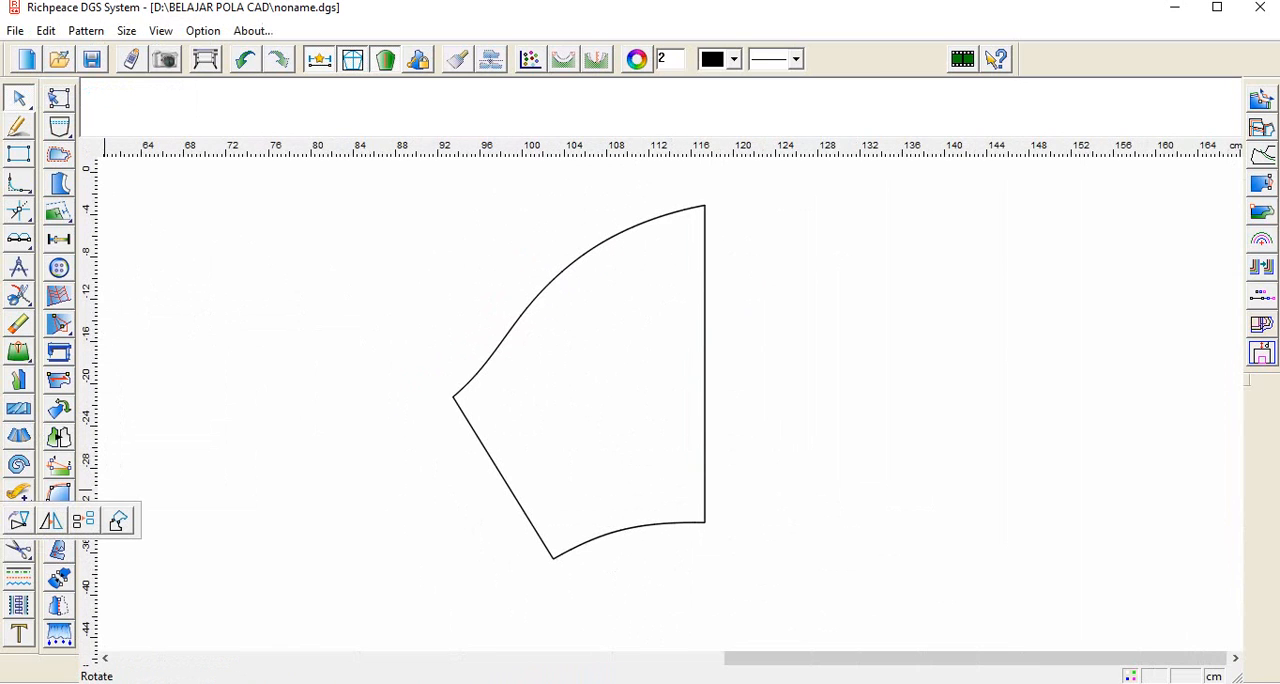
left_click(18, 520)
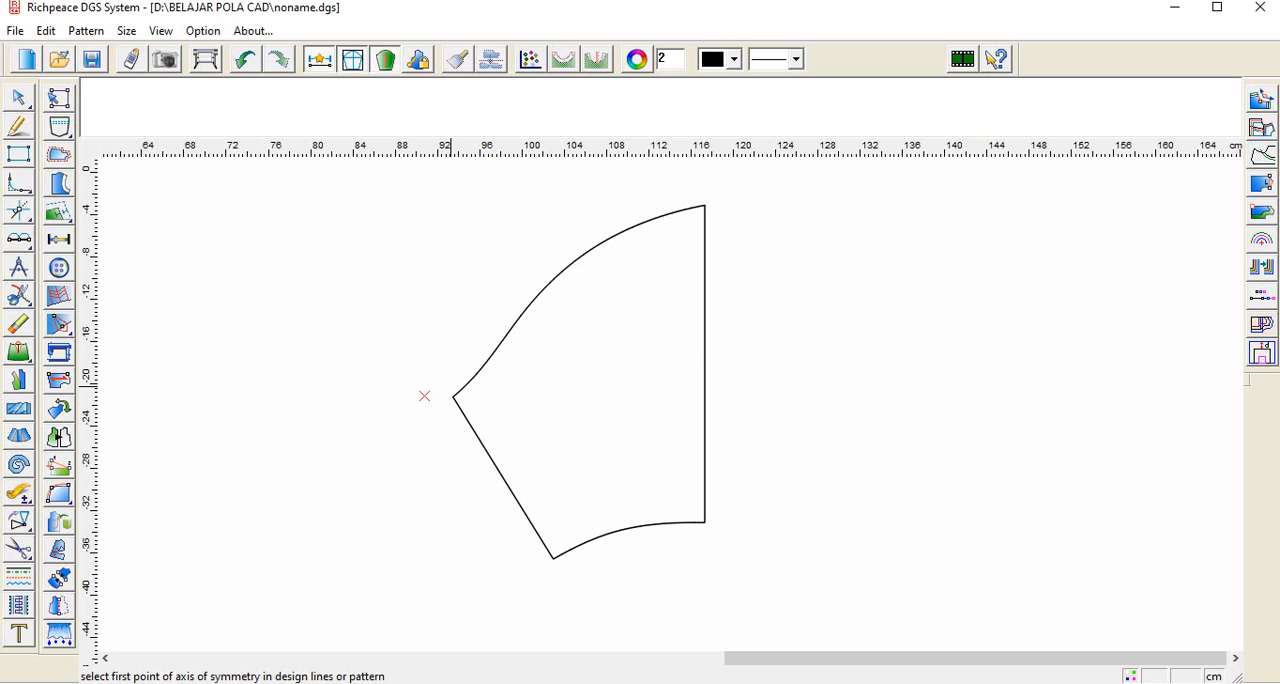
left_click(706, 170)
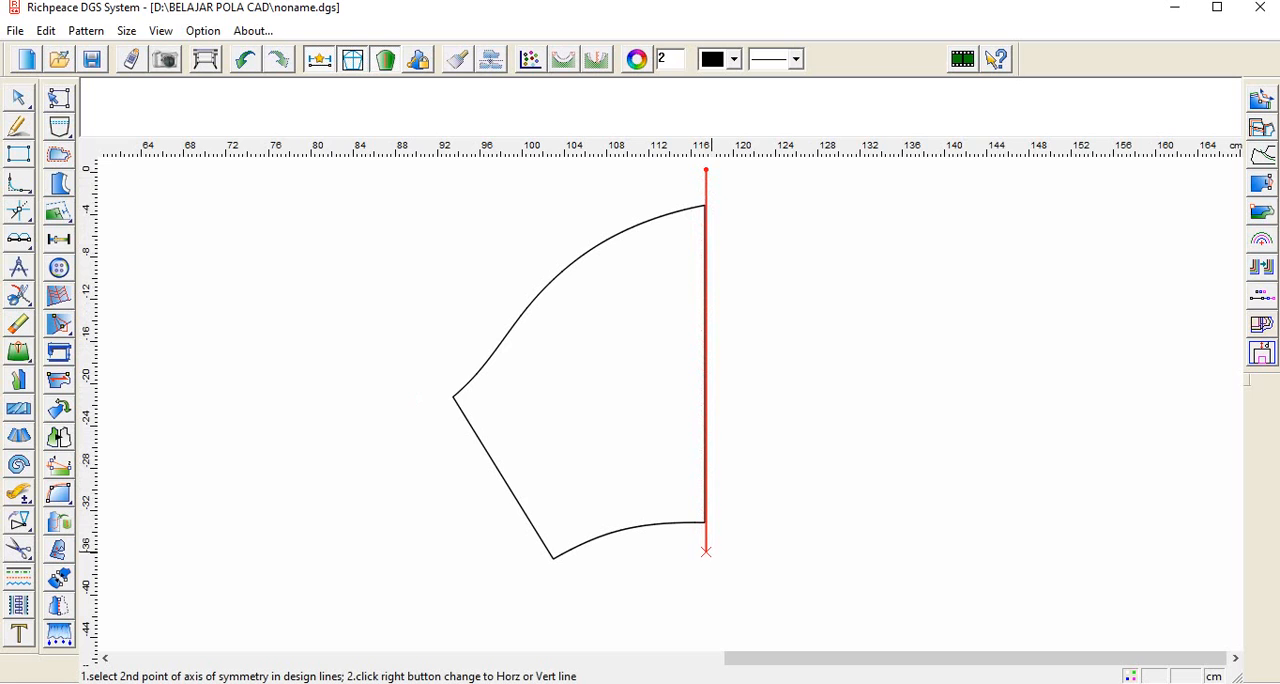
left_click(706, 548)
scroll(714, 444, "down", 1)
scroll(672, 400, "up", 4)
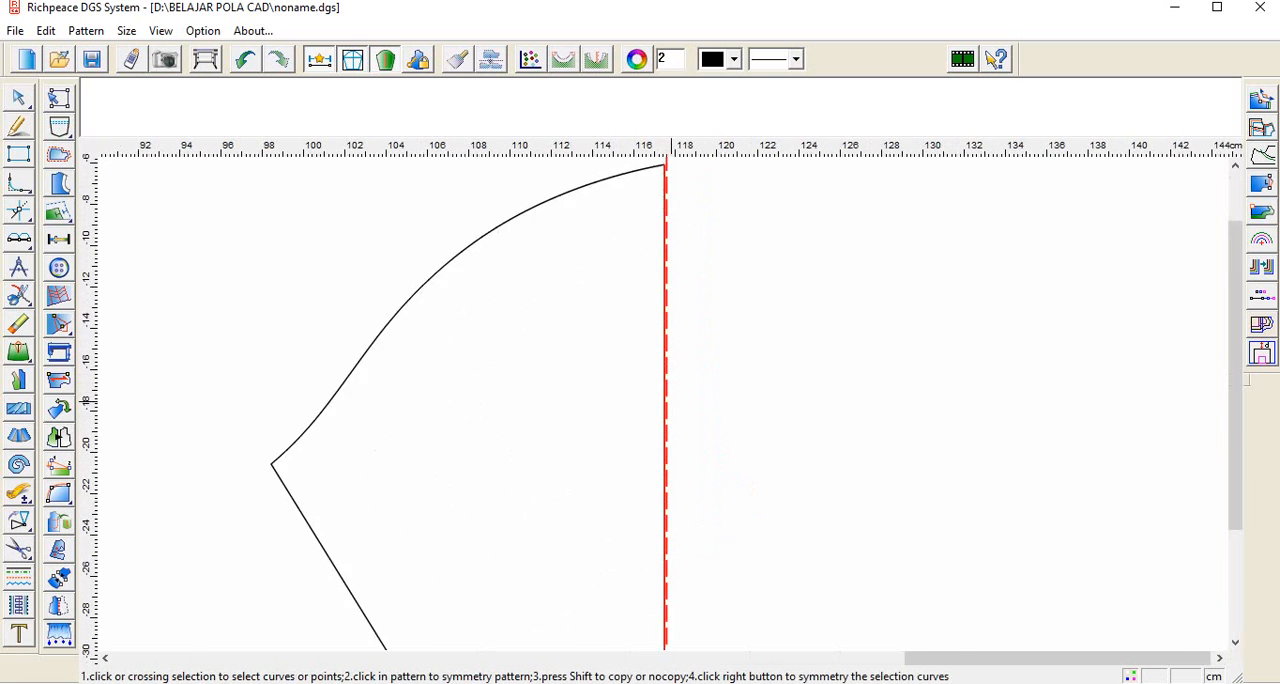
scroll(678, 297, "up", 2)
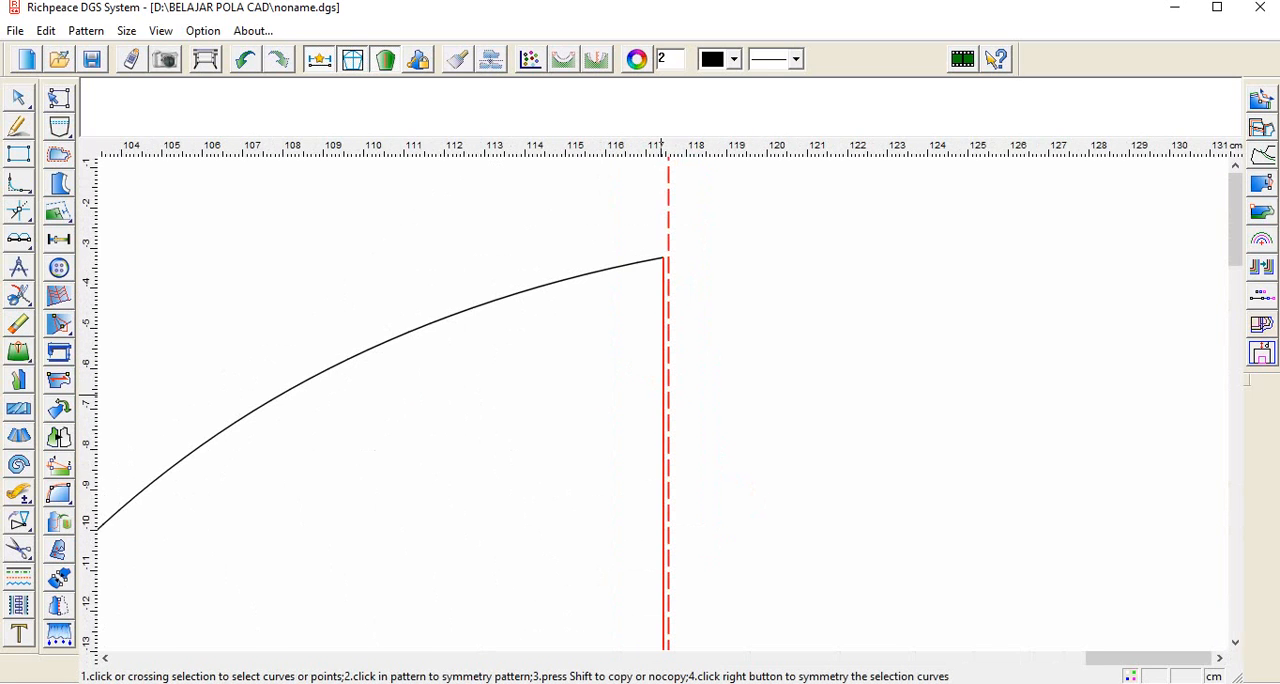
right_click(758, 413)
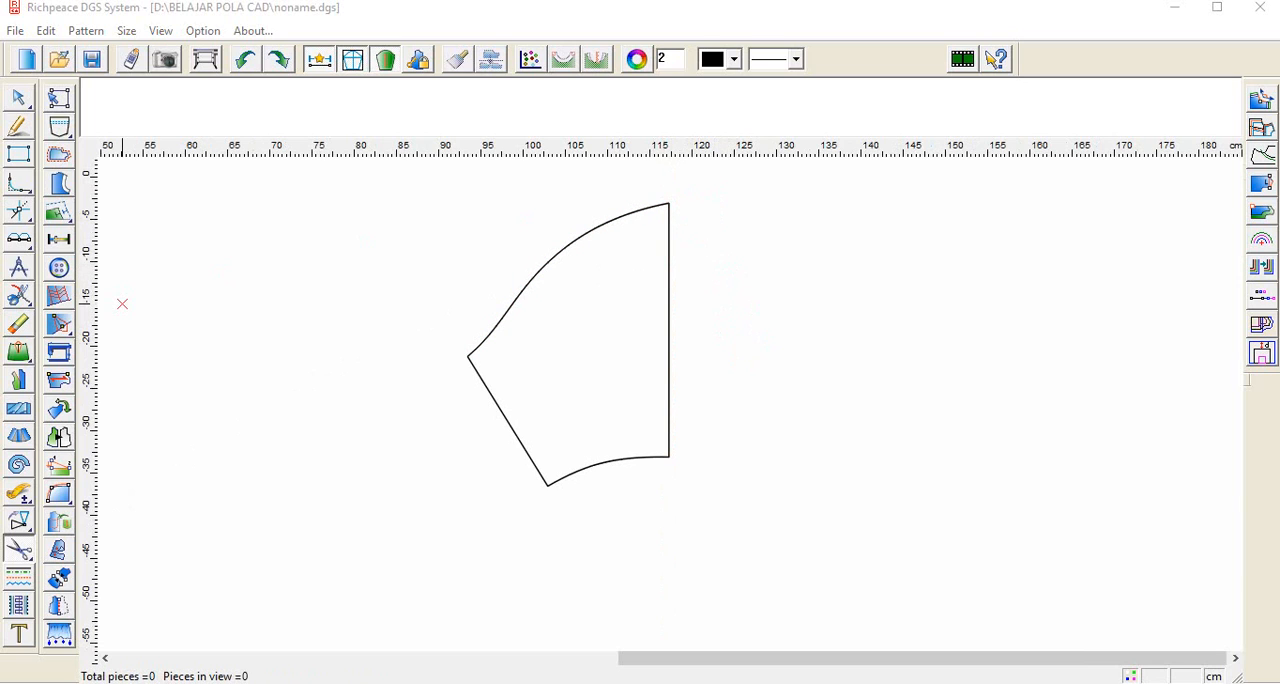
Step: Mirror a copy of the half sleeve's cap curve, slanted underarm edge and hem curve across its vertical centre line
right_click(59, 211)
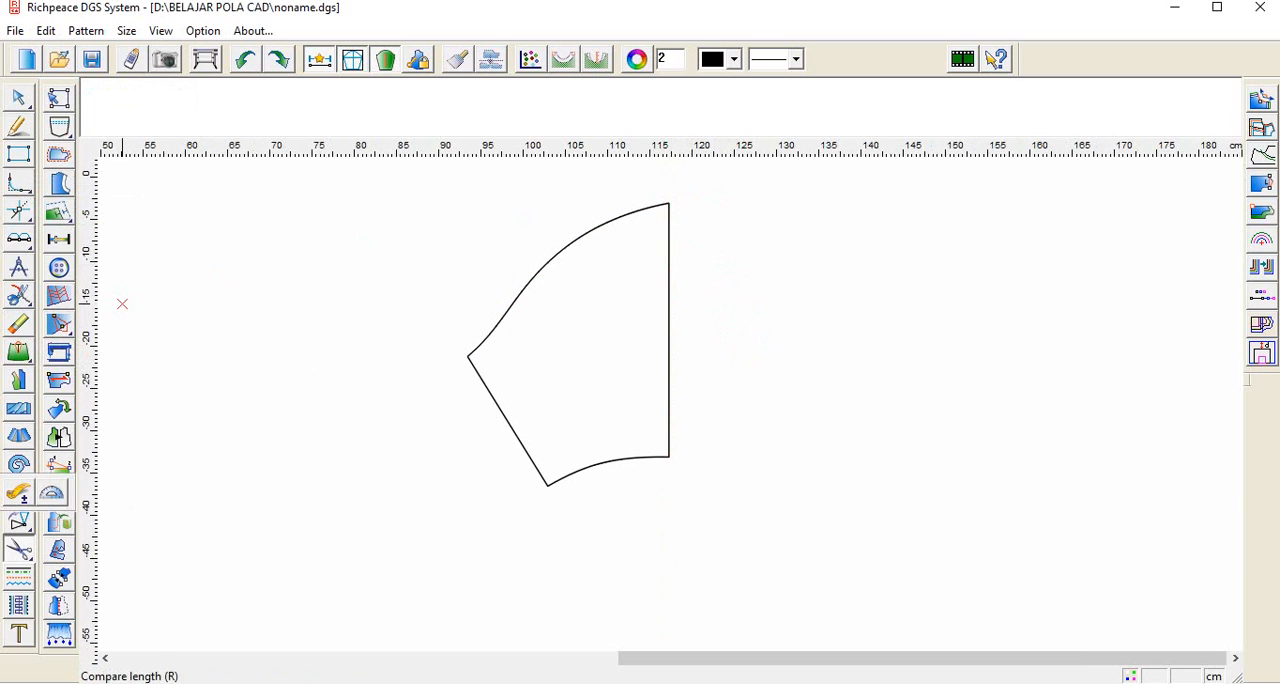
left_click(51, 520)
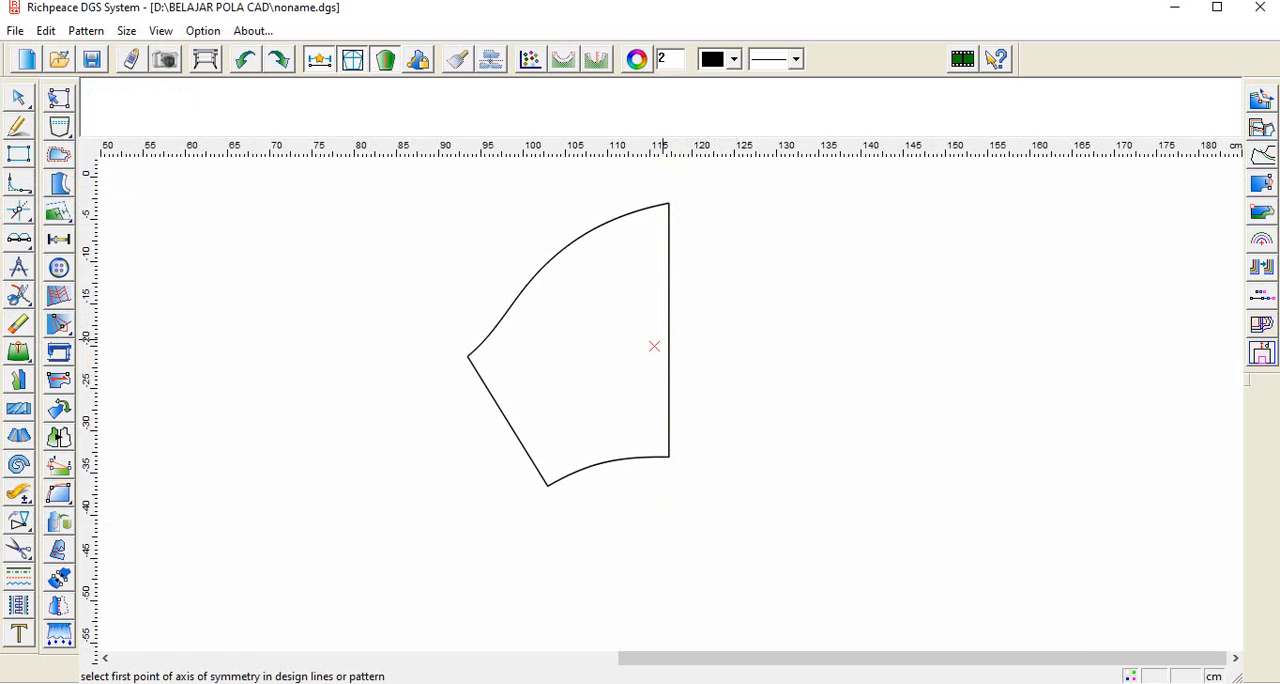
scroll(668, 337, "down", 1)
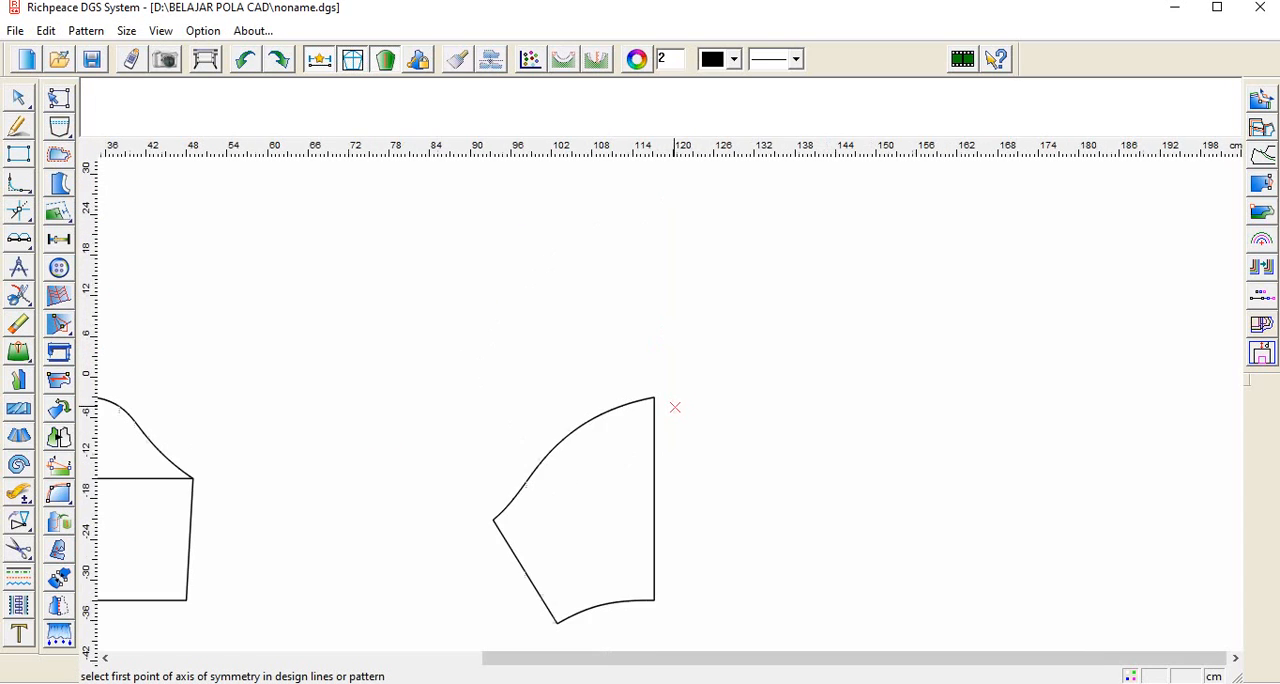
scroll(669, 403, "up", 3)
scroll(676, 380, "up", 2)
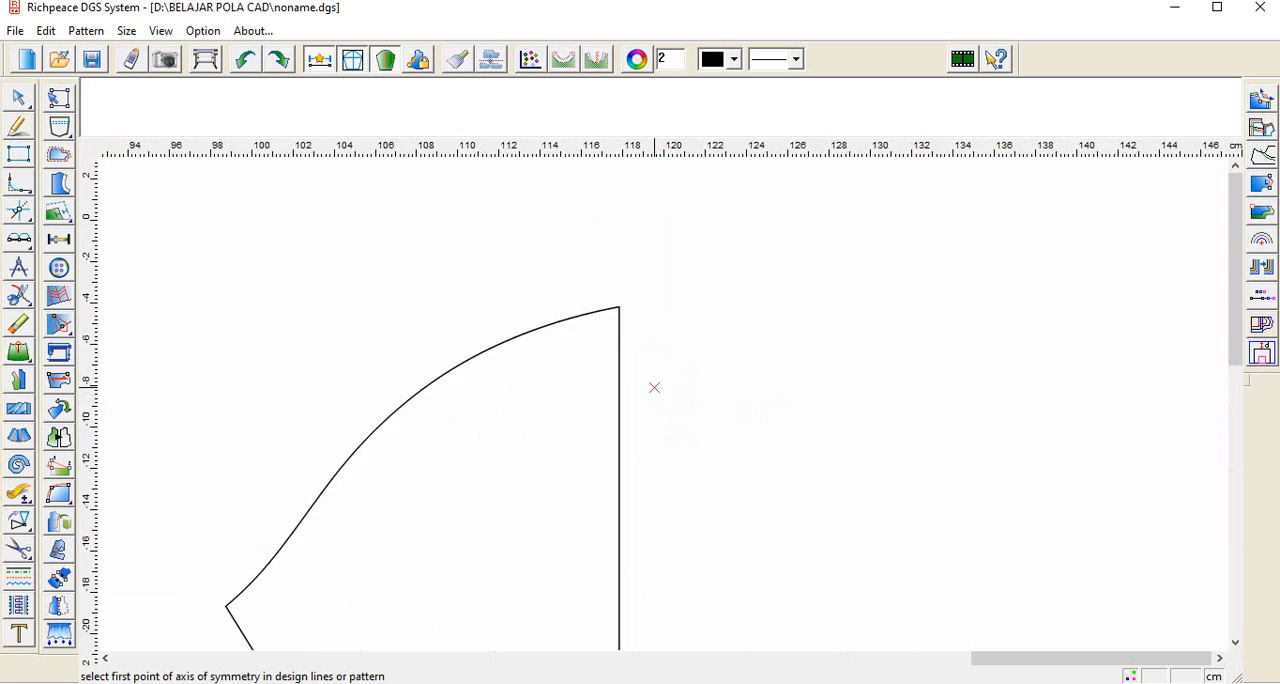
scroll(654, 387, "down", 1)
scroll(652, 434, "up", 1)
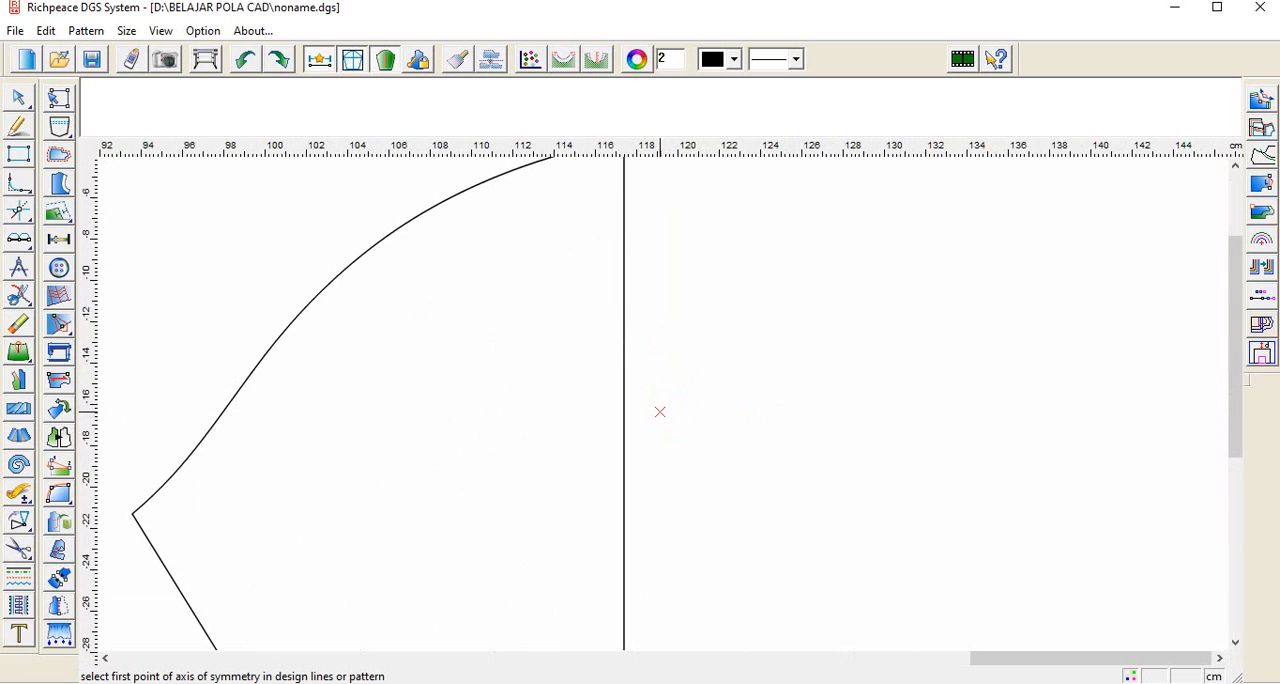
scroll(660, 412, "down", 1)
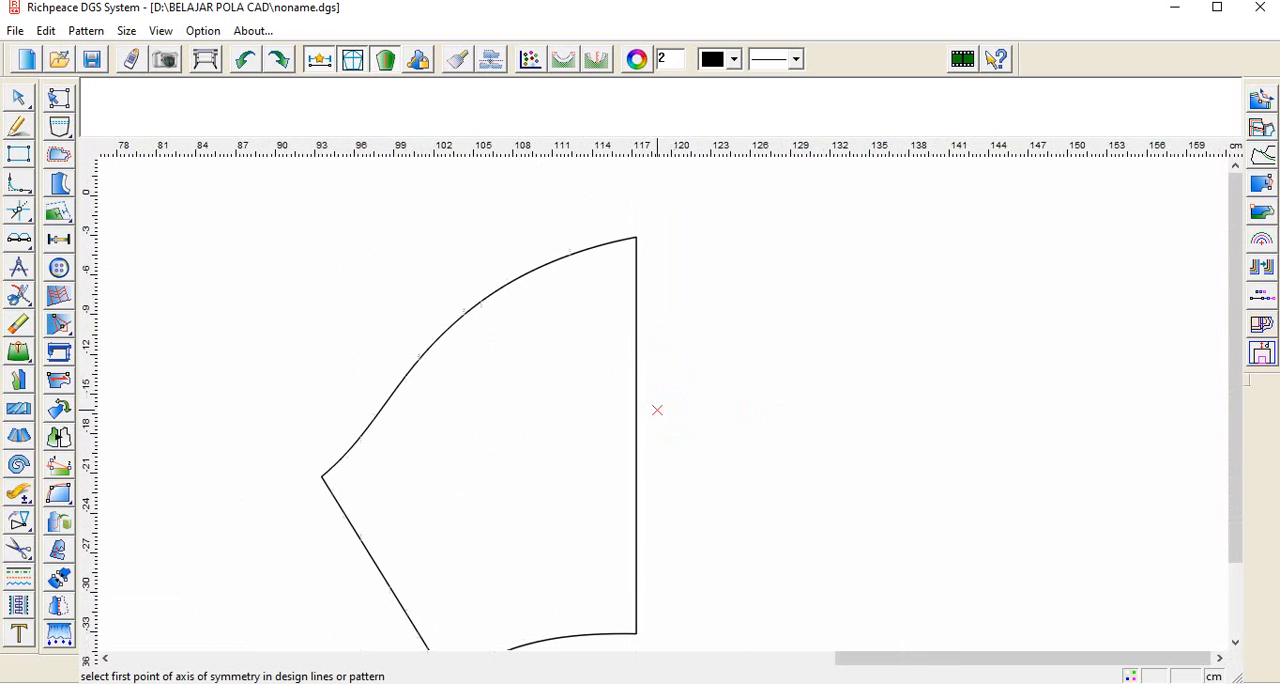
left_click(637, 238)
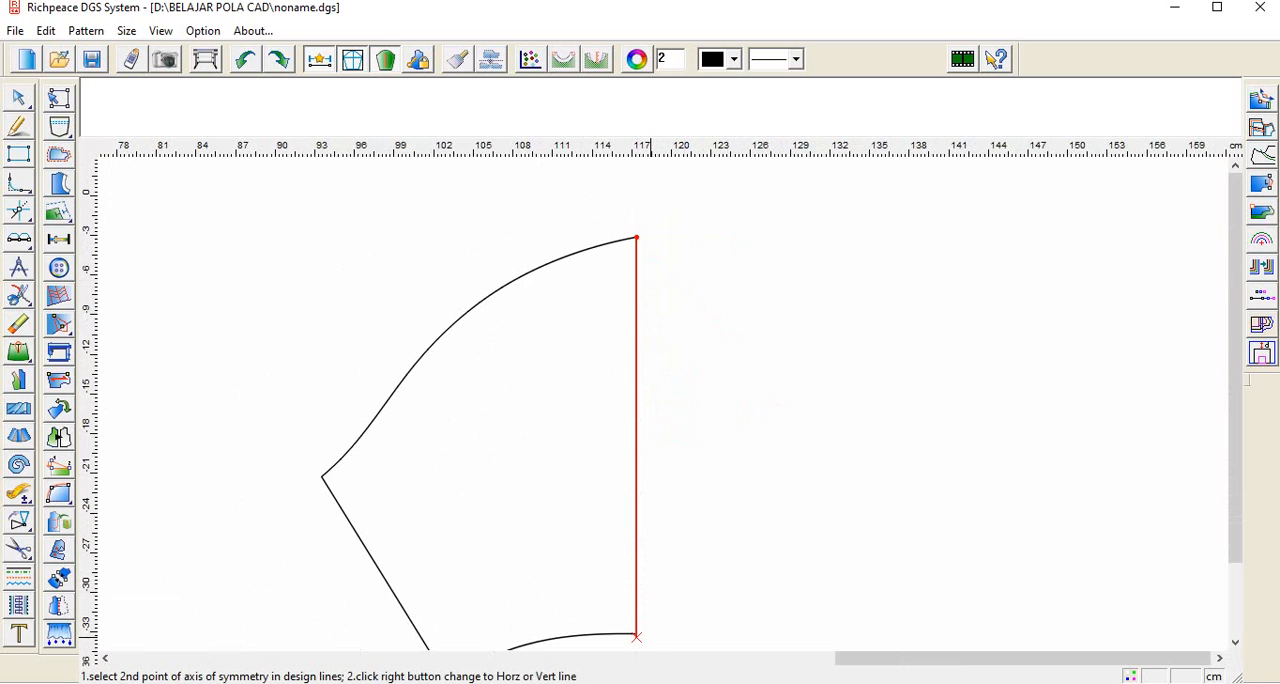
left_click(637, 636)
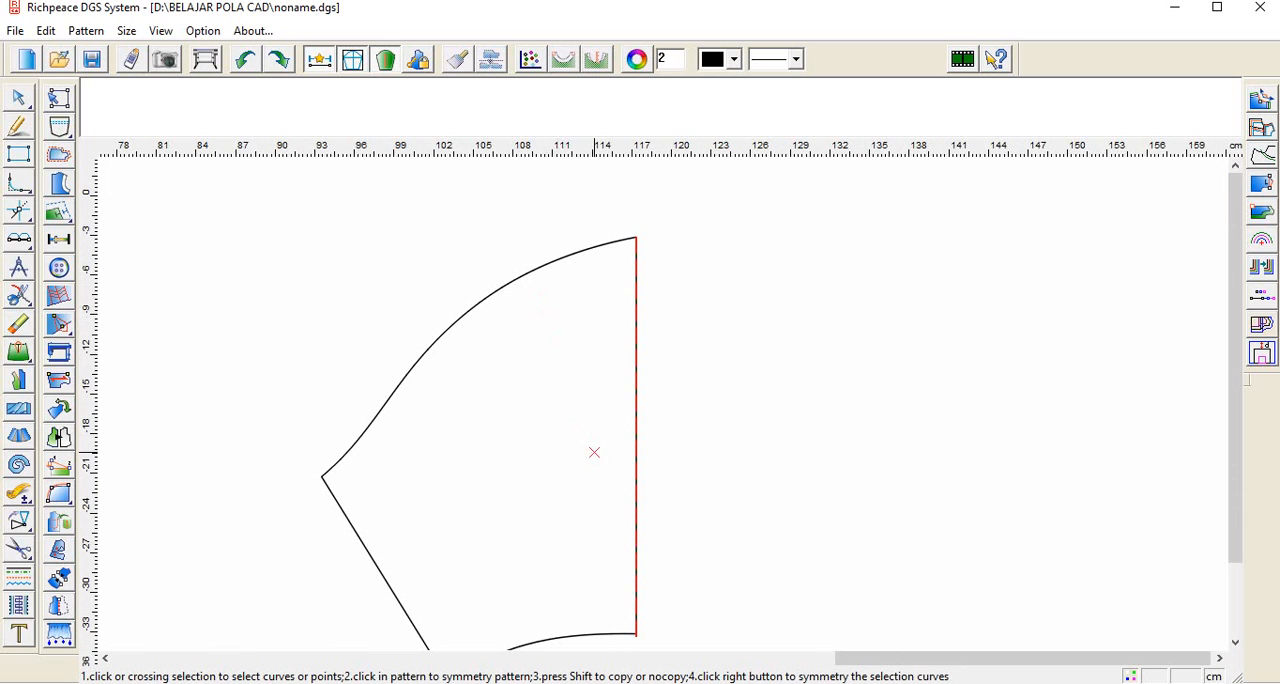
scroll(594, 452, "down", 1)
left_click(603, 266)
left_click(476, 474)
left_click(595, 563)
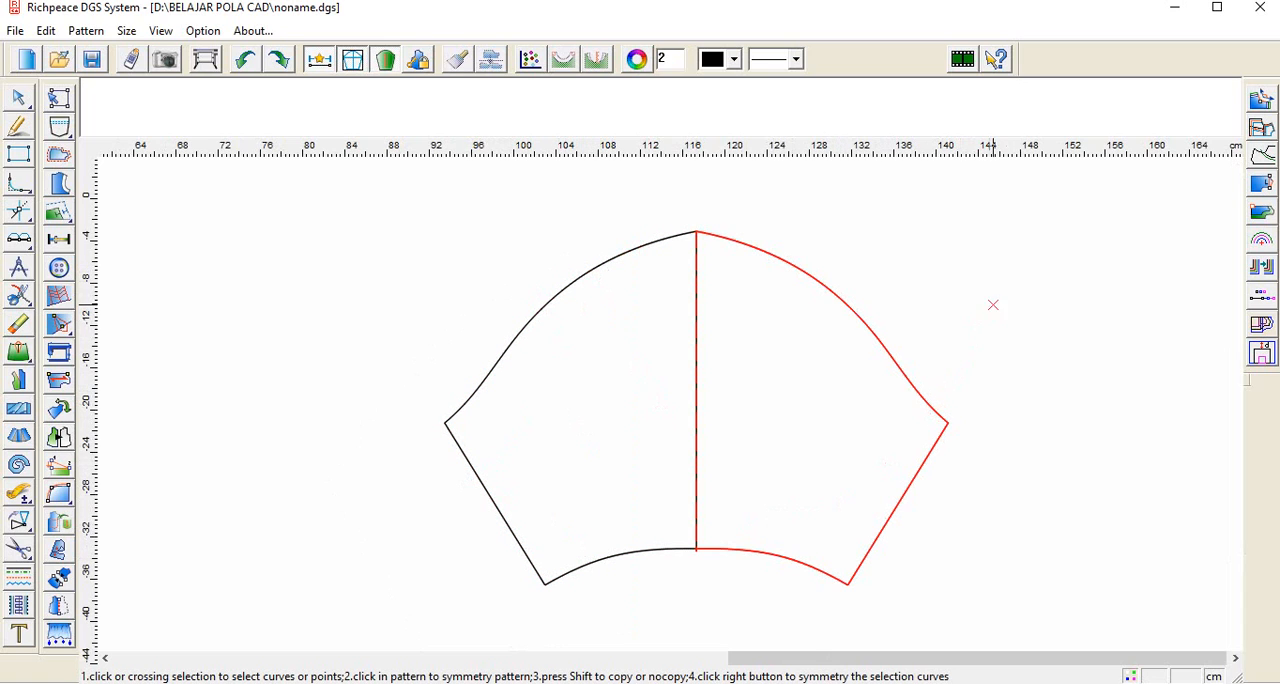
right_click(1014, 272)
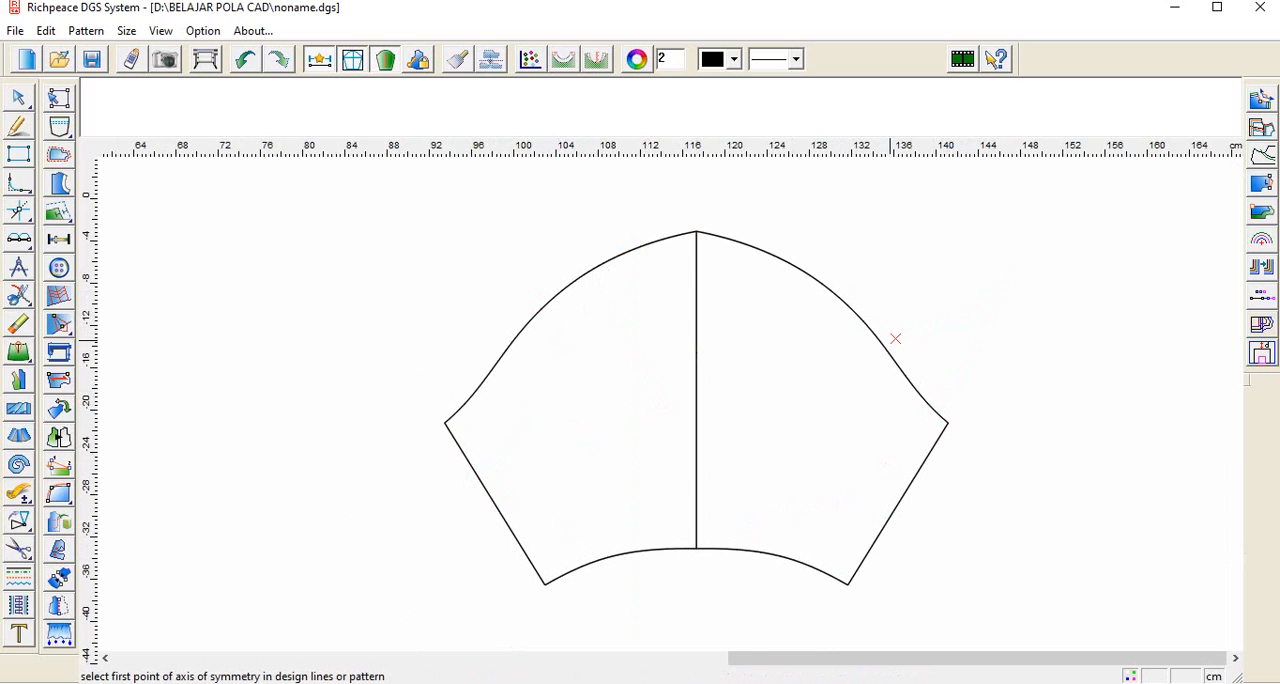
Step: Erase the vertical centre line between the two sleeve halves
left_click(895, 339)
left_click(18, 323)
left_click(700, 383)
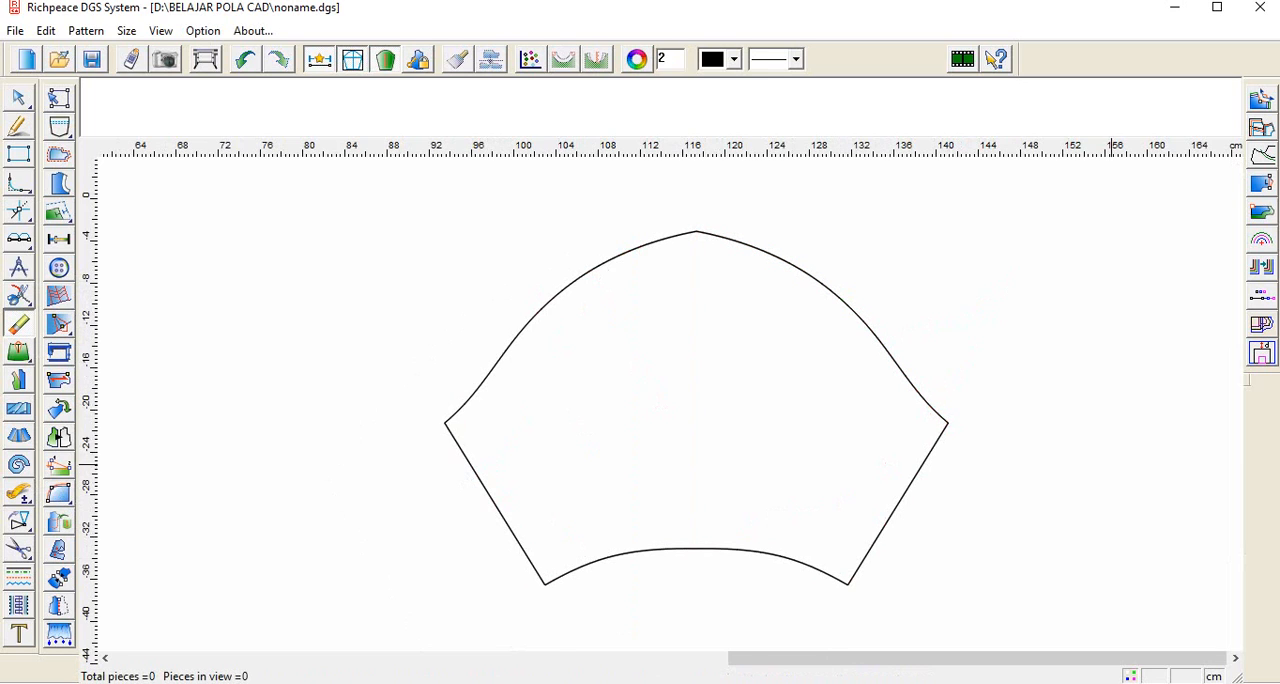
Step: Cut out a pattern piece from the full puff sleeve outline, using both cap curves, both underarm edges and the hem
scroll(922, 468, "down", 4)
scroll(673, 392, "up", 1)
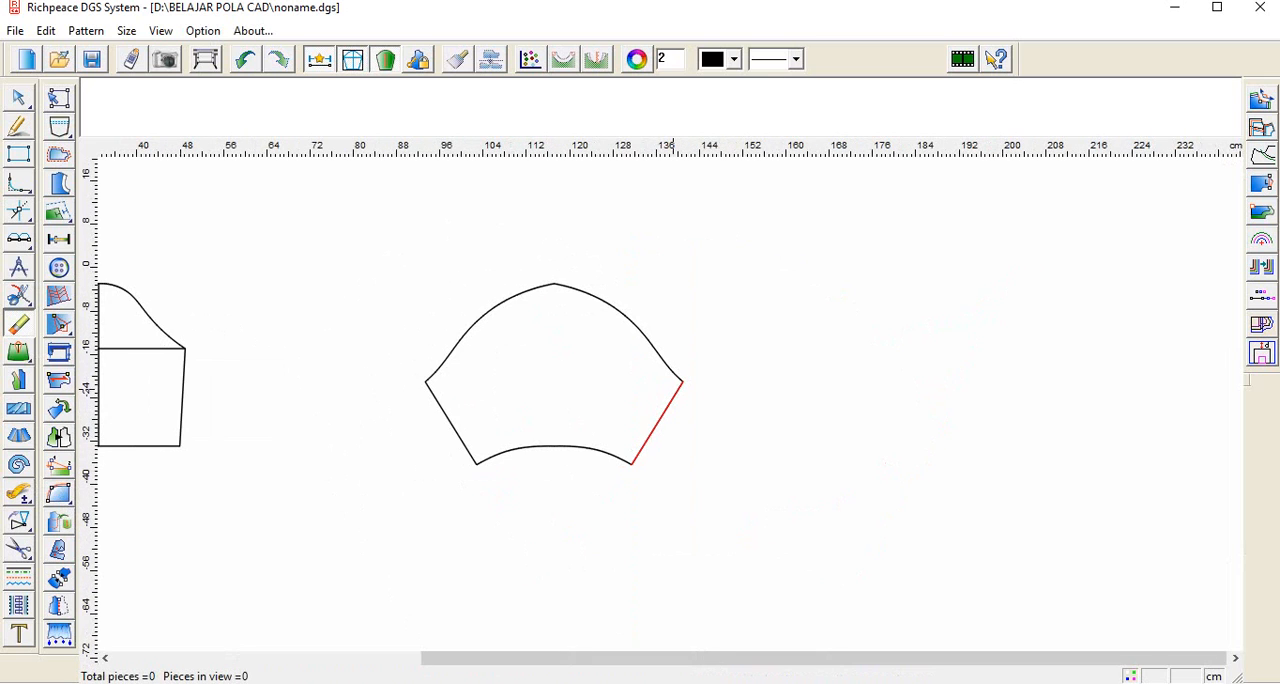
scroll(690, 402, "down", 1)
scroll(672, 390, "up", 2)
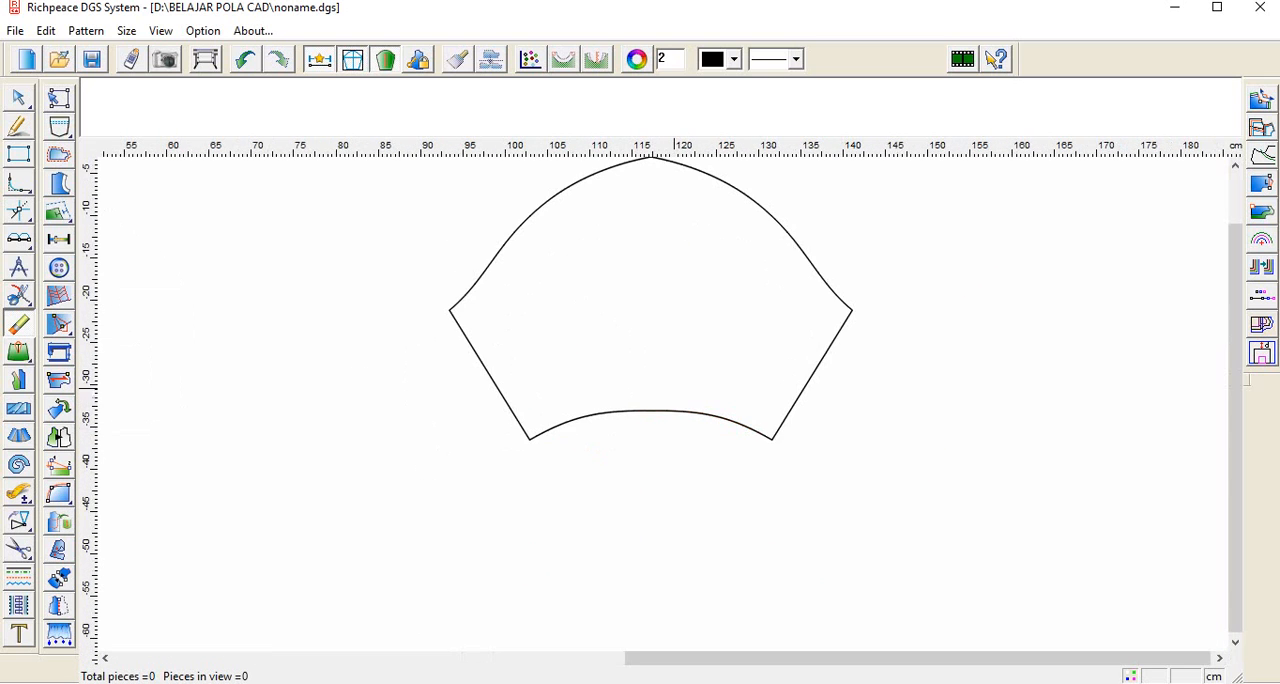
scroll(662, 400, "down", 1)
scroll(650, 415, "up", 1)
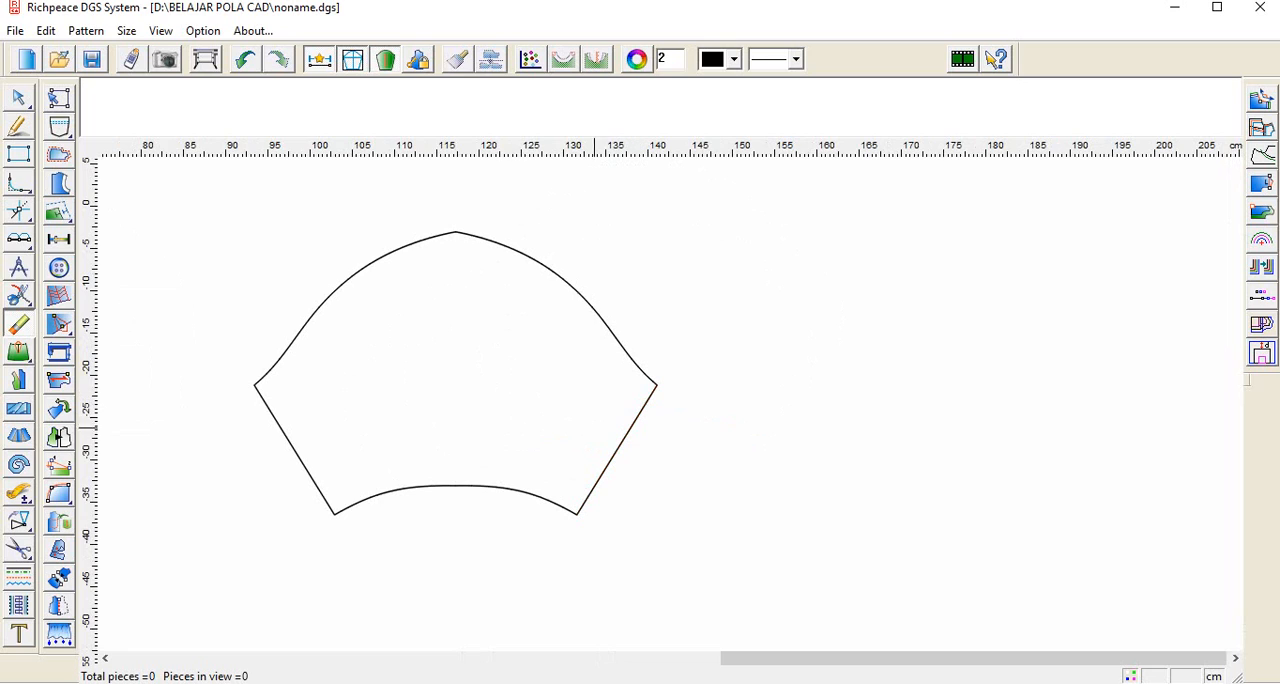
left_click(19, 549)
left_click(317, 311)
left_click(556, 272)
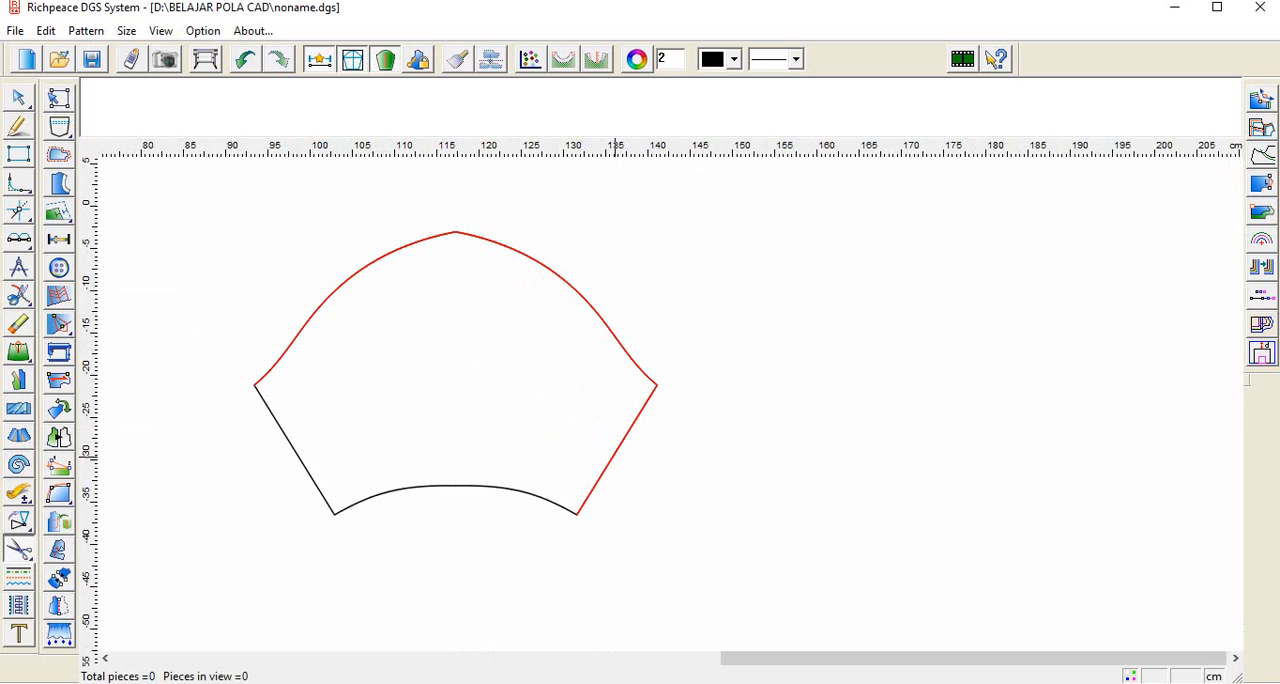
left_click(416, 488)
left_click(315, 481)
right_click(701, 284)
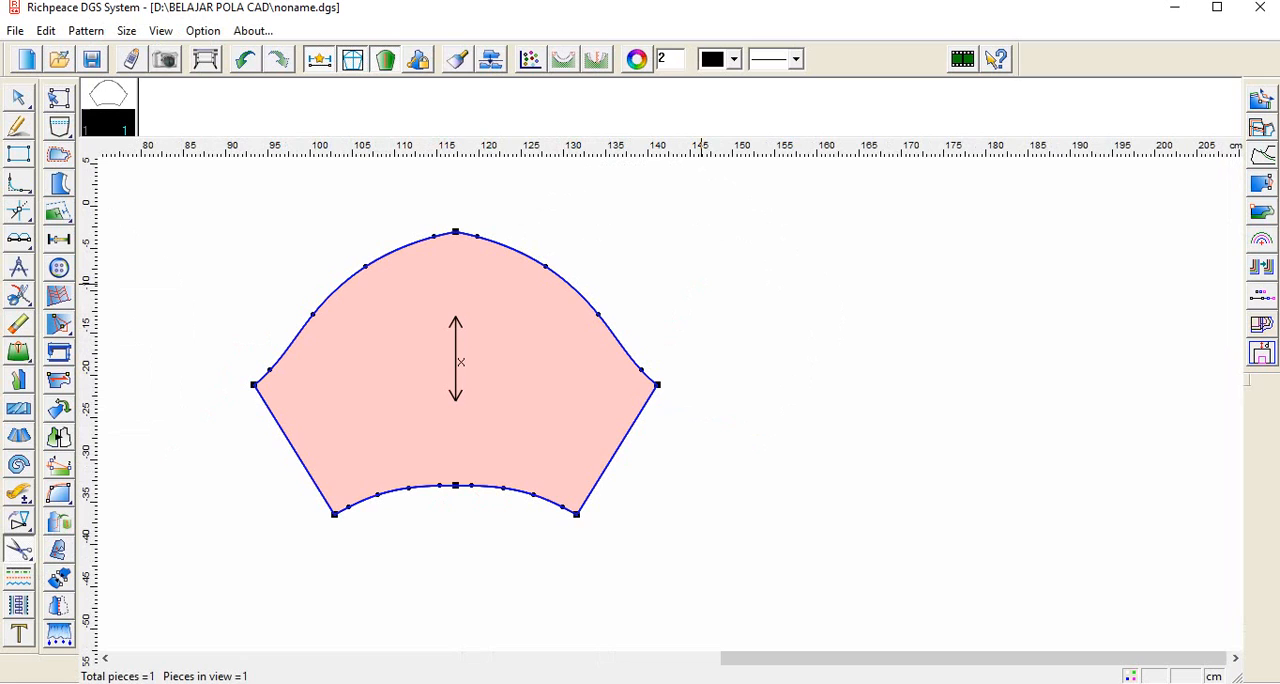
Step: Move the new sleeve piece to the empty area right of its draft outline
right_click(701, 284)
left_click(749, 326)
left_click(487, 366)
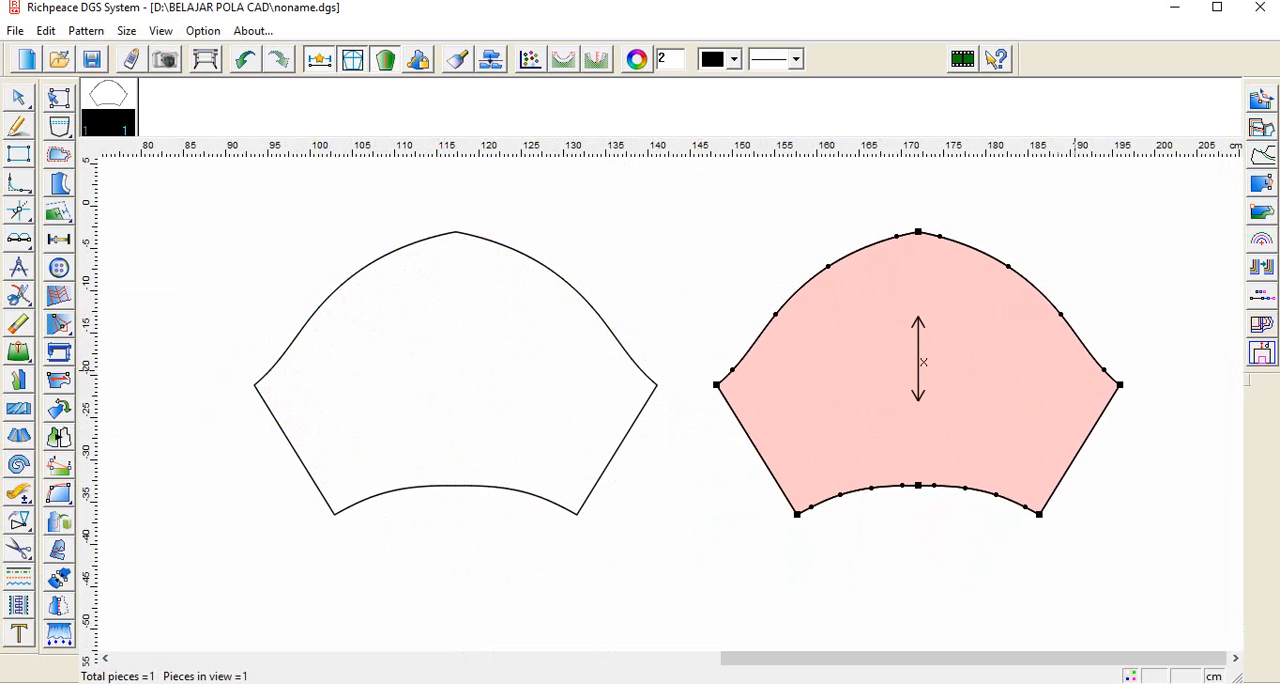
Step: Lengthen the sleeve piece's grainline at both ends so it runs from just below the cap peak to just above the hem
scroll(1111, 380, "down", 1)
scroll(524, 474, "down", 1)
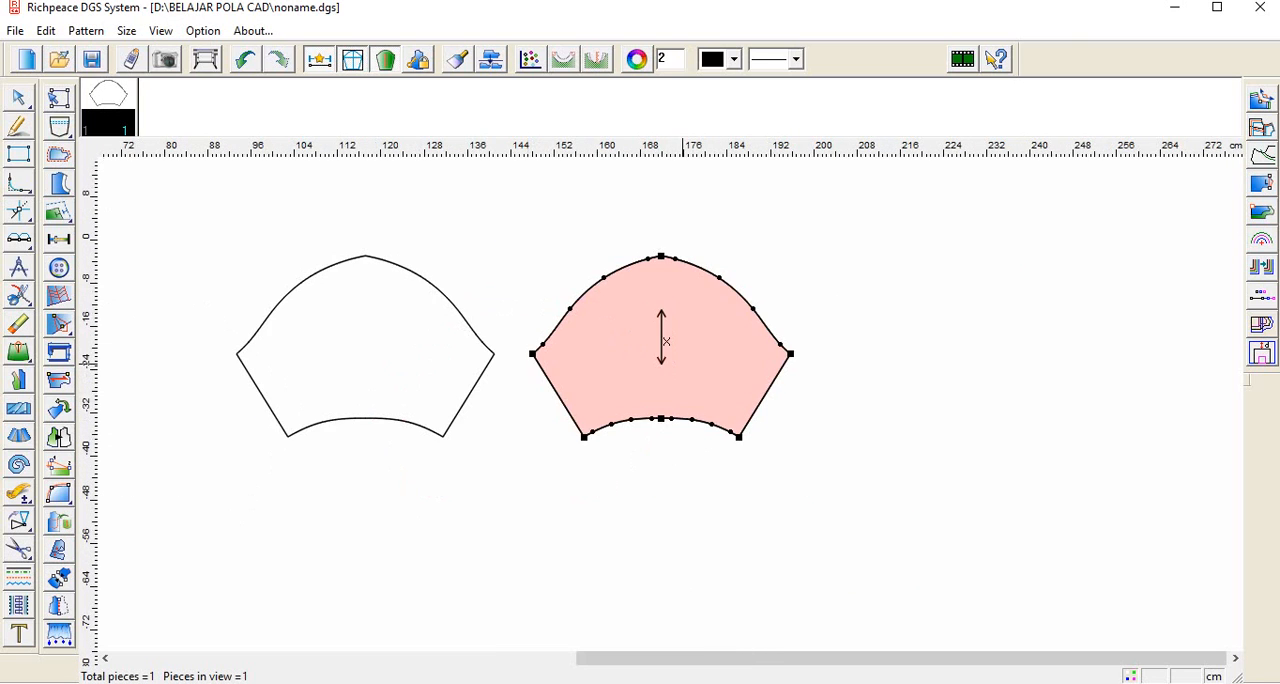
scroll(684, 358, "up", 1)
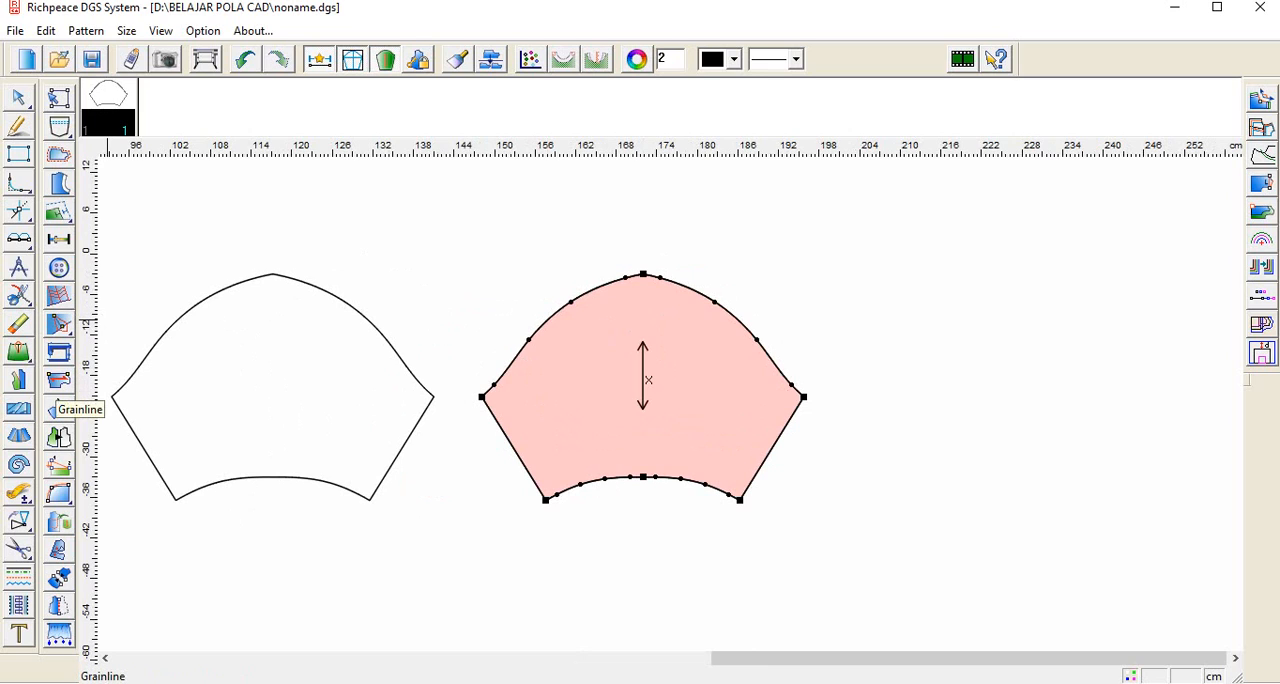
left_click(58, 382)
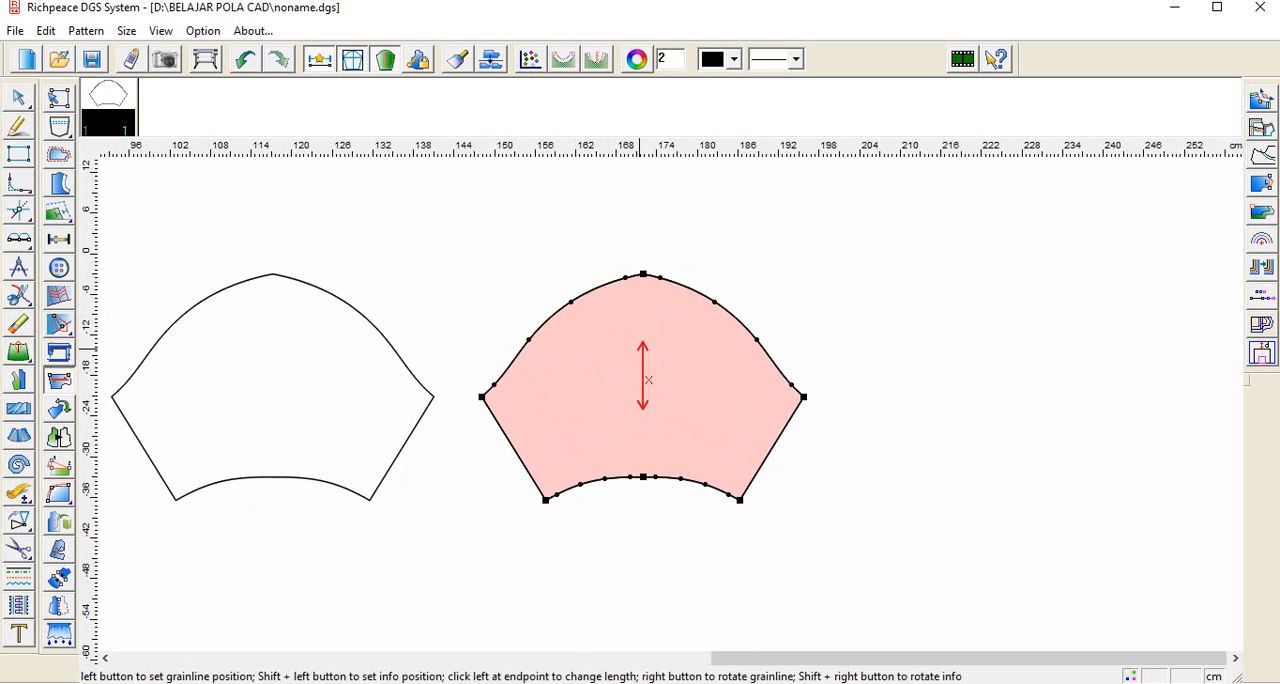
left_click(641, 345)
left_click(636, 290)
left_click(642, 408)
left_click(642, 462)
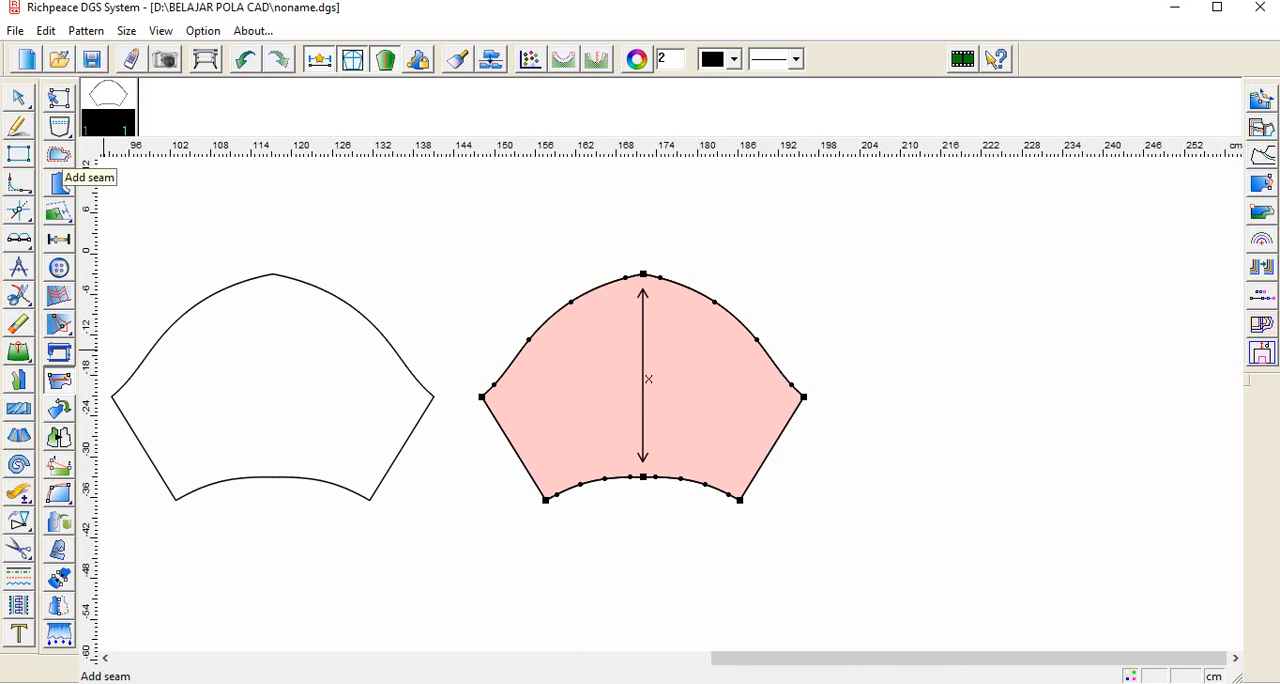
Step: Add a seam of 2 cm at both start and end points around the cap, right underarm edge and hem of the piece
left_click(58, 155)
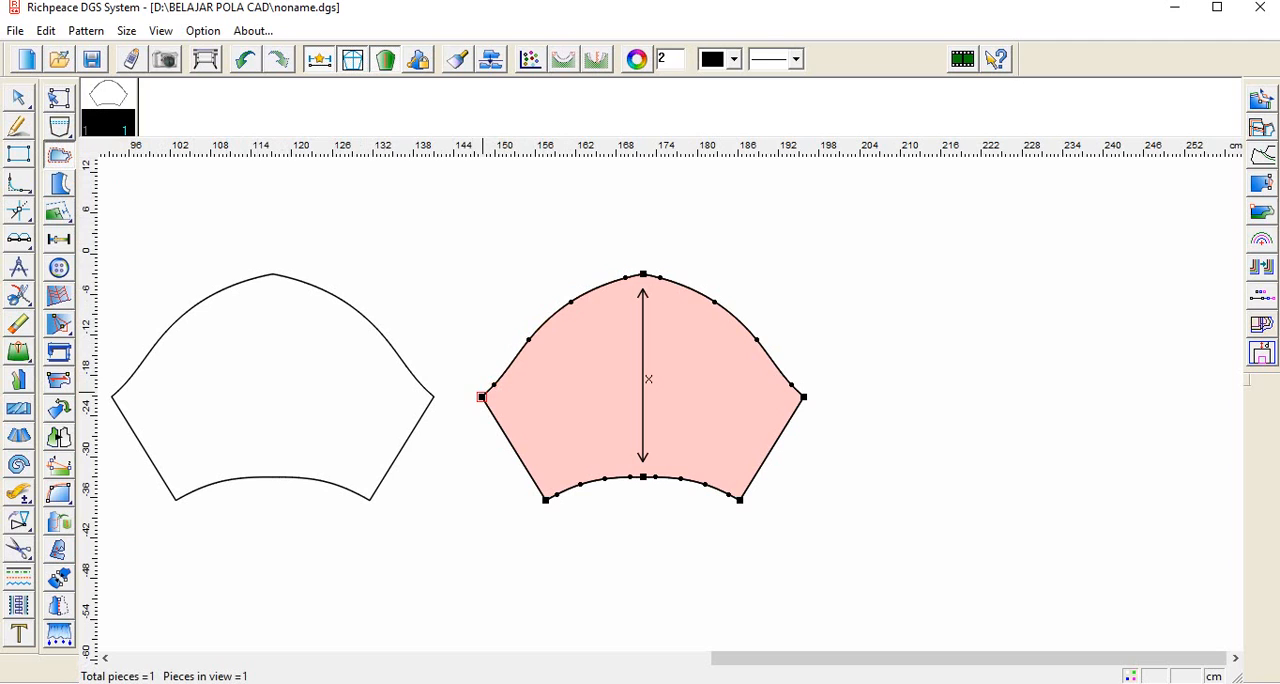
left_click_drag(484, 397, 545, 501)
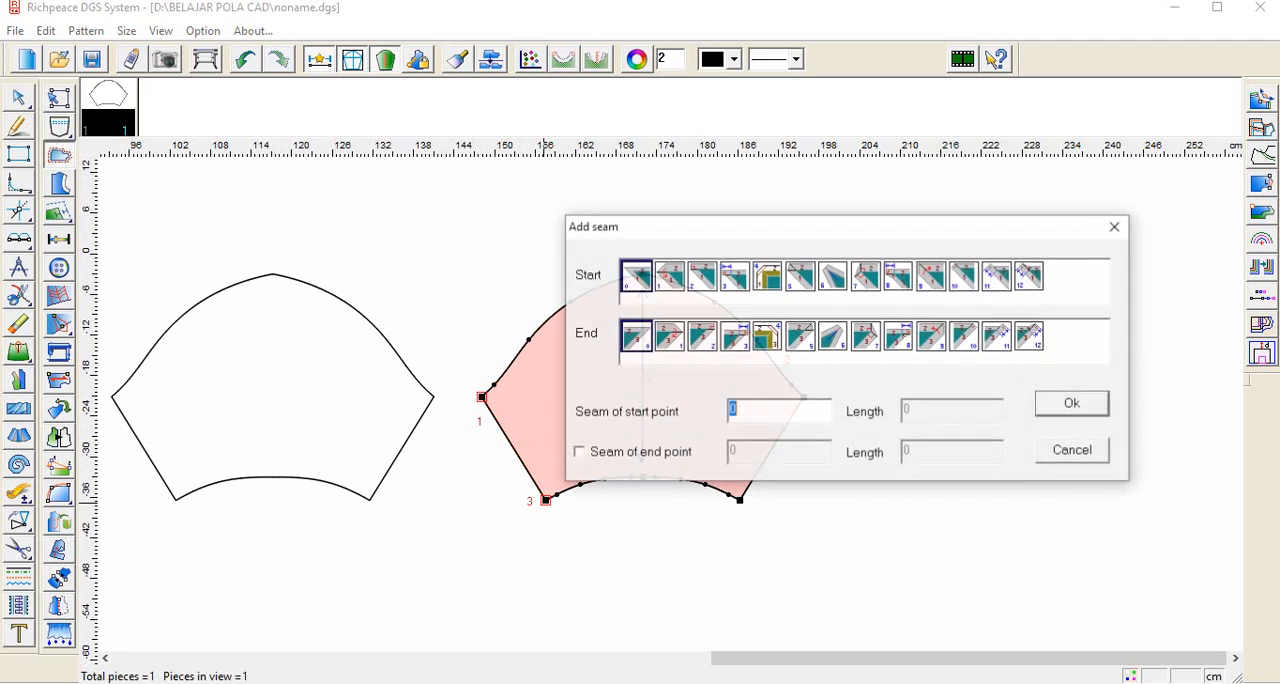
type("2")
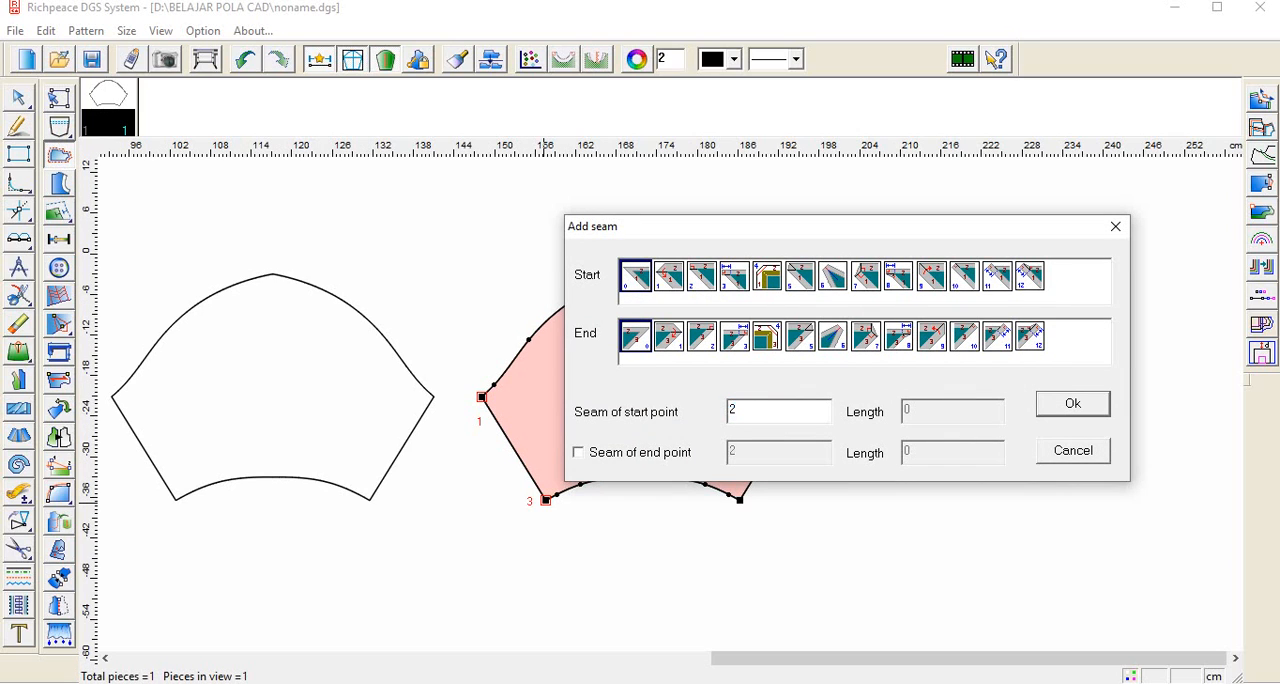
left_click(578, 453)
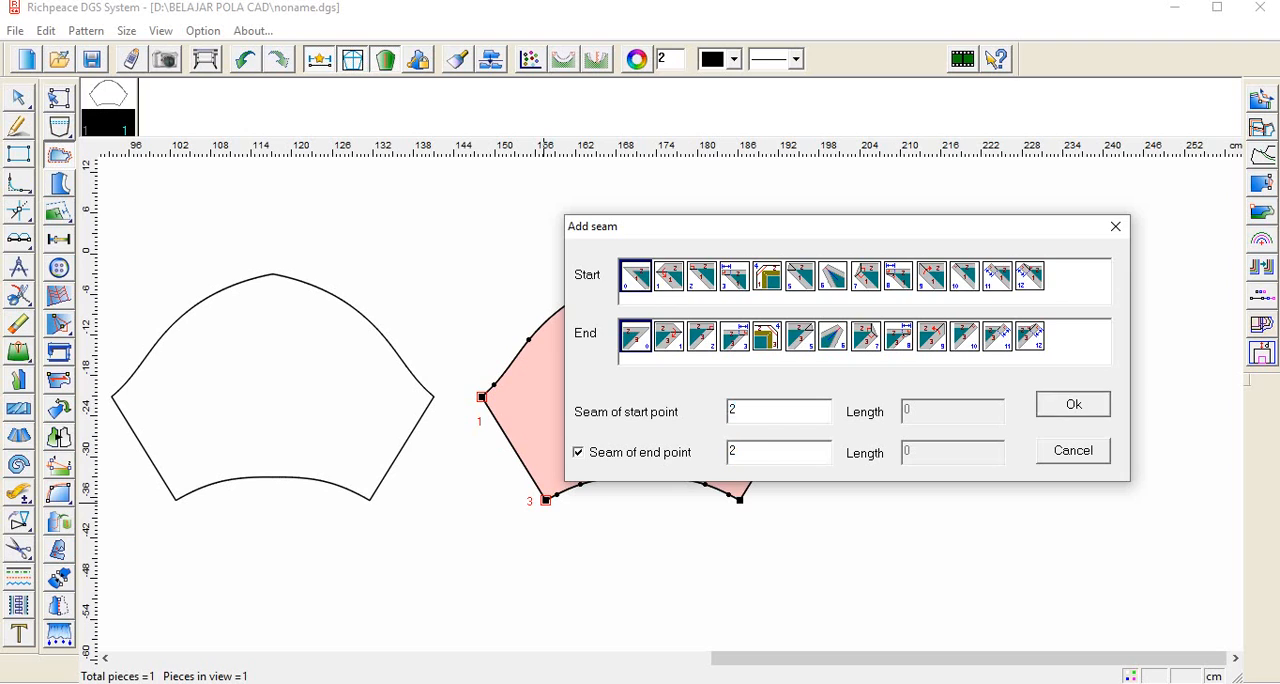
key("Return")
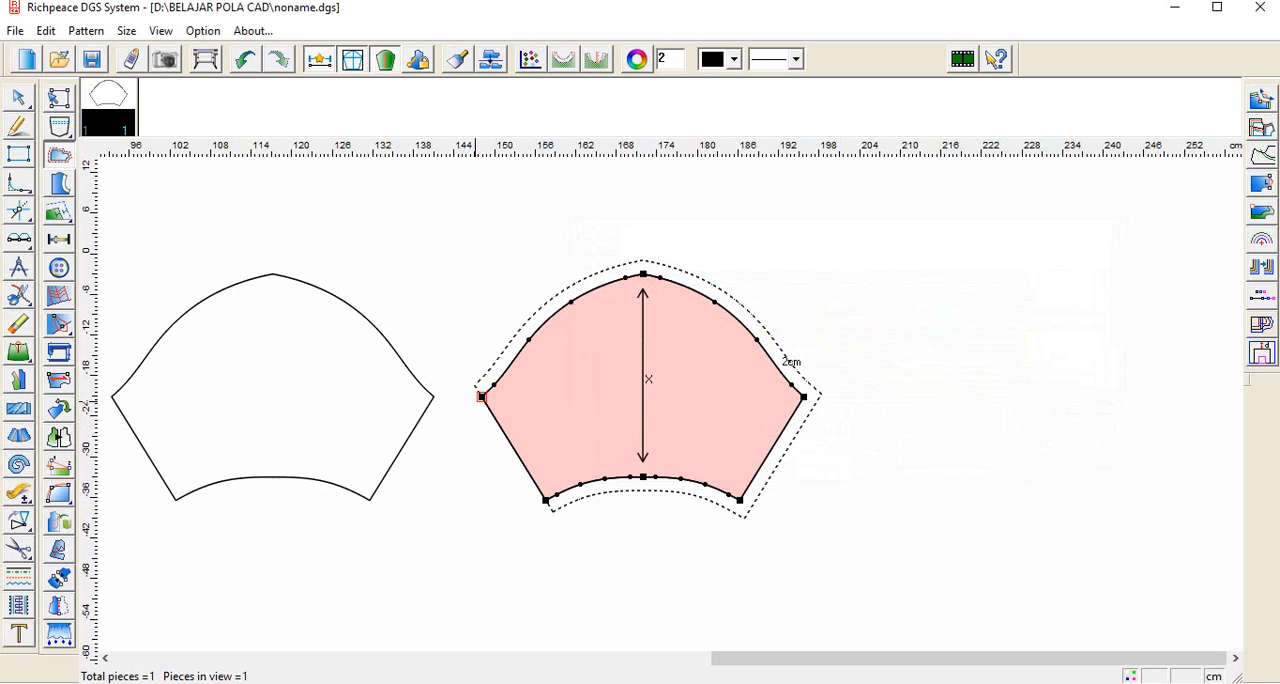
Step: Add a 2 cm seam allowance along the piece's left underarm edge, between the hem corner and the underarm point
left_click_drag(482, 397, 545, 506)
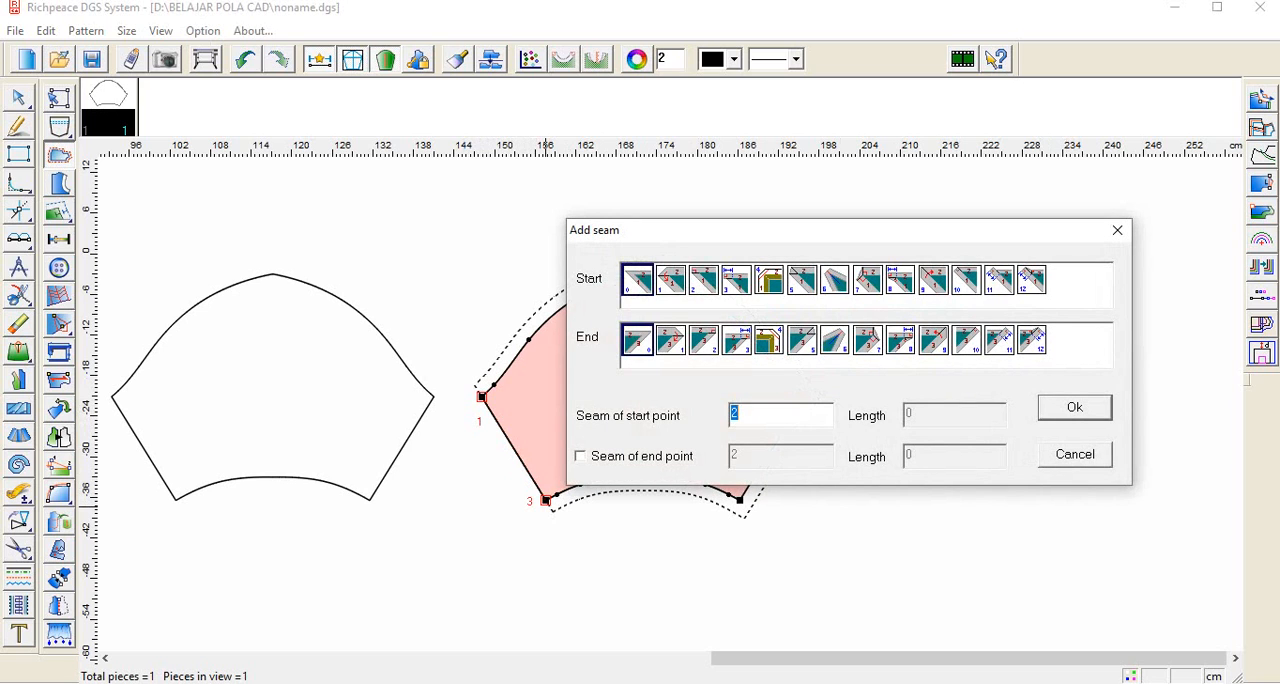
key("Return")
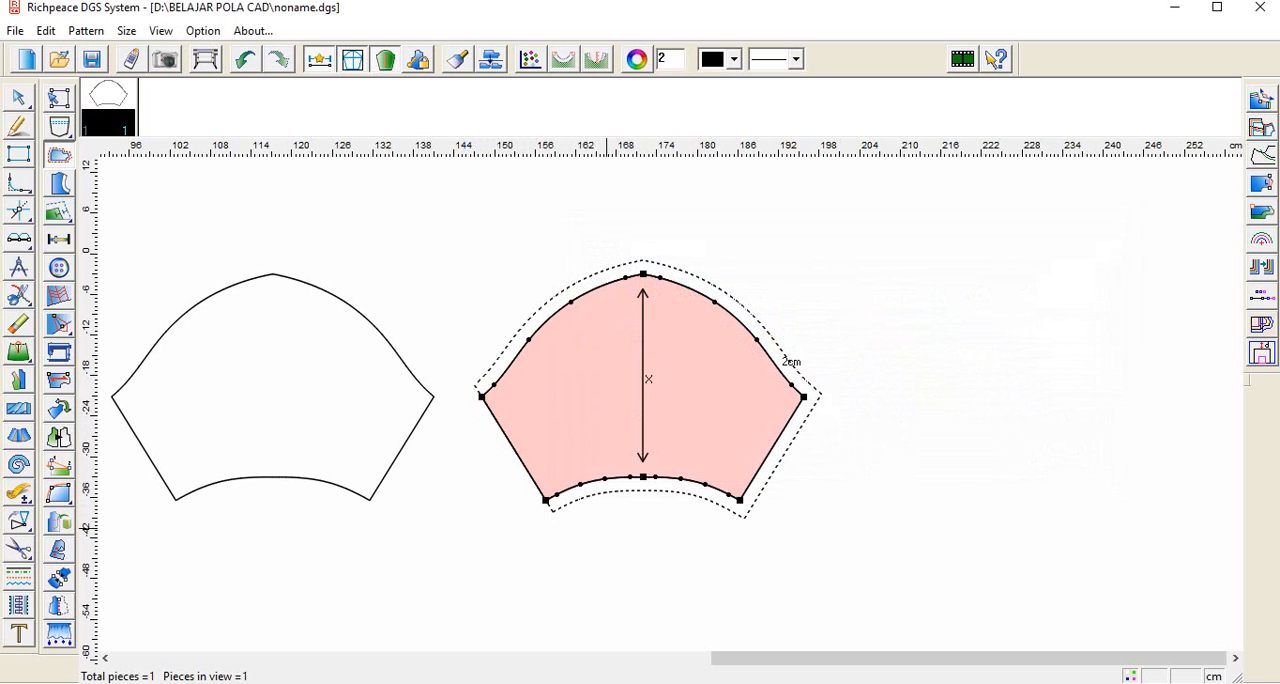
left_click_drag(546, 500, 483, 396)
type("2")
left_click(1009, 586)
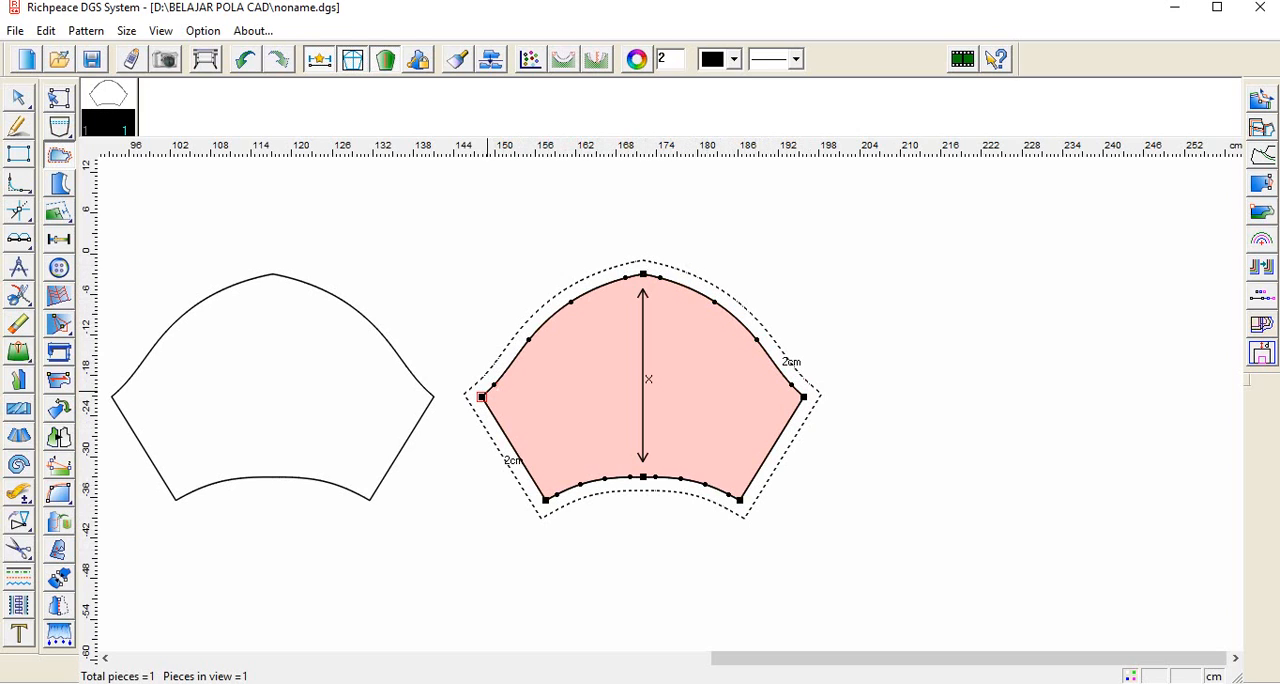
Step: Set a 1.5 cm seam allowance around the piece's cap, from the left underarm point to the right underarm point
left_click(481, 397)
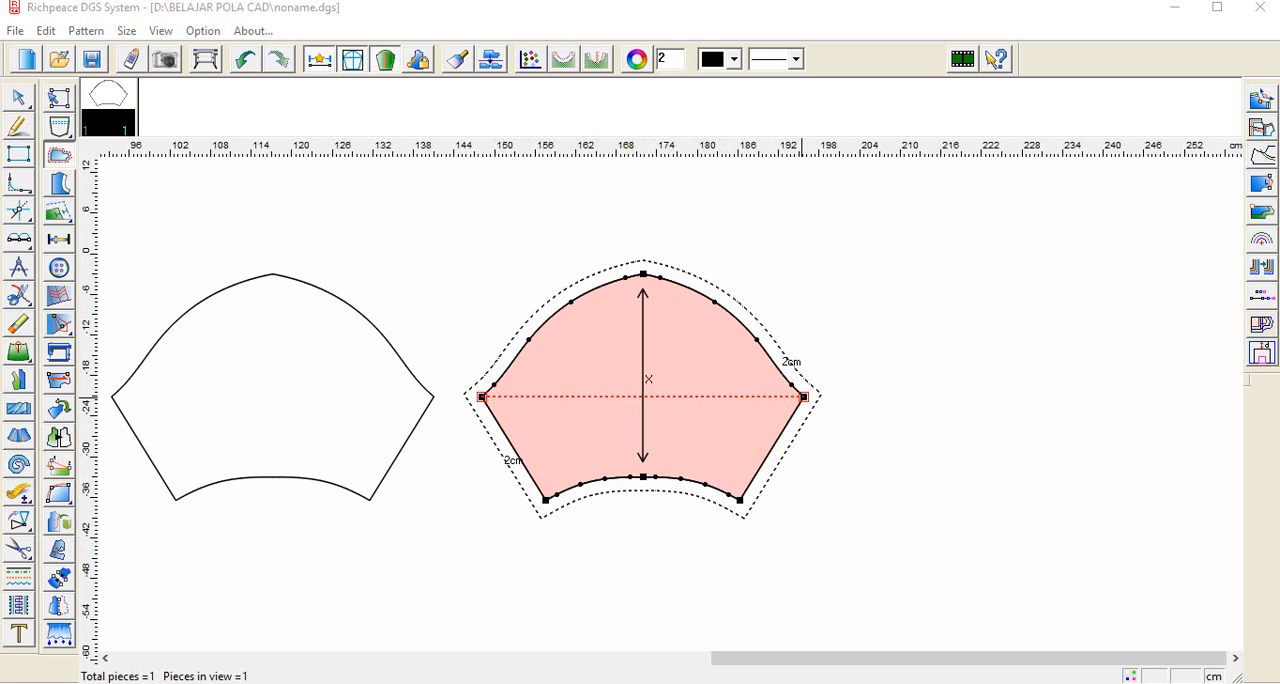
left_click(804, 397)
type("1")
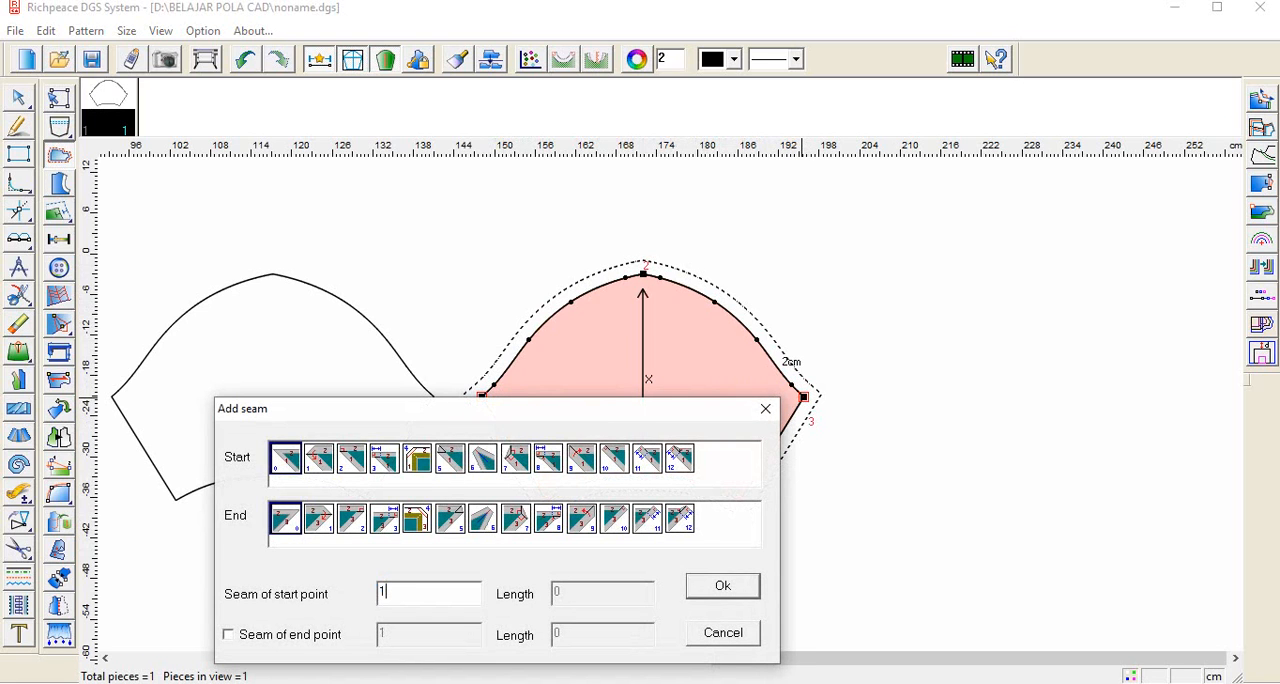
type(".5")
key("Return")
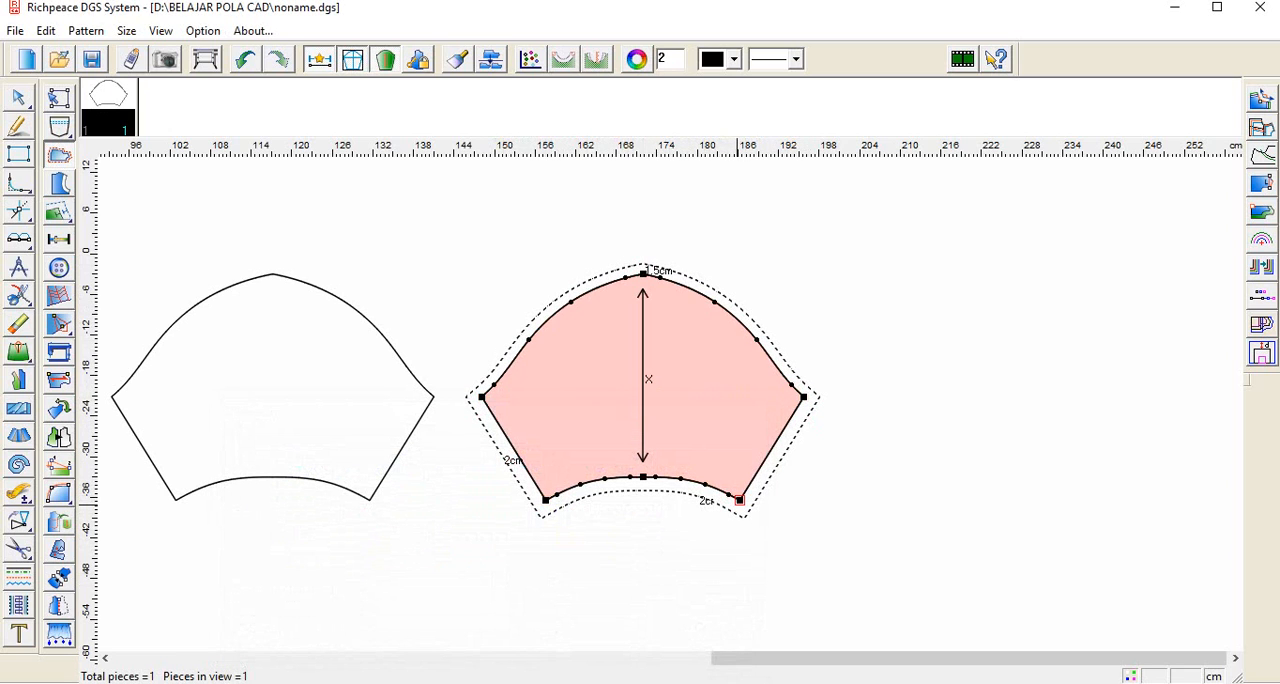
Step: Set a 4 cm seam allowance along the piece's hem, between the right and left hem corners
left_click(739, 499)
left_click(545, 499)
left_click_drag(739, 499, 546, 499)
type("4")
left_click(1077, 398)
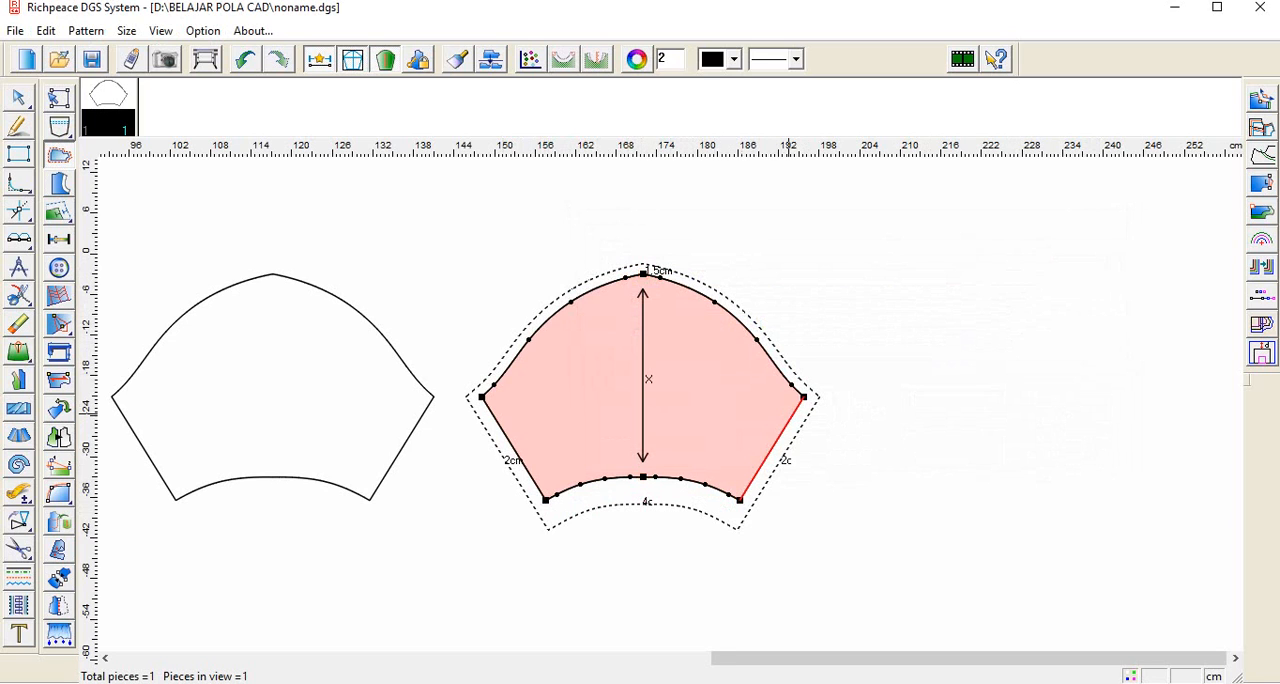
Step: Examine the piece's seam allowances and compare its shape with the draft outline and the original sleeve
key("minus")
scroll(493, 383, "up", 2)
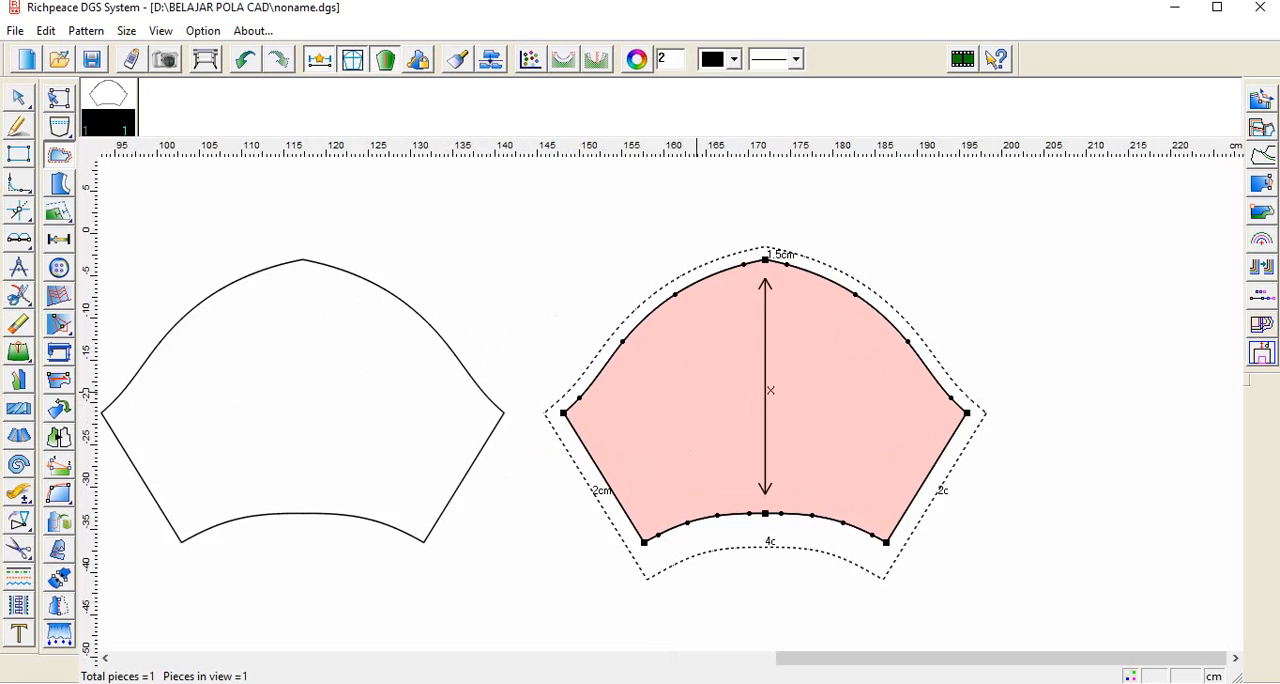
scroll(692, 397, "down", 2)
scroll(694, 470, "down", 2)
scroll(682, 395, "down", 1)
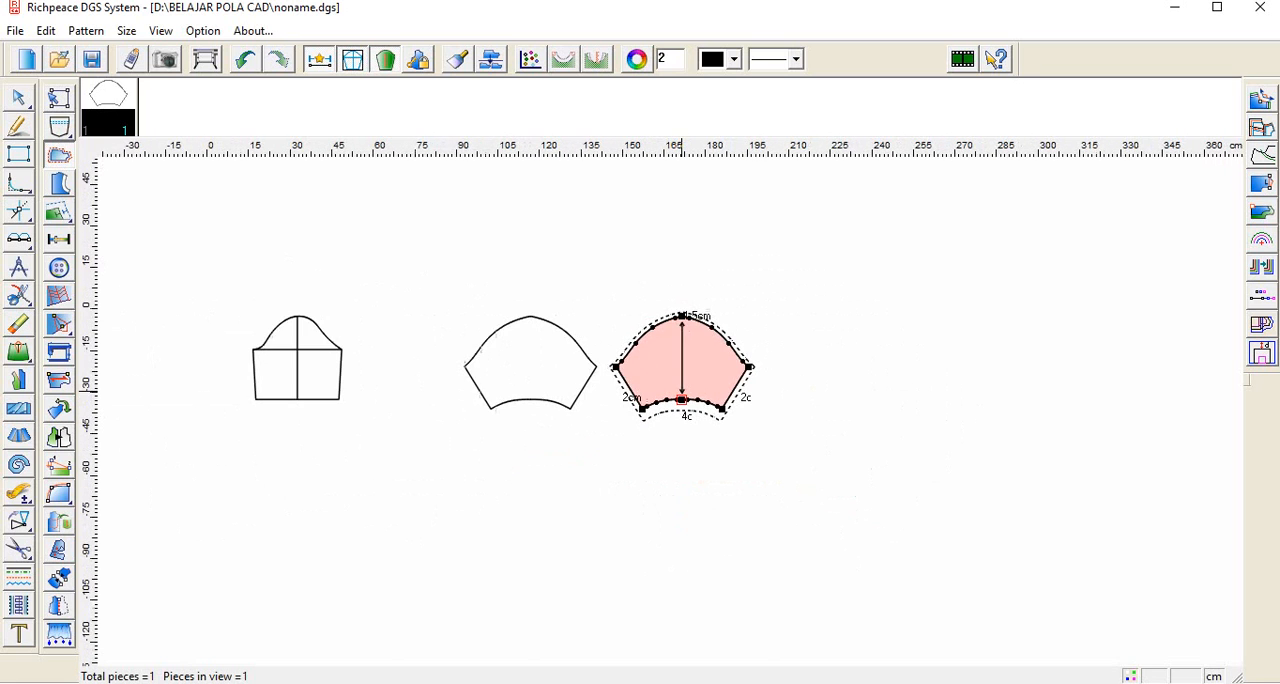
scroll(682, 385, "down", 1)
scroll(645, 410, "up", 2)
scroll(648, 410, "up", 1)
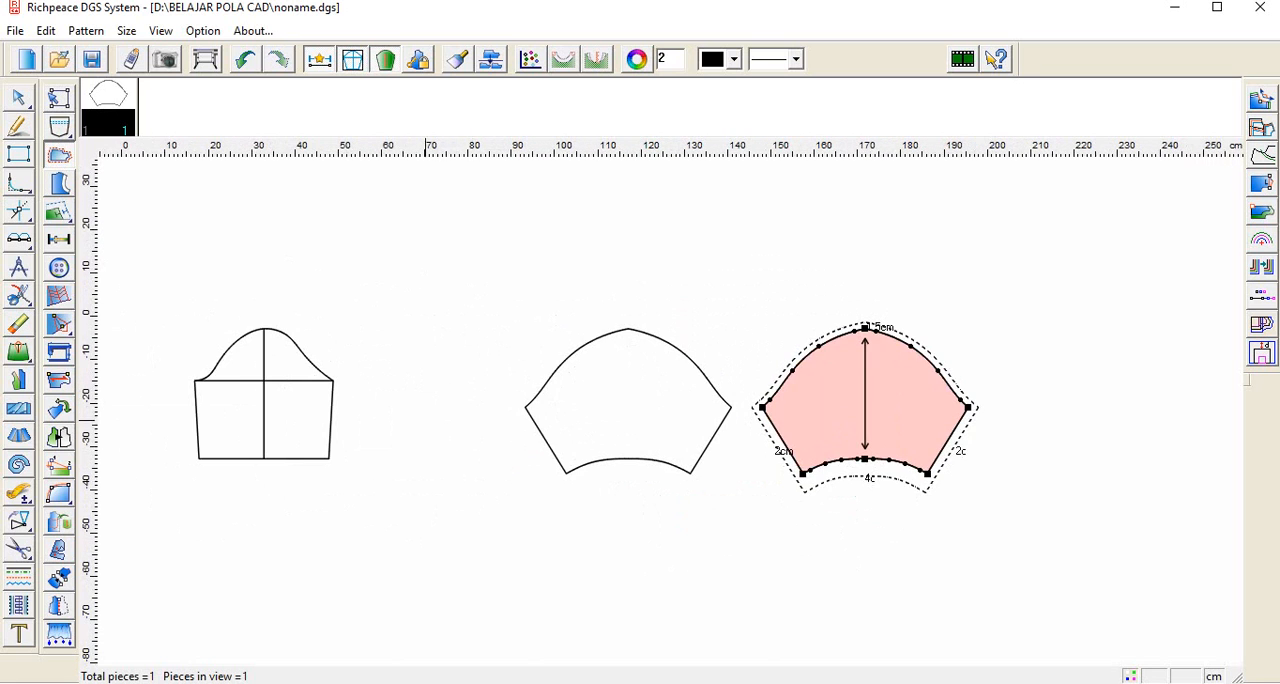
scroll(700, 415, "down", 2)
scroll(740, 480, "up", 3)
scroll(793, 552, "up", 1)
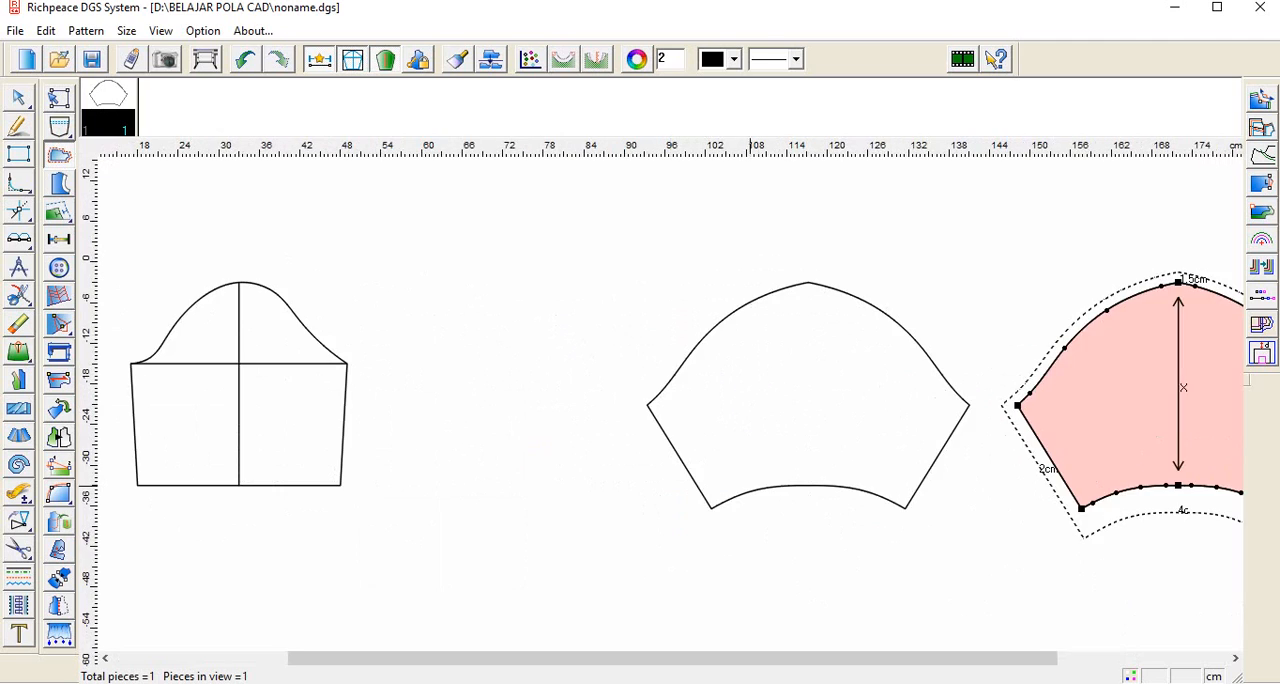
scroll(878, 570, "down", 1)
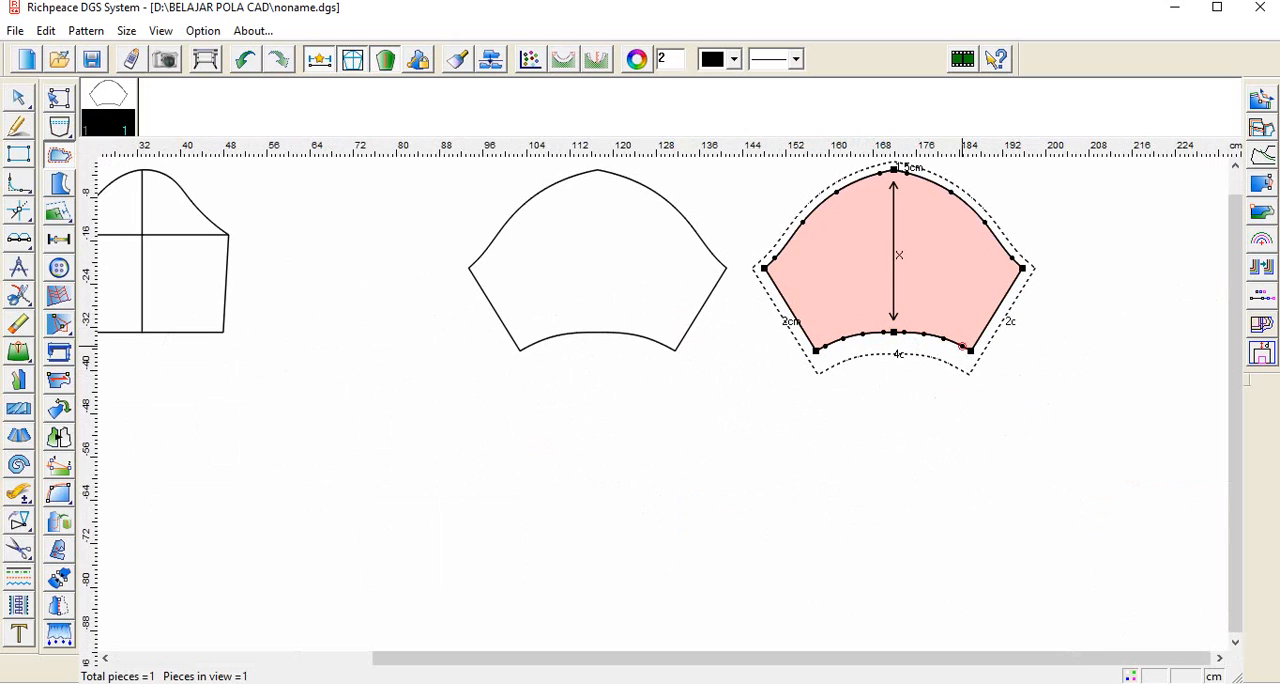
Step: Try to measure the draft outline's hem from its midpoint along the right half with Compare length
key("r")
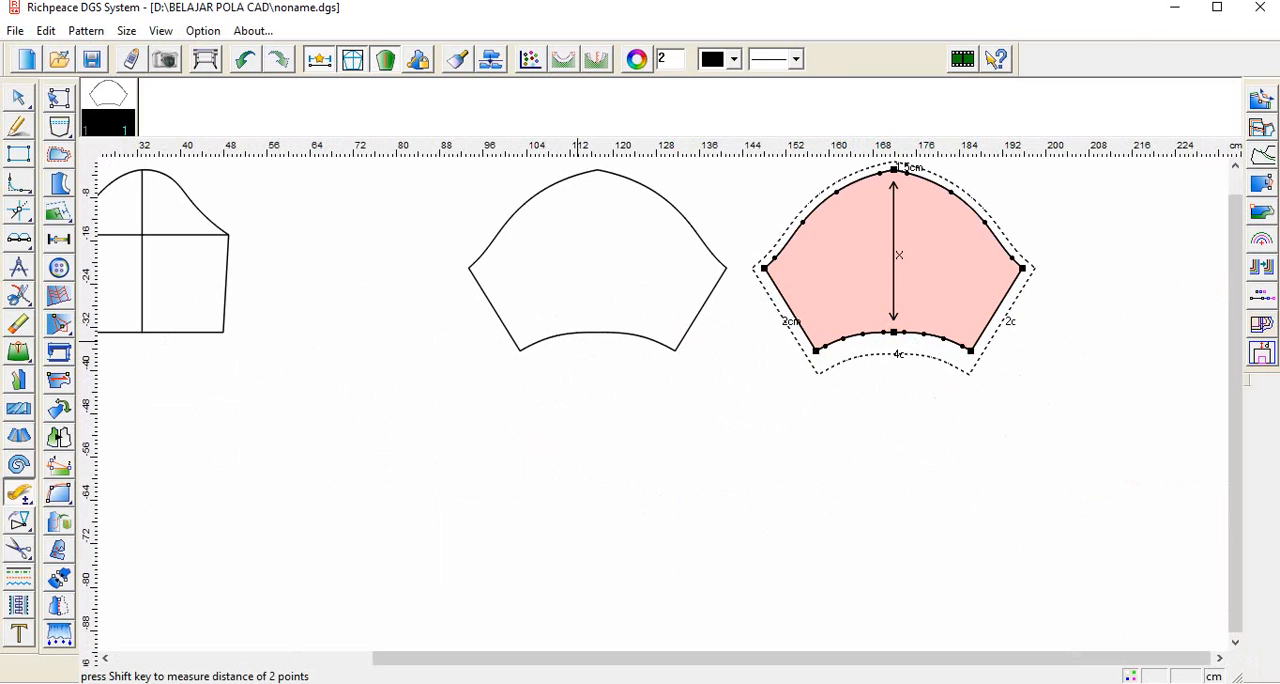
left_click(597, 332)
left_click(664, 347)
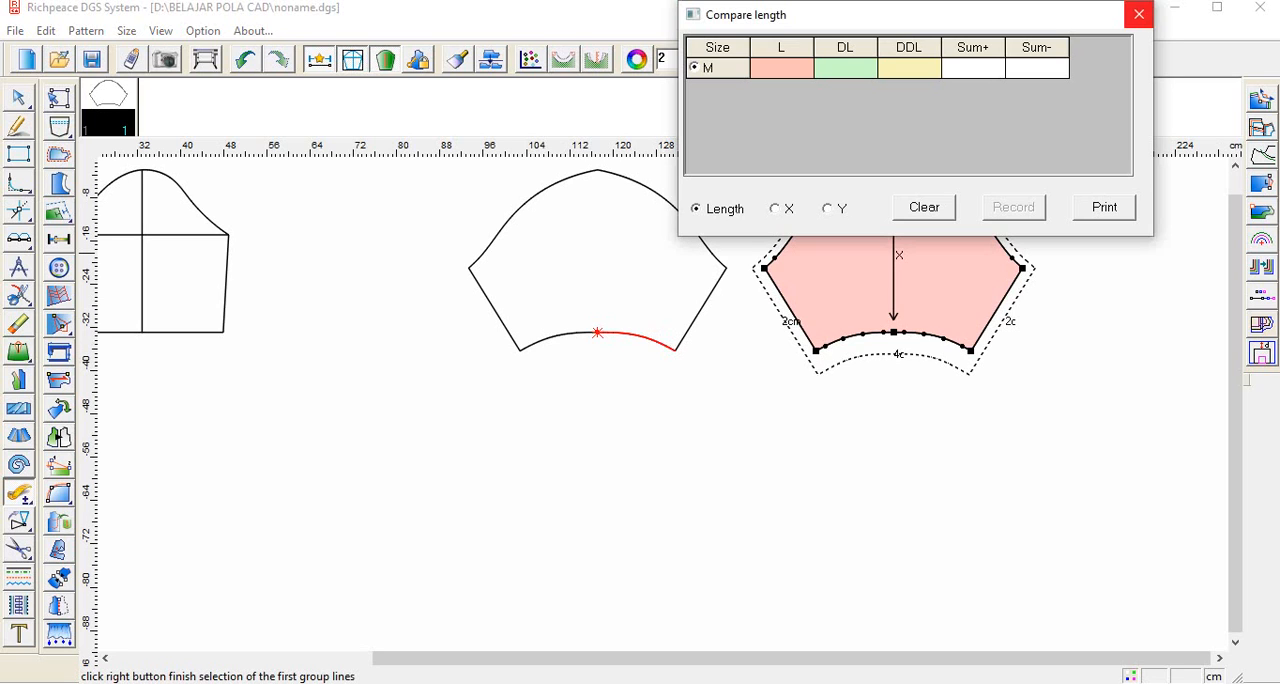
left_click(1139, 14)
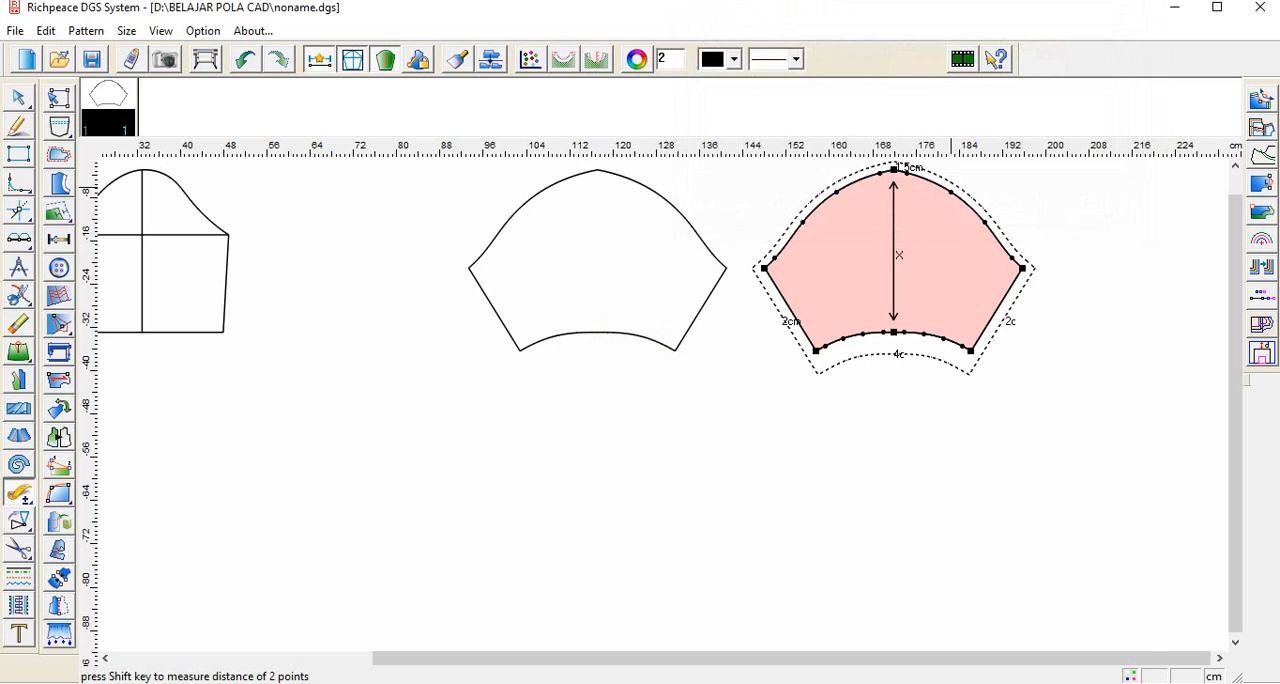
Step: Join the left and right halves of the draft outline's hem into a single curve with Snip curve
left_click(19, 98)
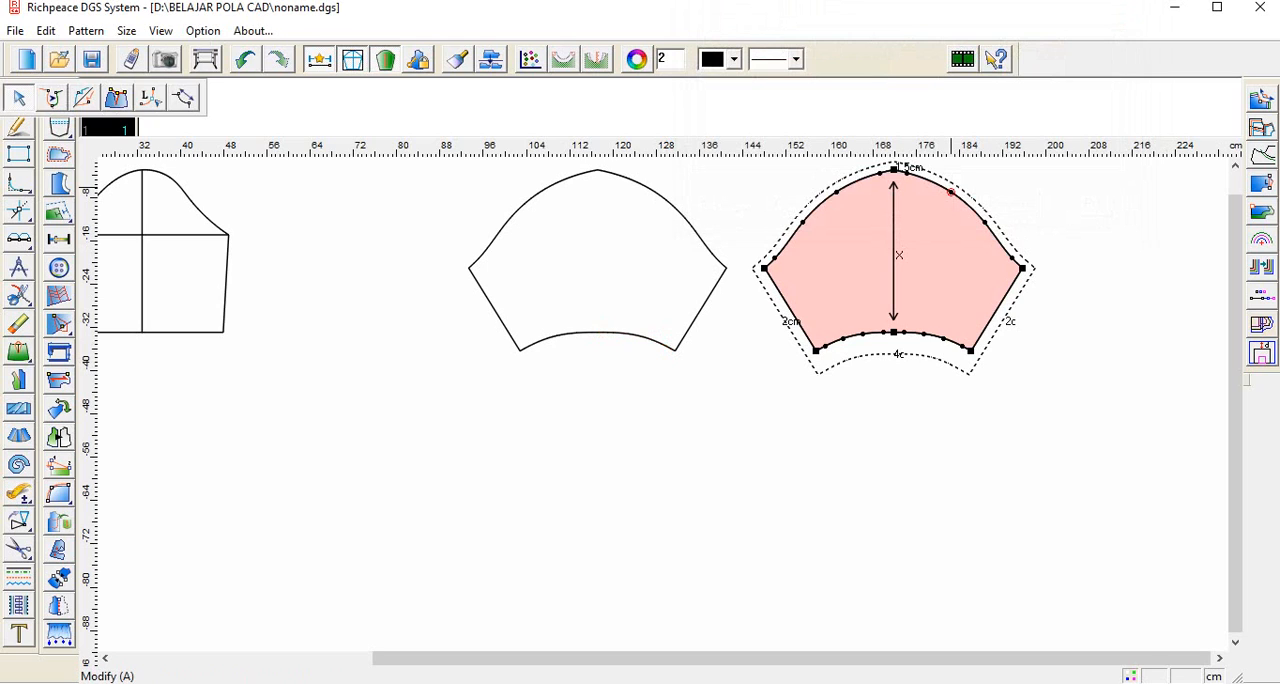
left_click(19, 295)
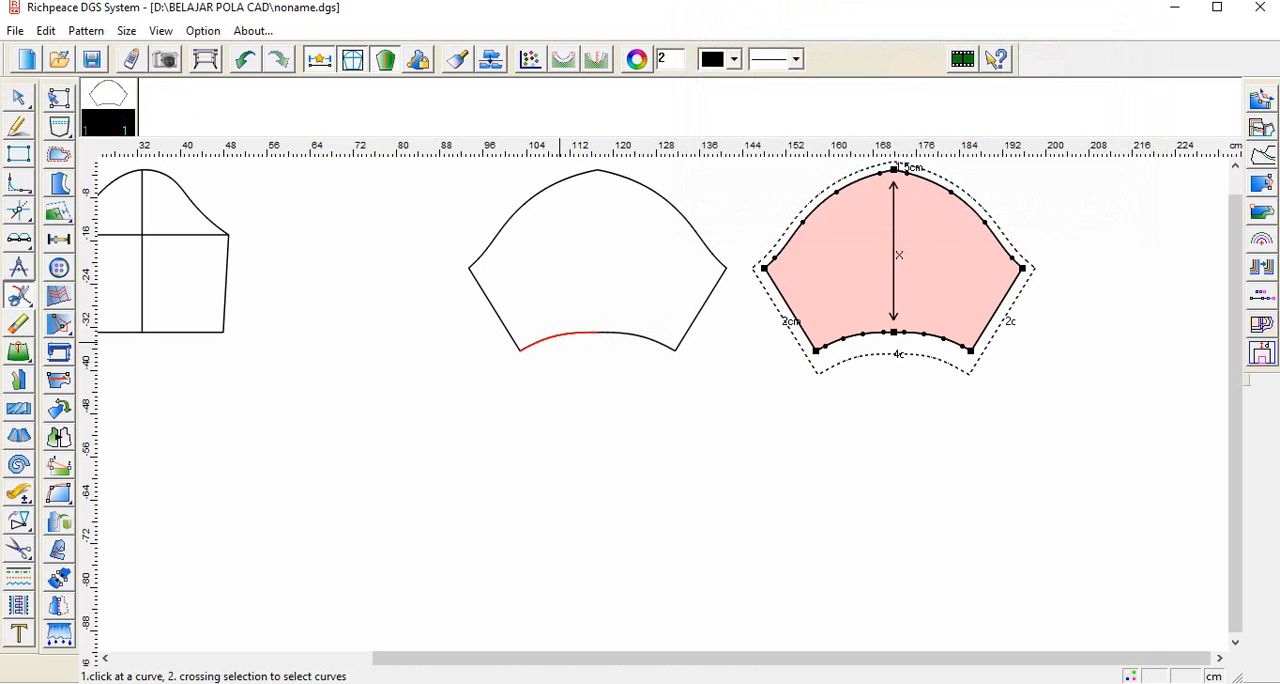
left_click(19, 492)
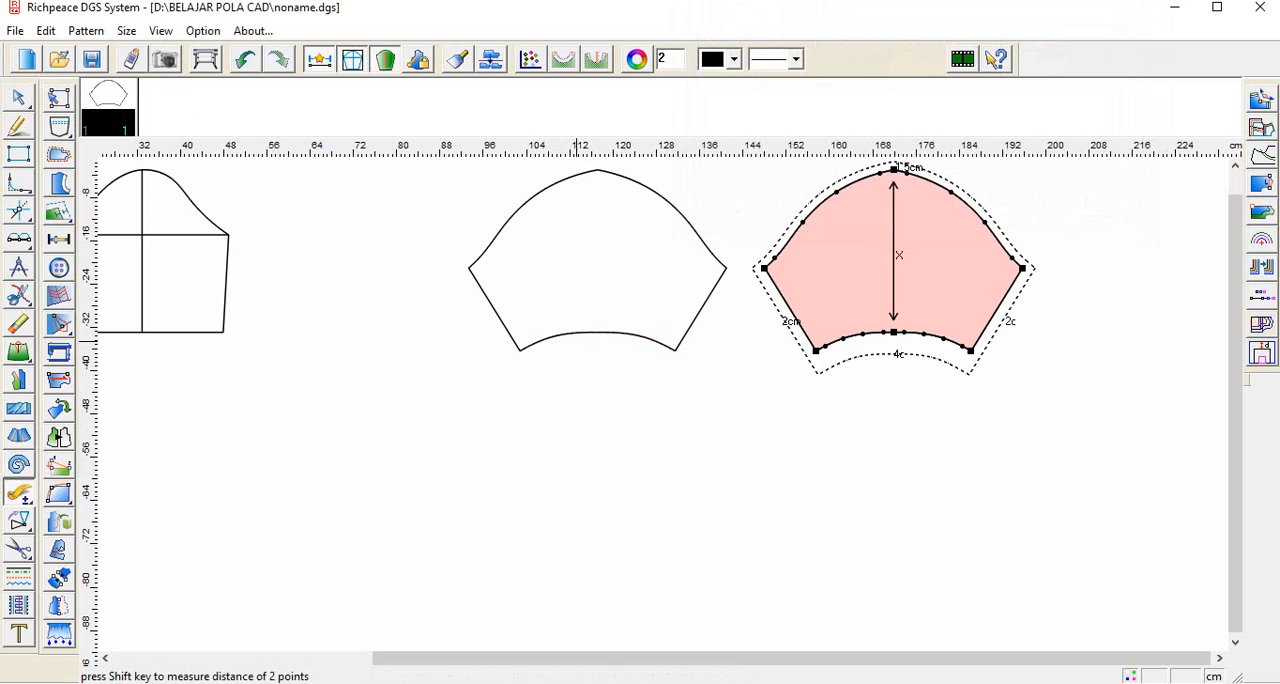
left_click(19, 98)
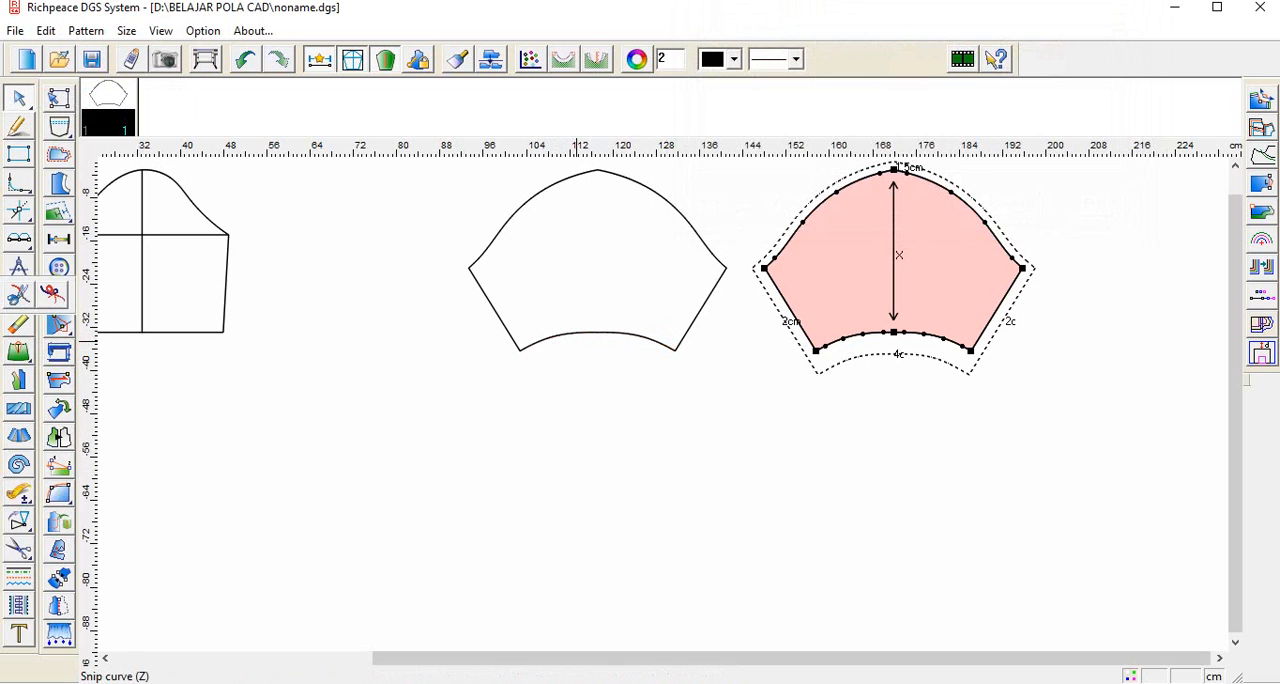
left_click(19, 295)
left_click(629, 334)
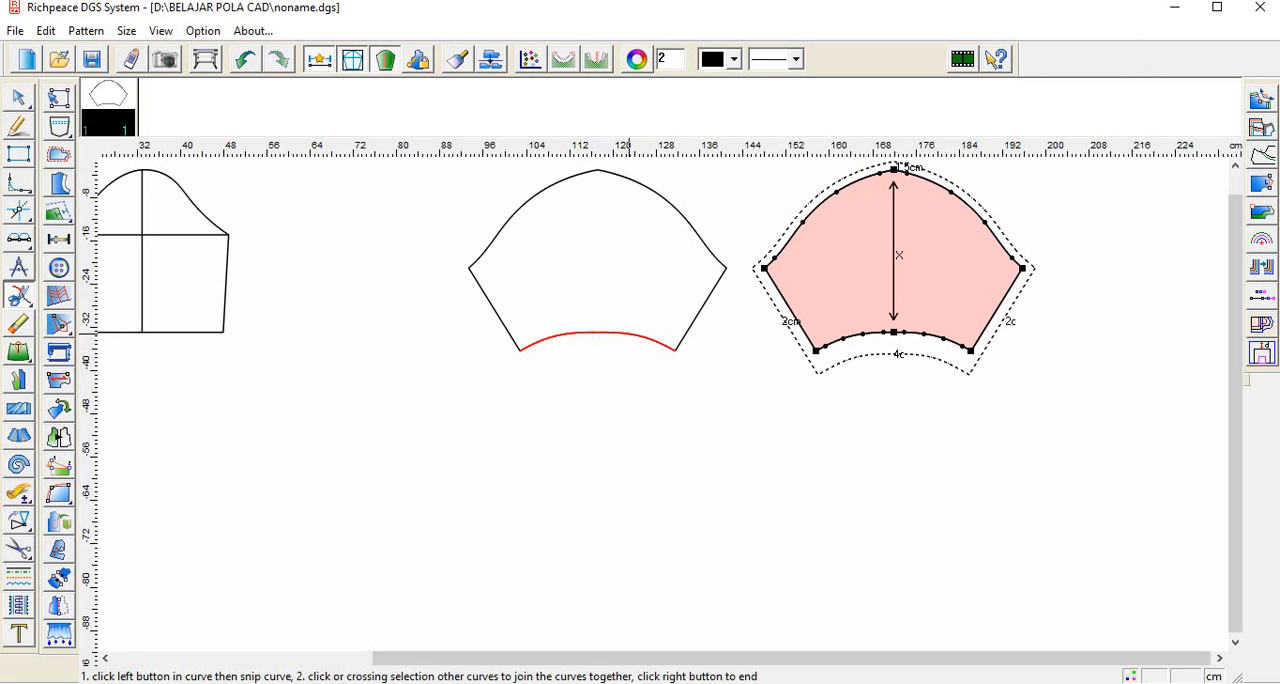
right_click(654, 380)
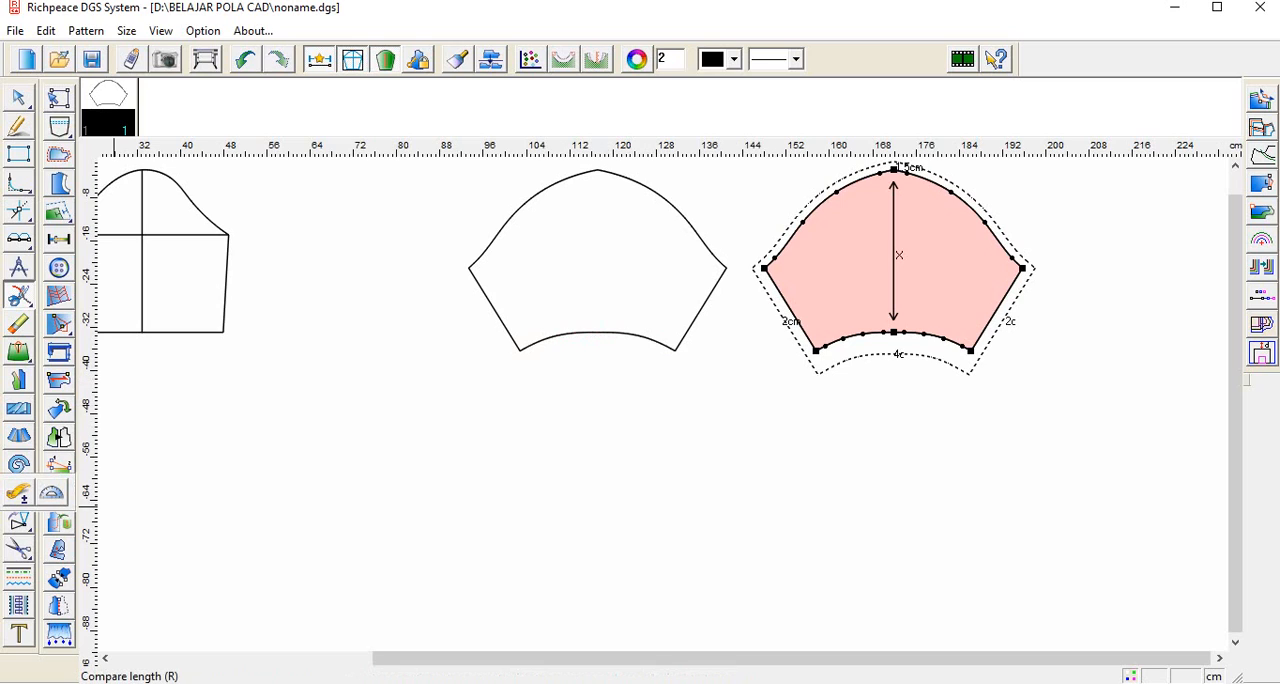
Step: Measure the length of the draft outline's joined hem curve with Compare length
left_click(19, 493)
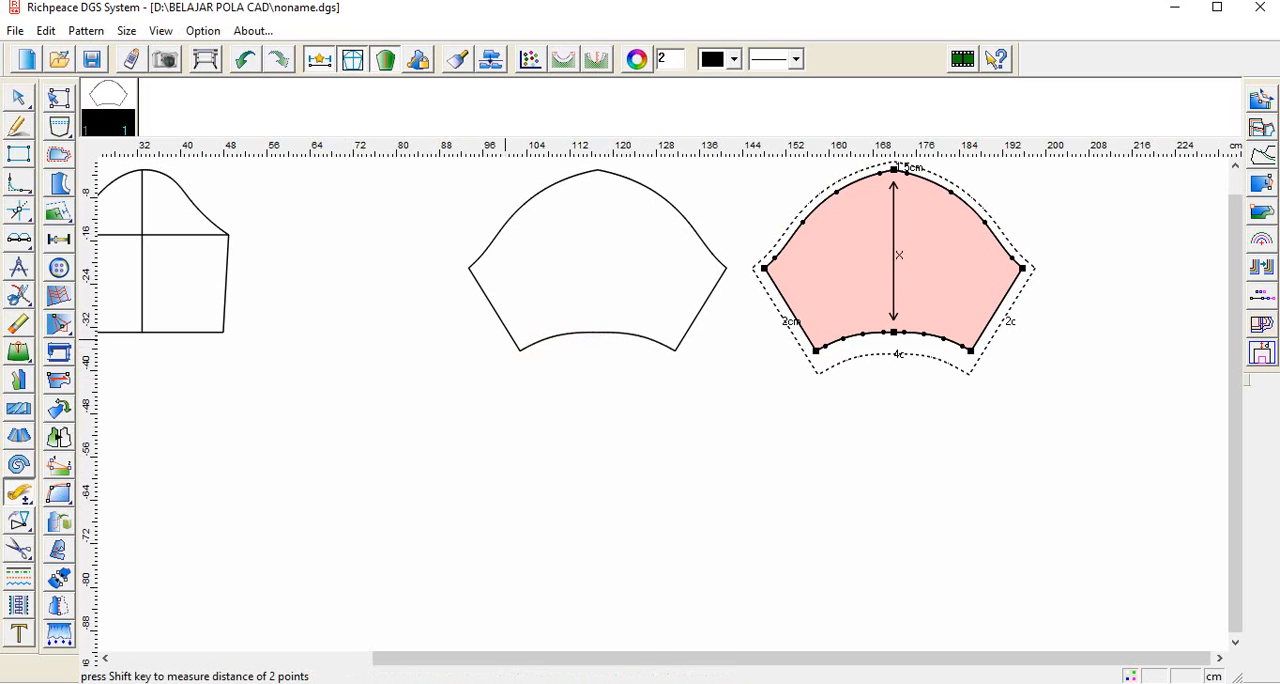
left_click(579, 335)
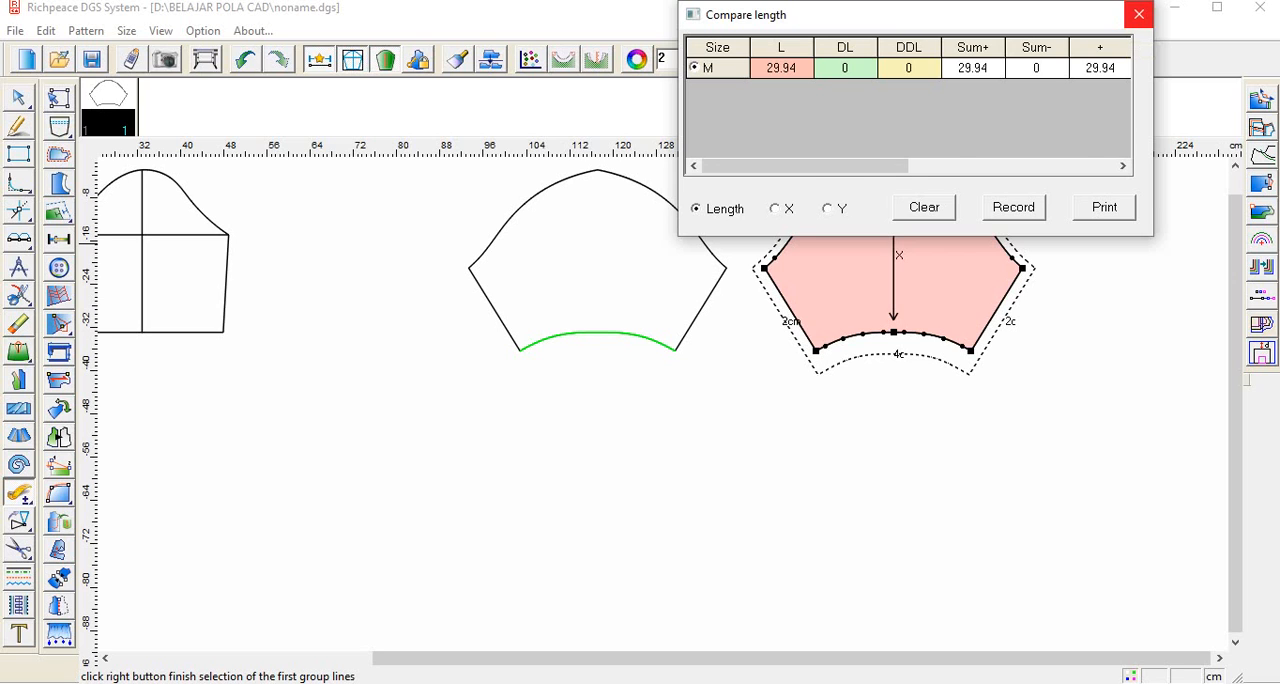
left_click(1138, 14)
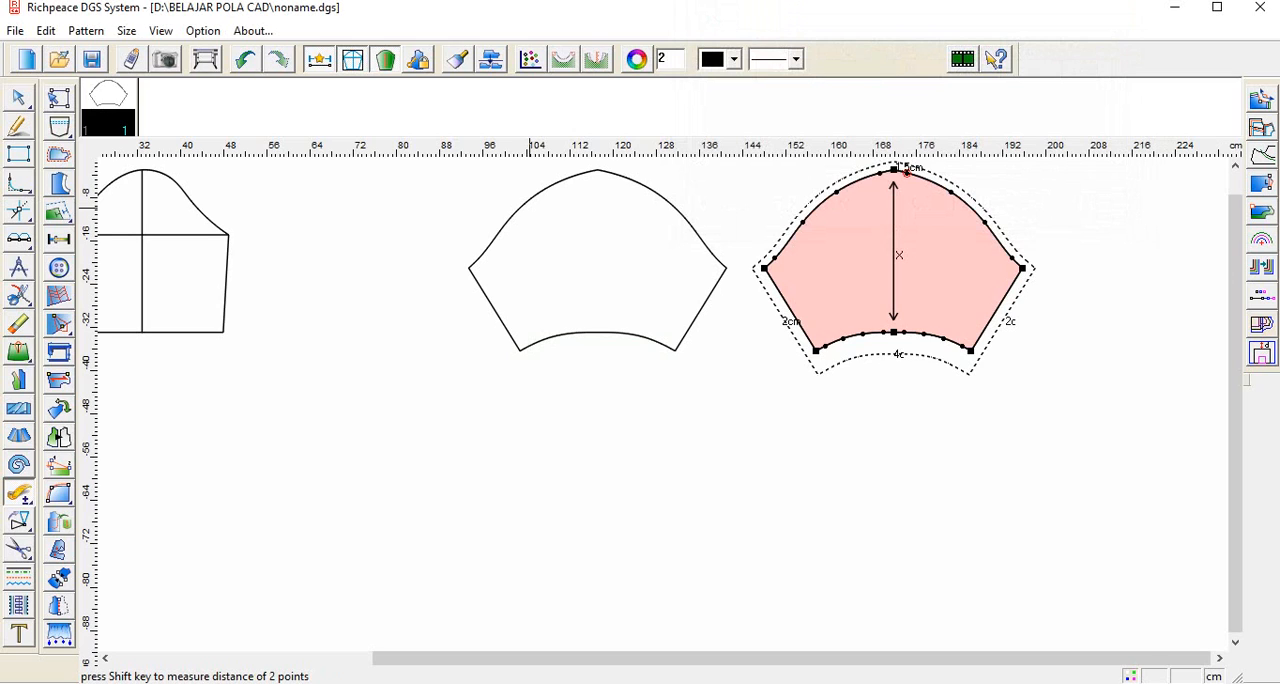
left_click(530, 205)
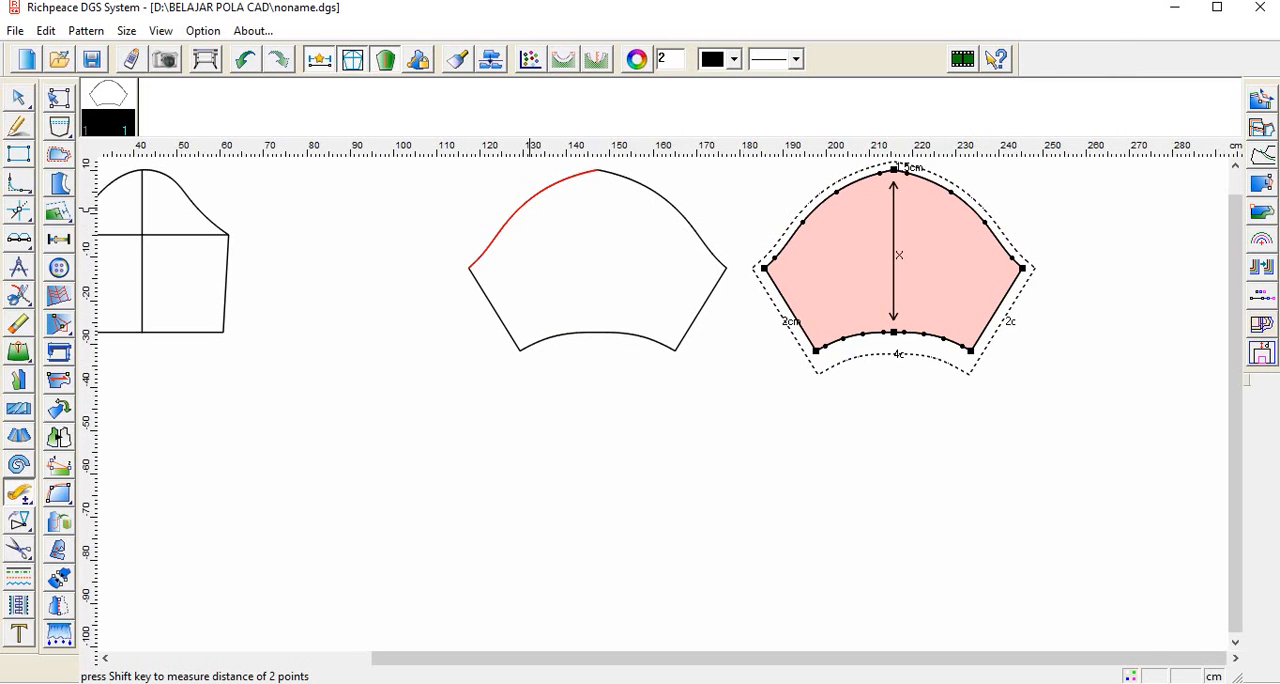
key("a")
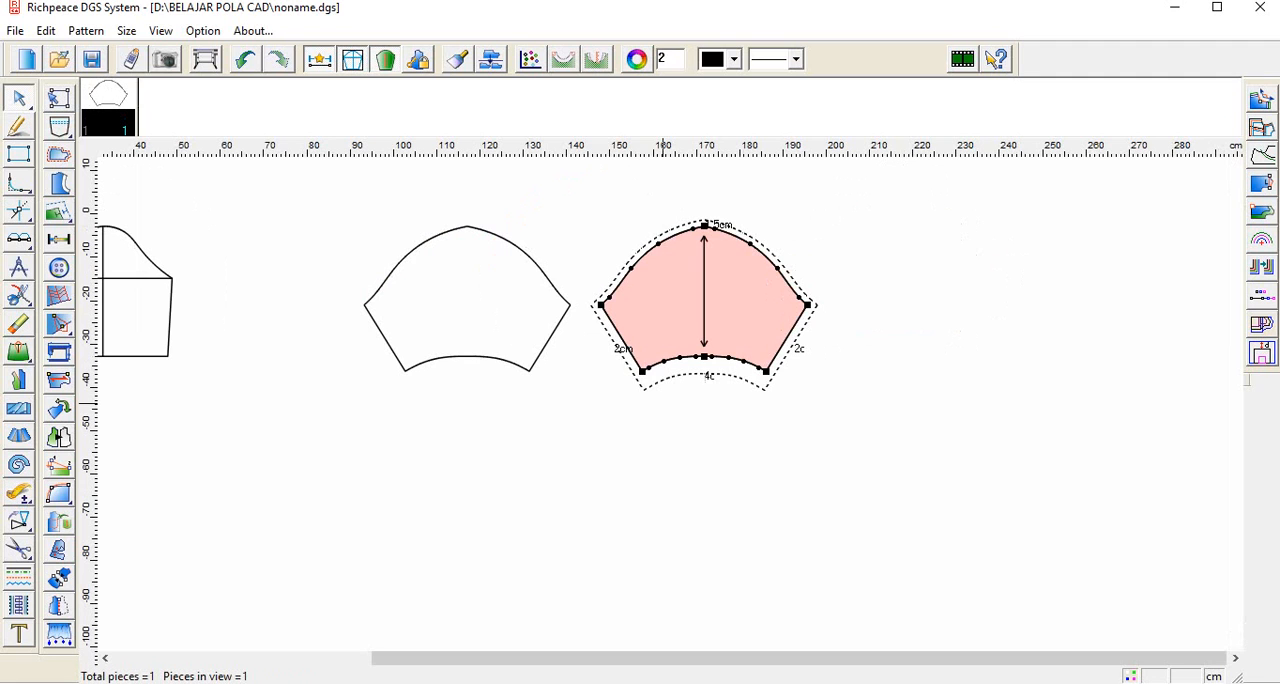
Step: Review the original sleeve, the puff sleeve draft and the pattern piece with its seam allowances side by side
scroll(893, 470, "down", 4)
scroll(668, 390, "up", 2)
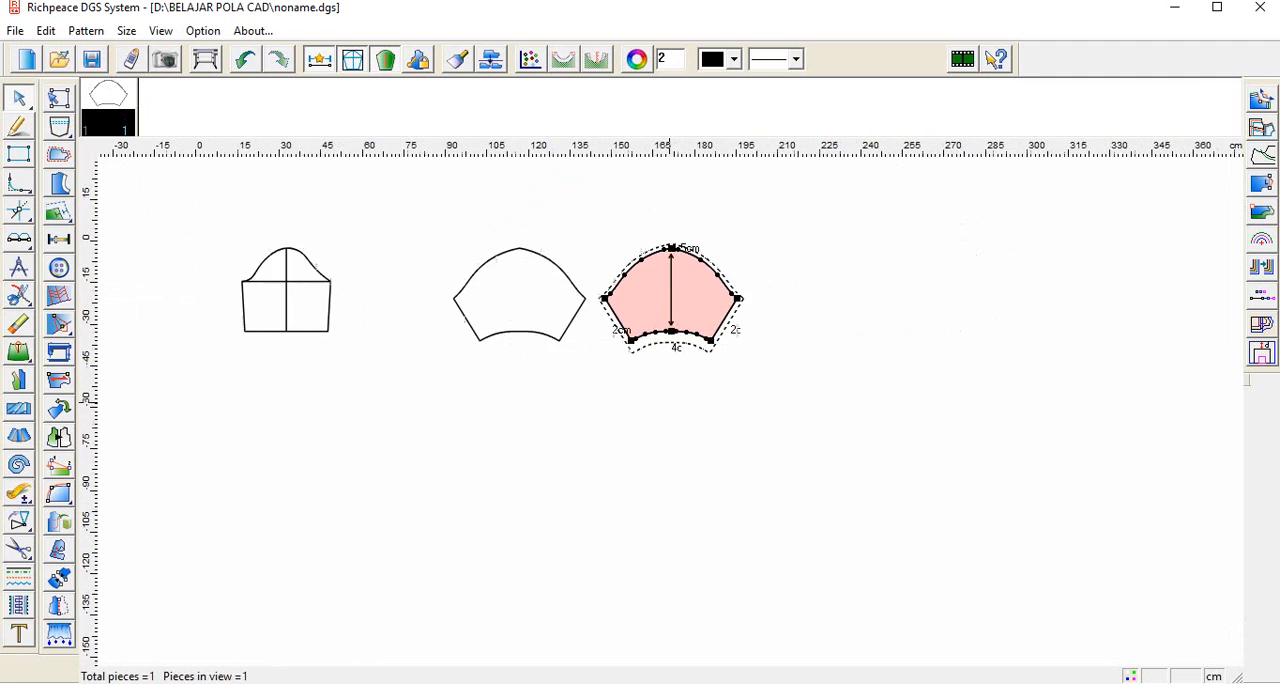
scroll(456, 331, "down", 2)
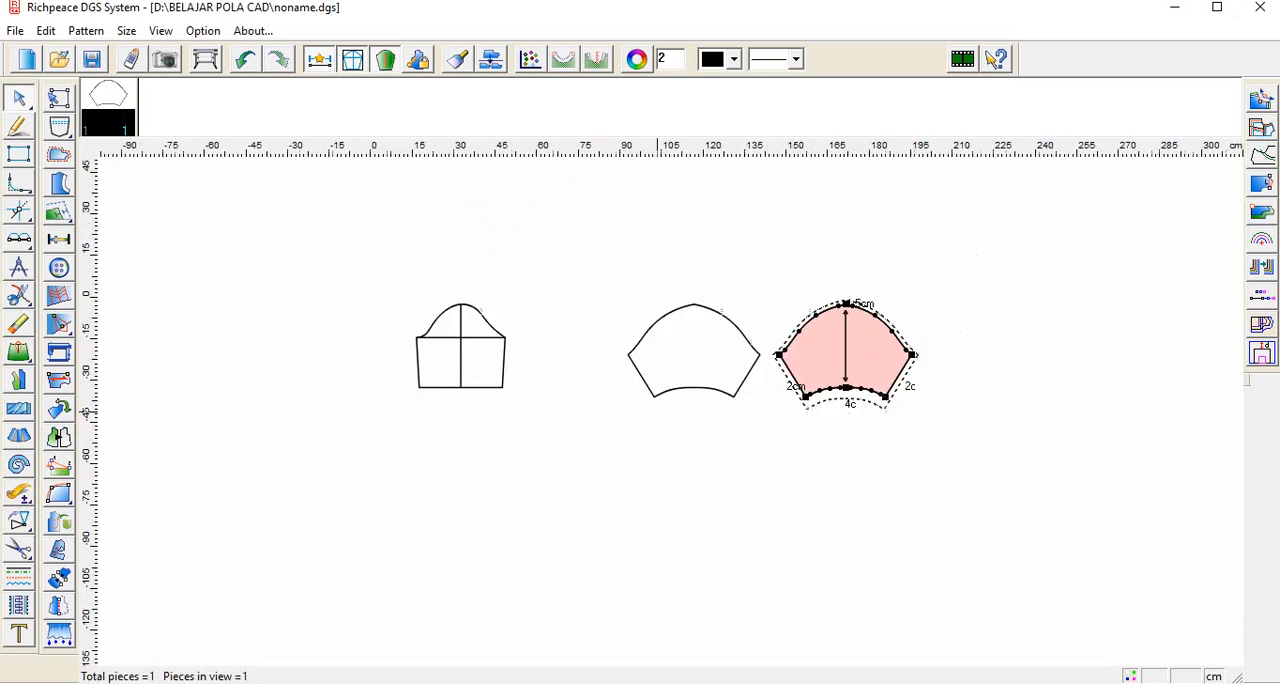
scroll(657, 408, "up", 4)
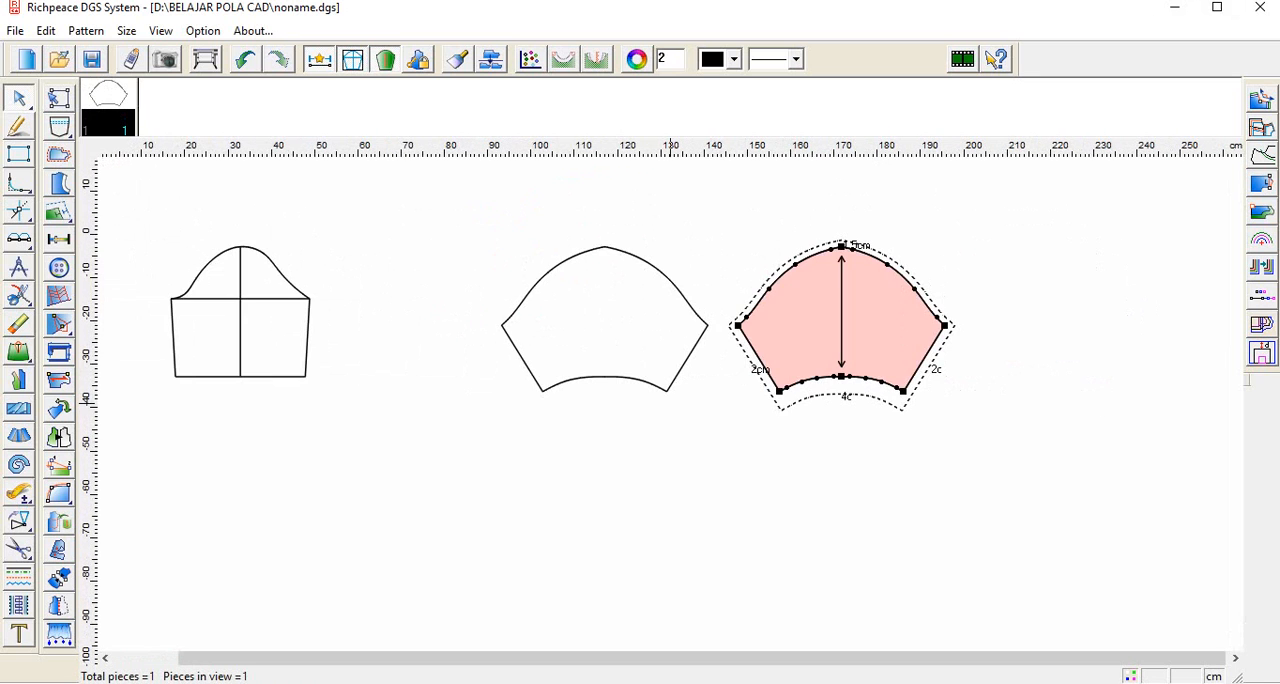
scroll(666, 420, "down", 2)
scroll(668, 392, "up", 1)
scroll(668, 390, "up", 1)
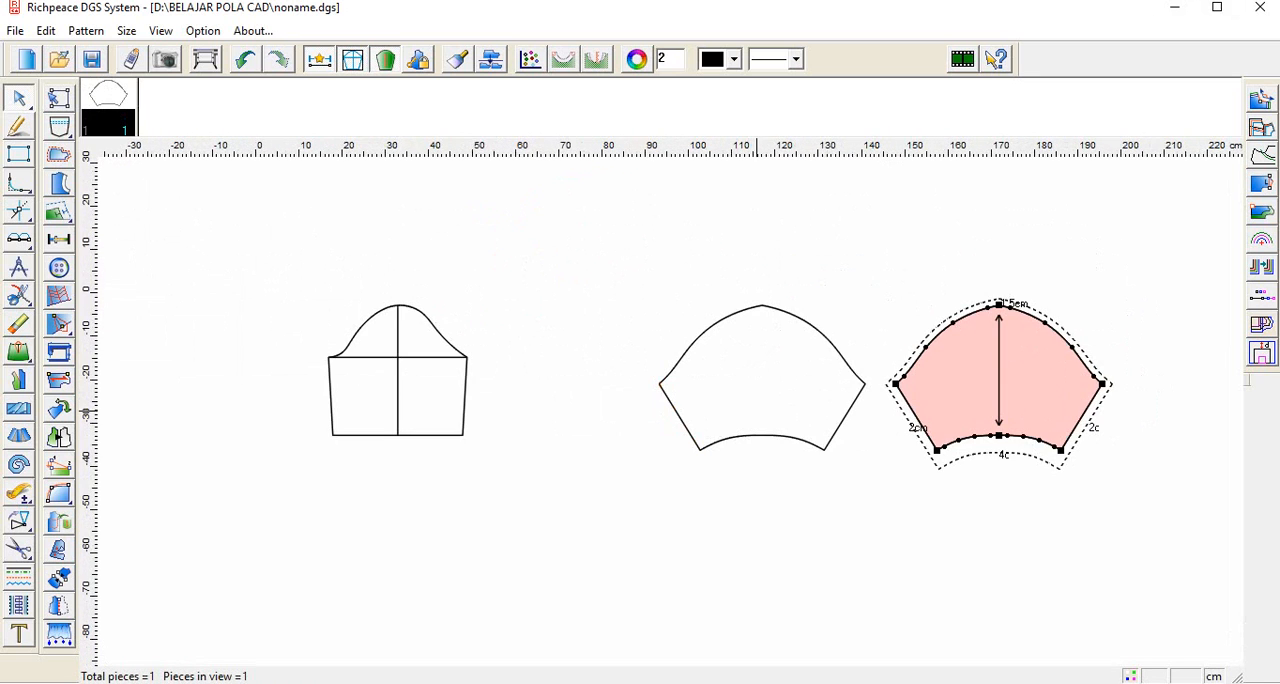
scroll(752, 390, "up", 2)
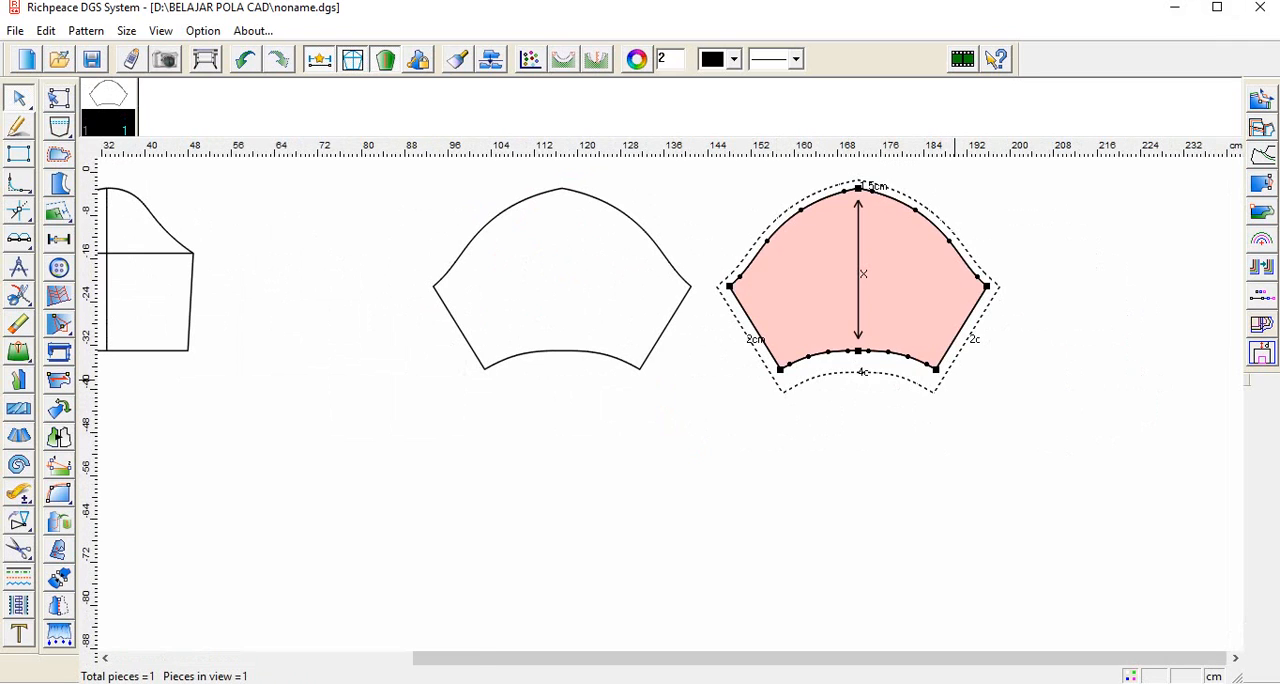
scroll(954, 382, "down", 1)
scroll(680, 394, "down", 1)
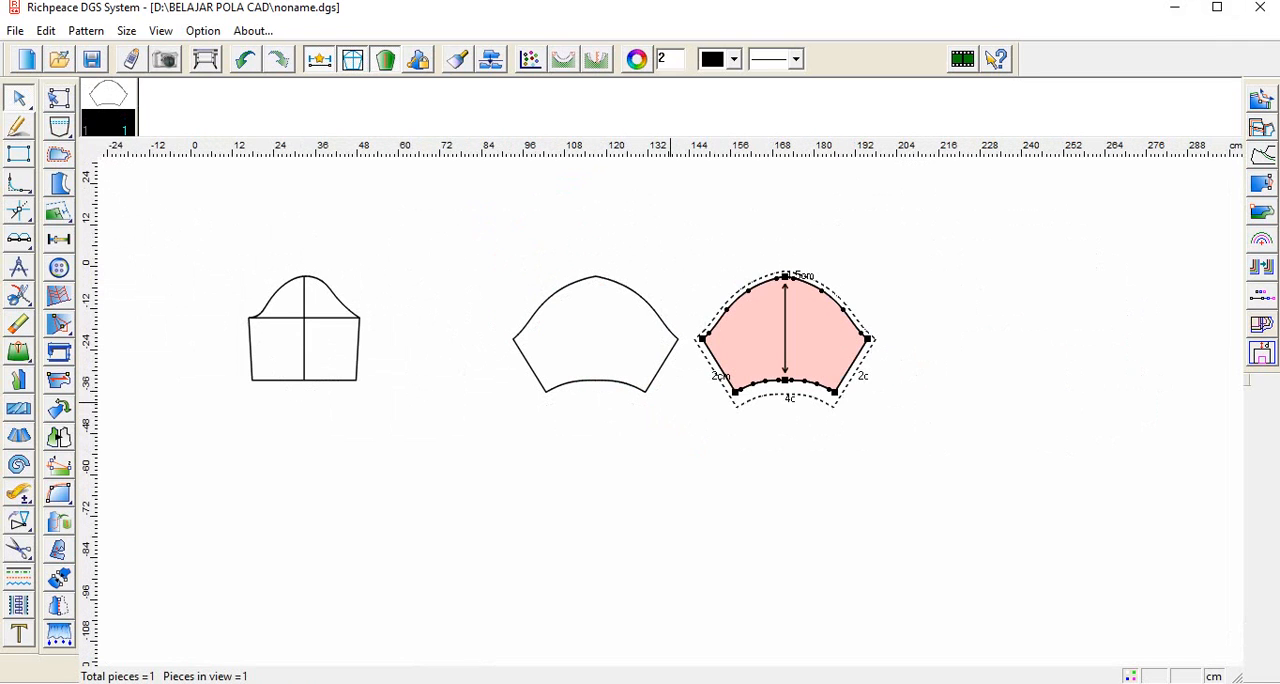